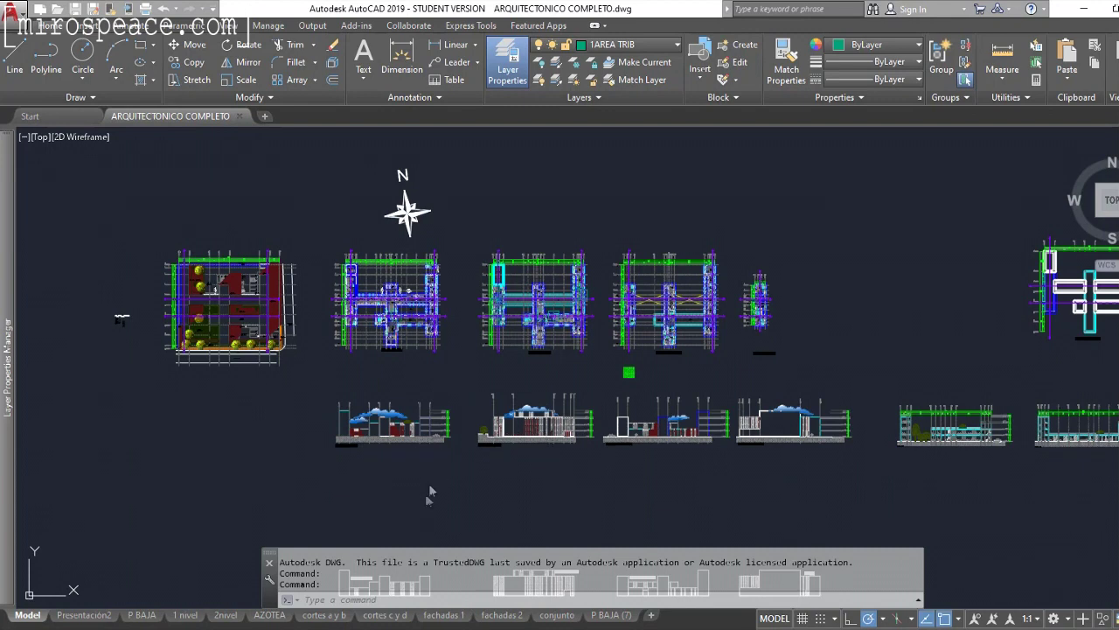
Zoom in on the PLANTA BAJA floor plan and cancel the stray window selection
{"action": "left_click", "coordinate": [354, 597]}
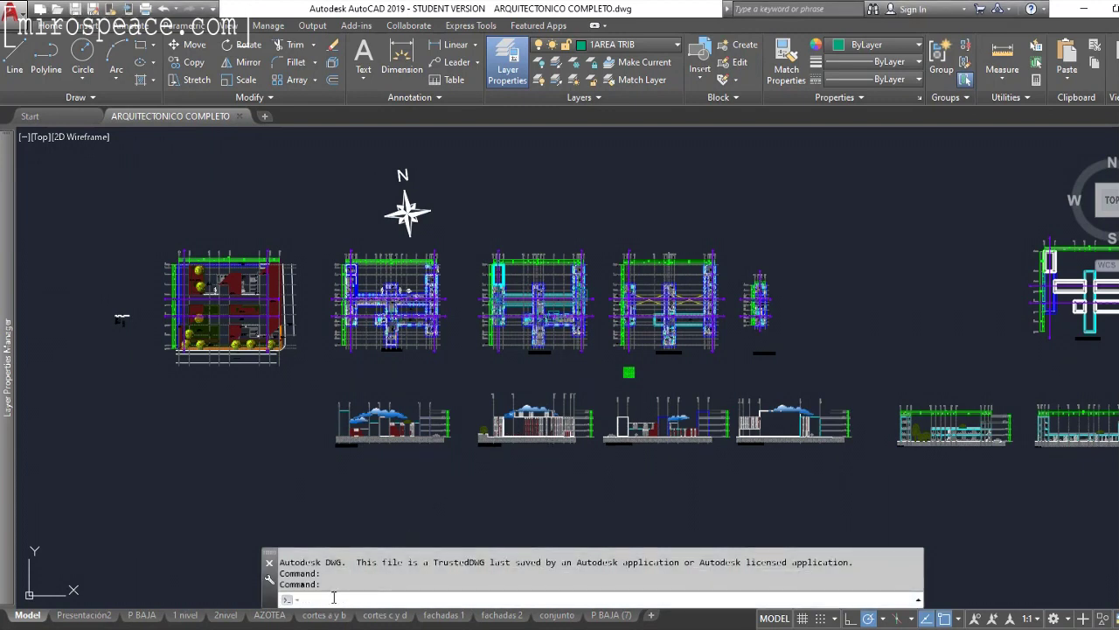
{"action": "left_click", "coordinate": [477, 208]}
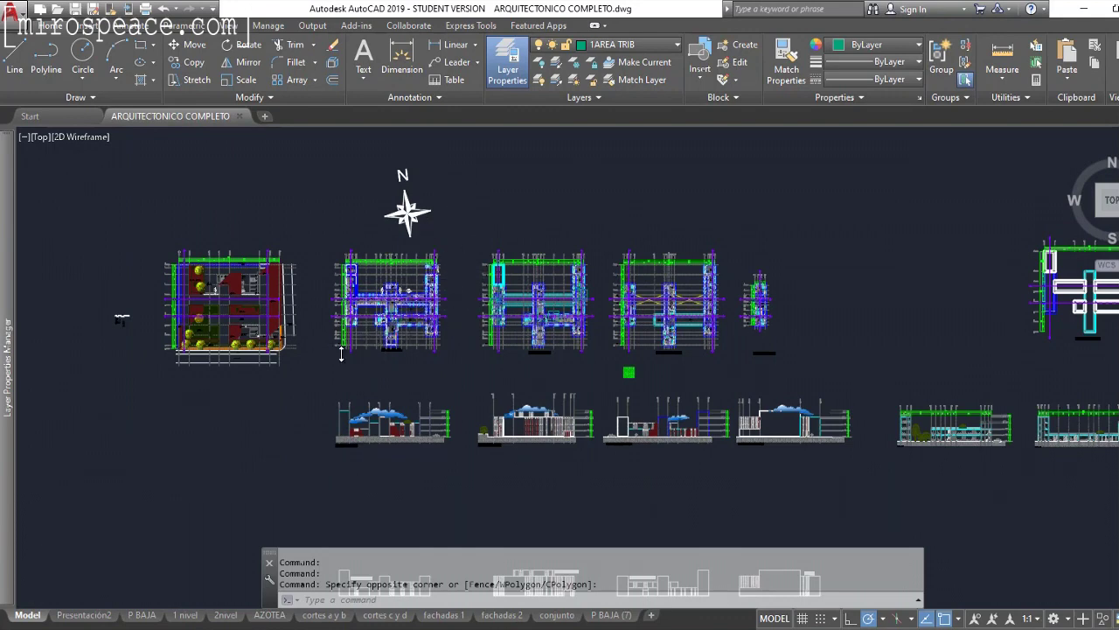
{"action": "scroll", "coordinate": [341, 354], "scroll_direction": "up", "scroll_amount": 3}
{"action": "scroll", "coordinate": [546, 319], "scroll_direction": "down", "scroll_amount": 3}
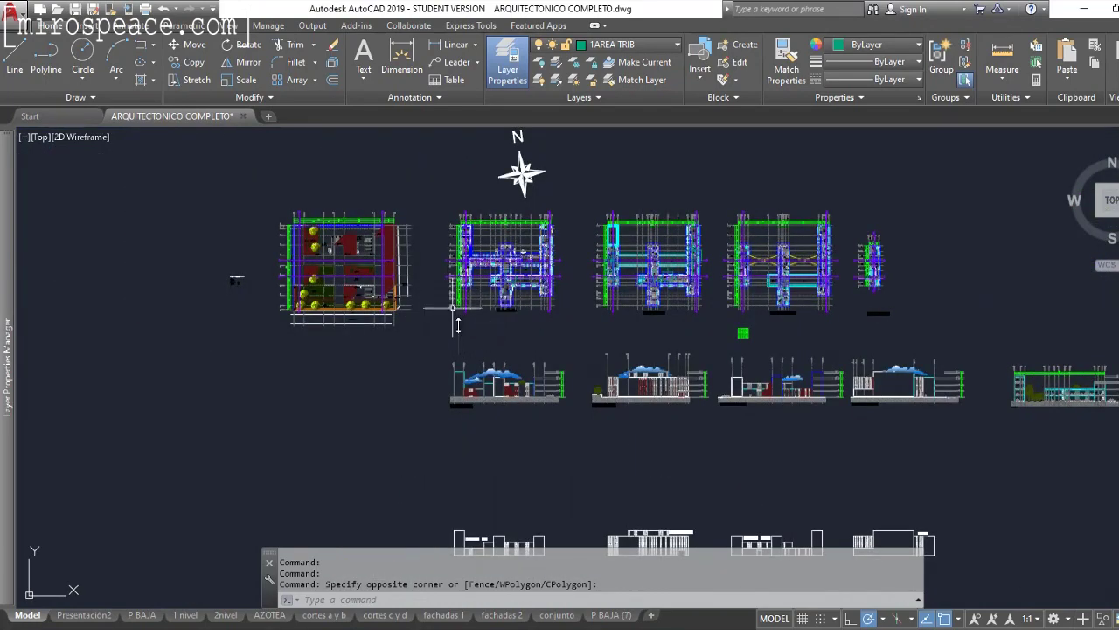
{"action": "scroll", "coordinate": [480, 243], "scroll_direction": "up", "scroll_amount": 5}
{"action": "key", "text": "Escape"}
{"action": "key", "text": "Escape"}
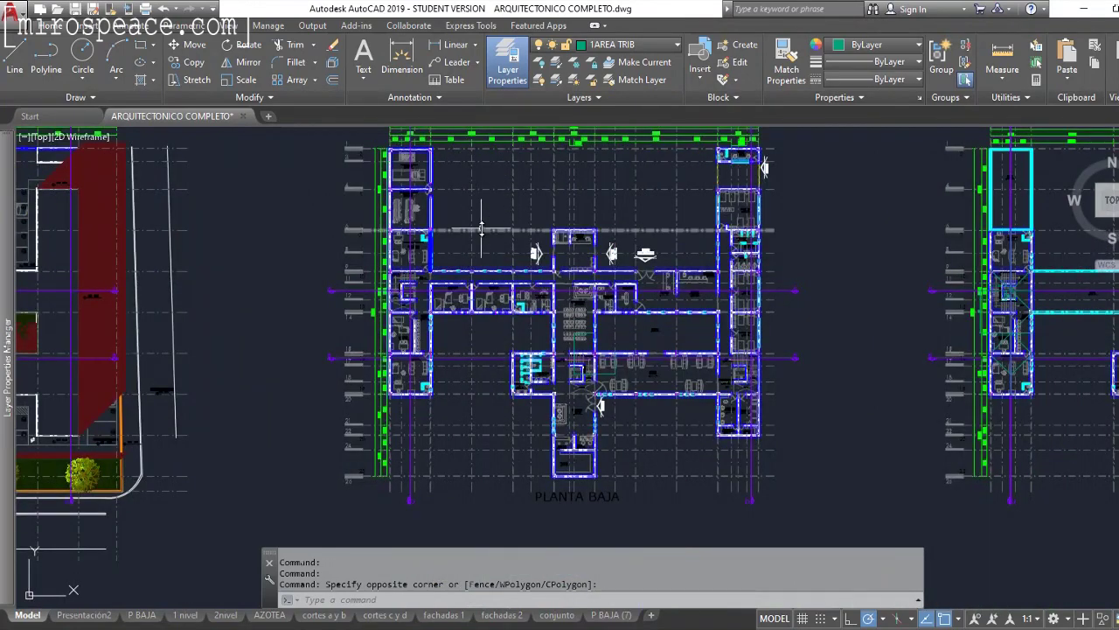
Start LAYOFF and turn off the lineas ejes layer by picking an axis line
{"action": "scroll", "coordinate": [494, 209], "scroll_direction": "up", "scroll_amount": 3}
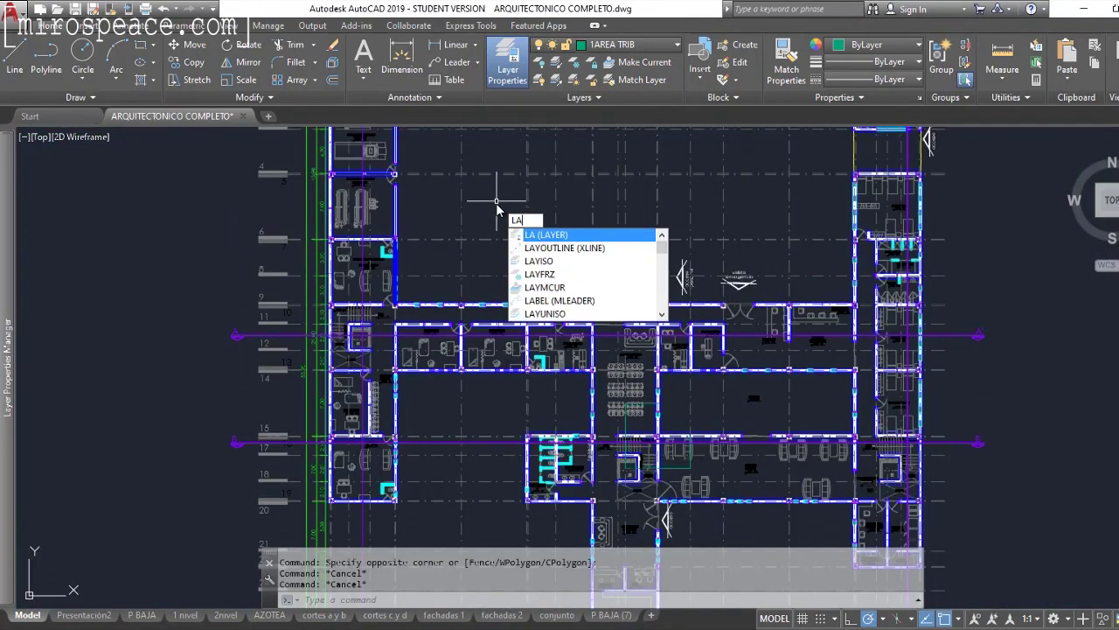
{"action": "type", "text": "AYOFF"}
{"action": "key", "text": "Return"}
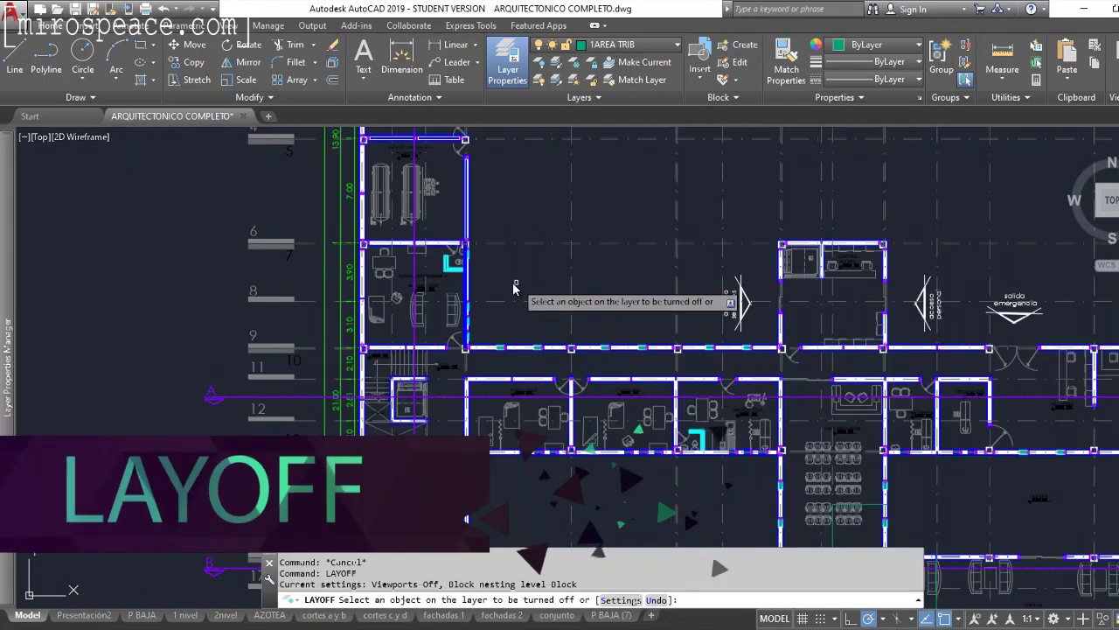
{"action": "scroll", "coordinate": [463, 328], "scroll_direction": "up", "scroll_amount": 5}
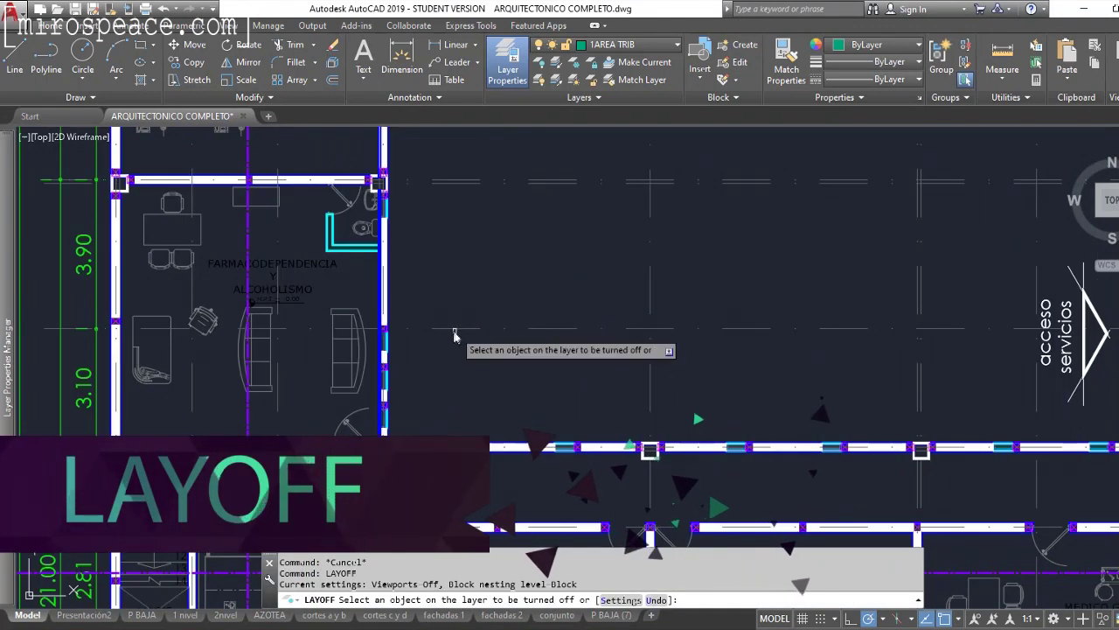
{"action": "left_click", "coordinate": [461, 330]}
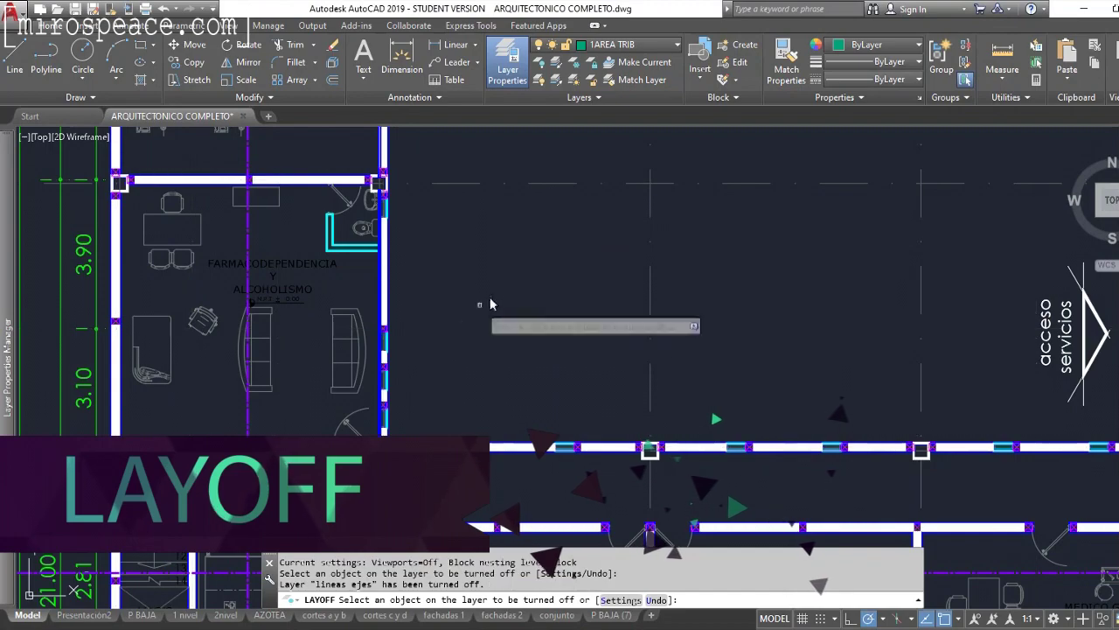
Turn off the lineas ejes columnas, MUEBLES and sombra layers by picking their objects
{"action": "scroll", "coordinate": [498, 337], "scroll_direction": "down", "scroll_amount": 4}
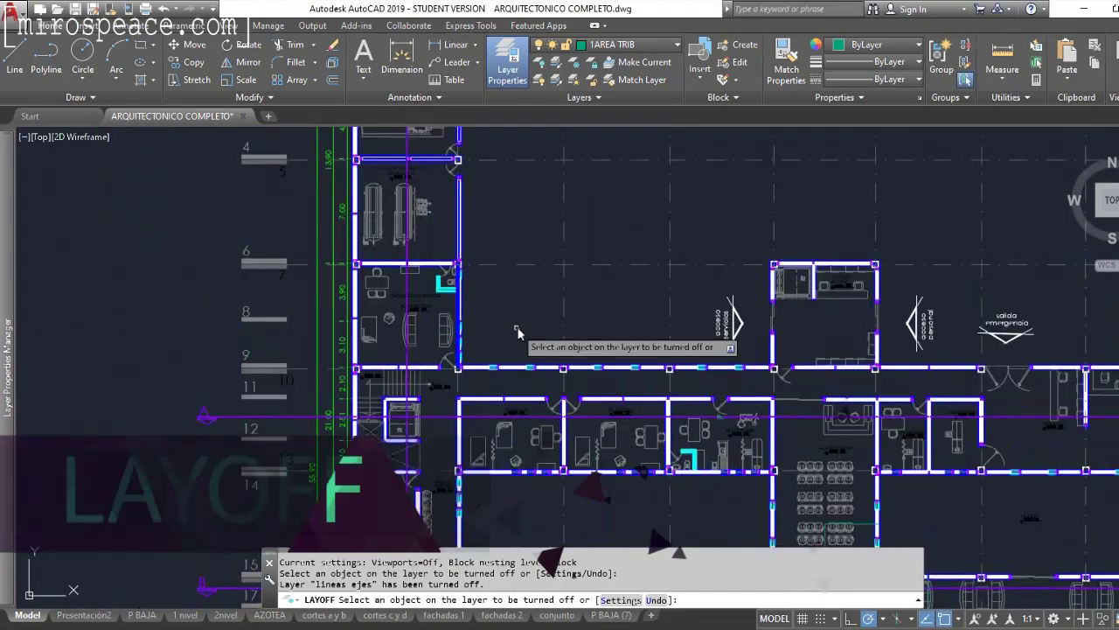
{"action": "left_click", "coordinate": [561, 248]}
{"action": "left_click", "coordinate": [543, 287]}
{"action": "scroll", "coordinate": [633, 278], "scroll_direction": "up", "scroll_amount": 3}
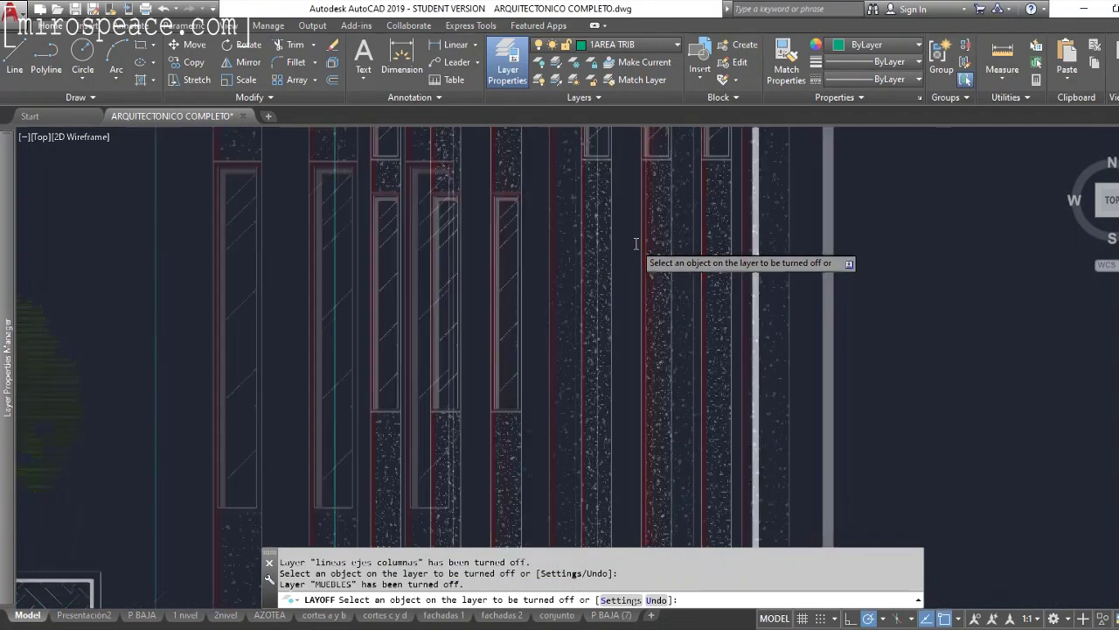
{"action": "scroll", "coordinate": [503, 246], "scroll_direction": "up", "scroll_amount": 3}
{"action": "left_click", "coordinate": [504, 245]}
{"action": "scroll", "coordinate": [503, 245], "scroll_direction": "down", "scroll_amount": 5}
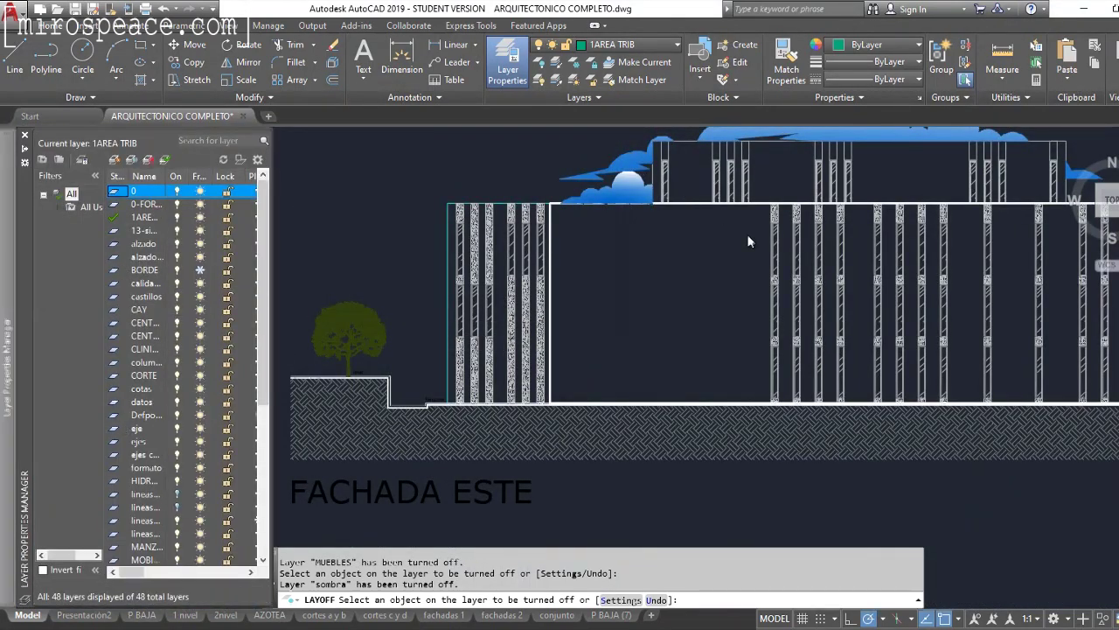
{"action": "left_click", "coordinate": [671, 301]}
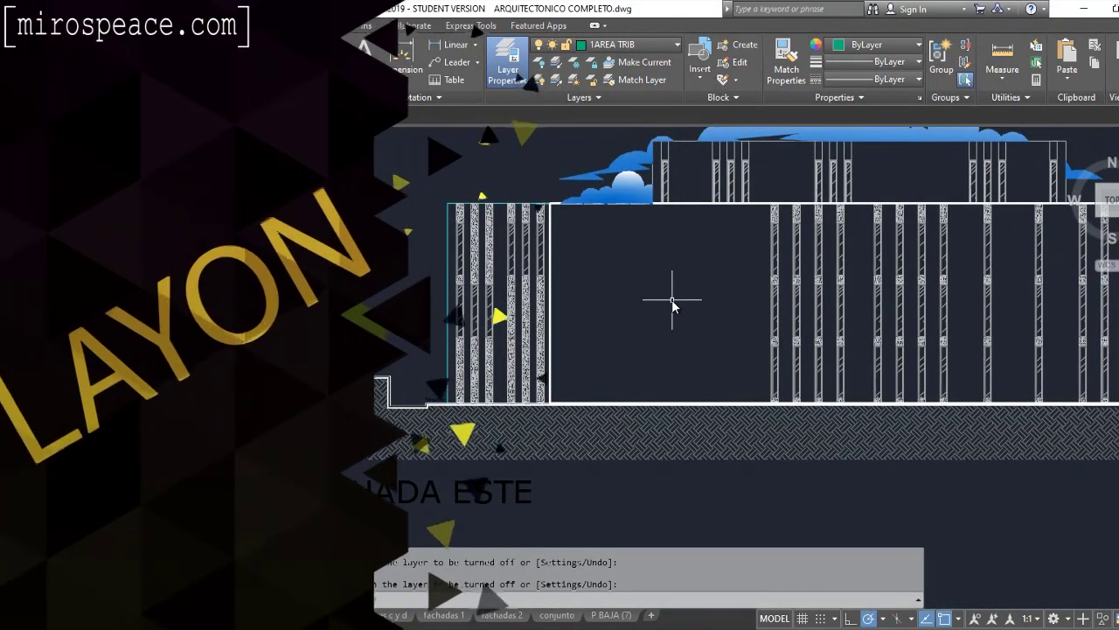
Run LAYON so axis lines, furniture and shadows reappear, then re-zoom on the plan
{"action": "type", "text": "Lay"}
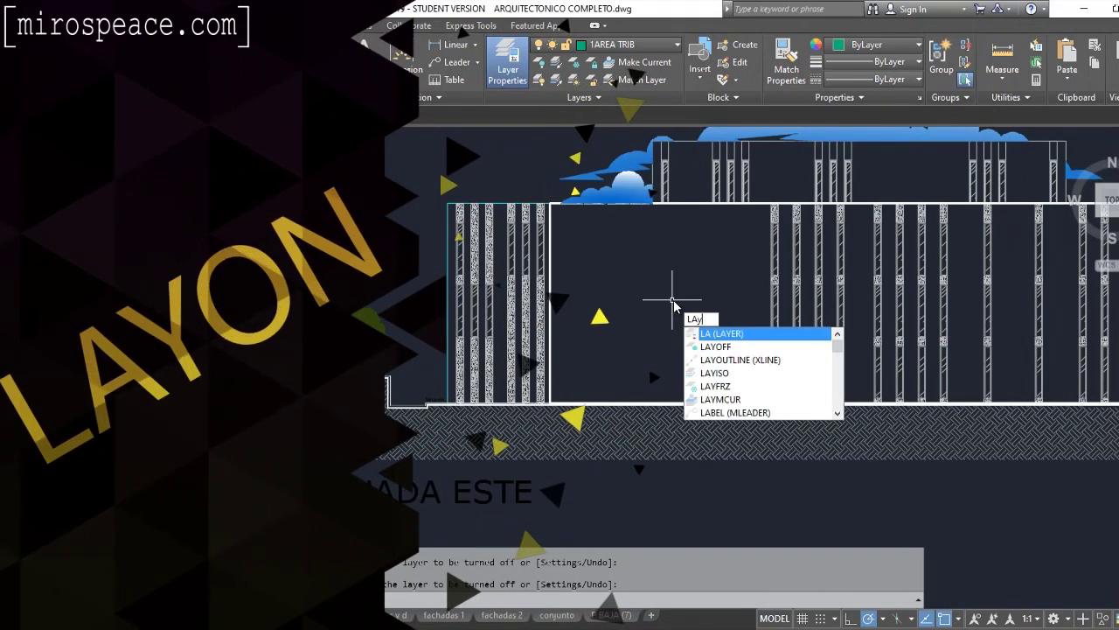
{"action": "type", "text": "on"}
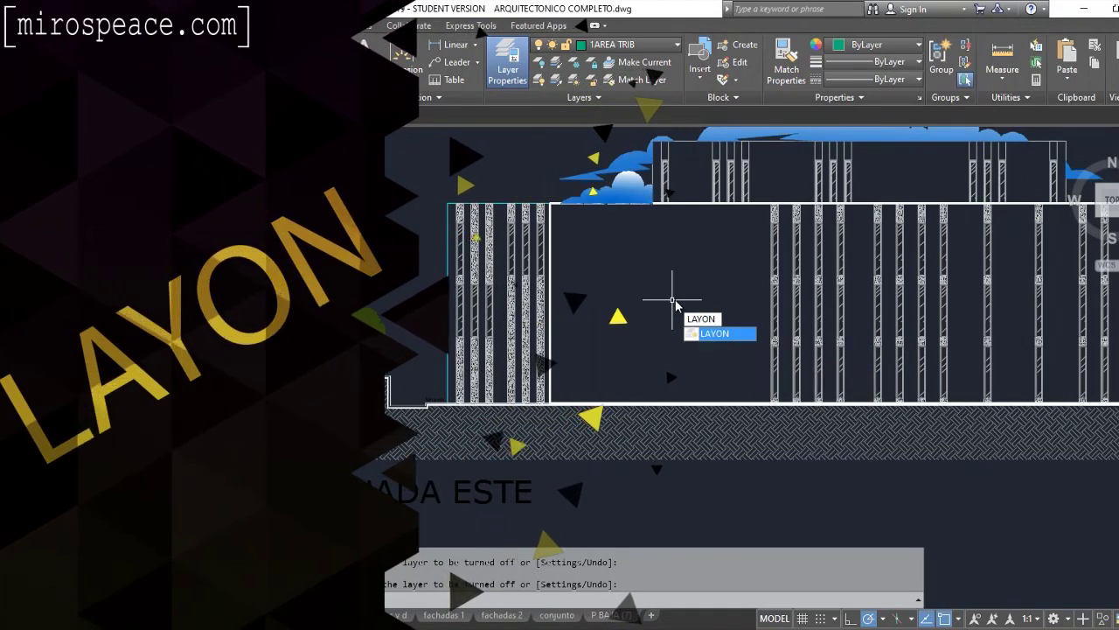
{"action": "key", "text": "Return"}
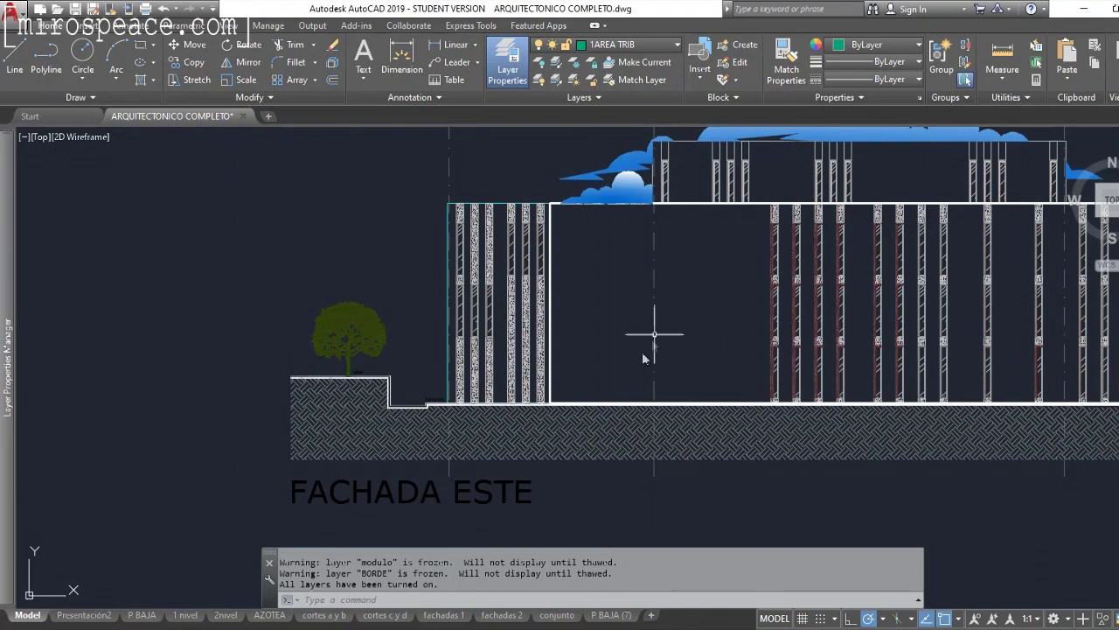
{"action": "scroll", "coordinate": [651, 339], "scroll_direction": "down", "scroll_amount": 6}
{"action": "scroll", "coordinate": [636, 339], "scroll_direction": "down", "scroll_amount": 3}
{"action": "scroll", "coordinate": [601, 334], "scroll_direction": "up", "scroll_amount": 3}
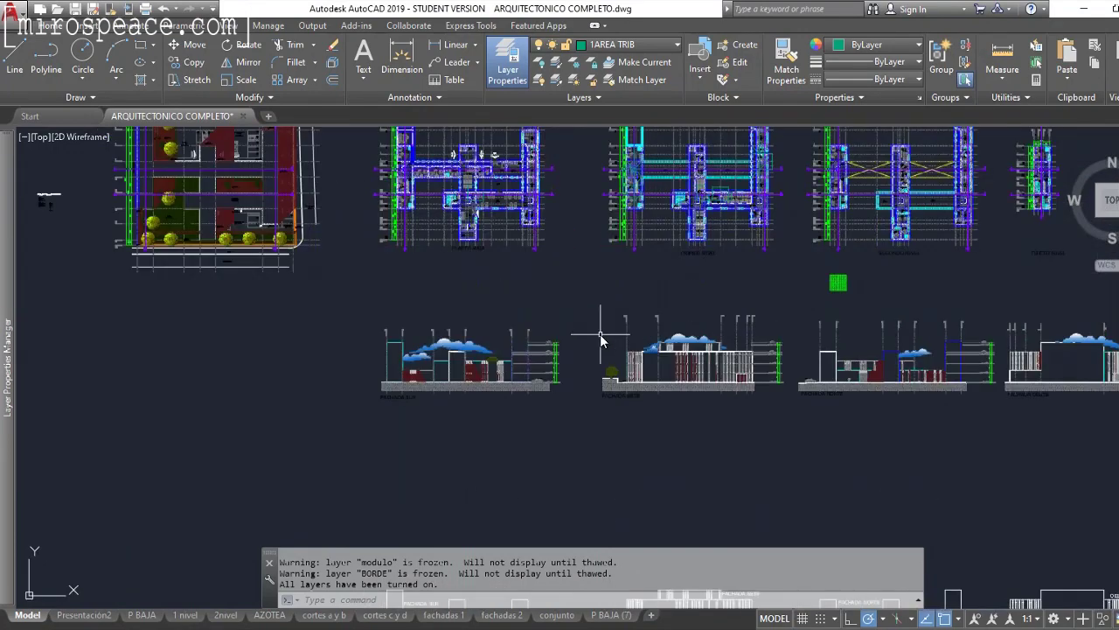
{"action": "scroll", "coordinate": [600, 328], "scroll_direction": "up", "scroll_amount": 5}
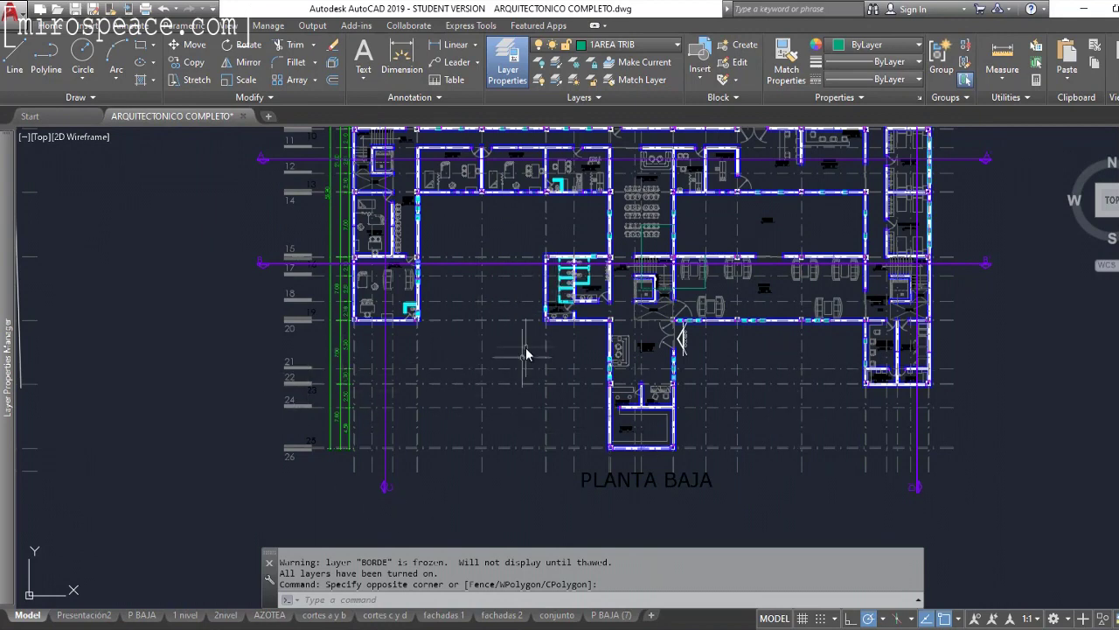
Isolate the lineas ejes layer with LAYISO by picking an axis line, then check the layer list
{"action": "type", "text": "l"}
{"action": "key", "text": "Escape"}
{"action": "key", "text": "Escape"}
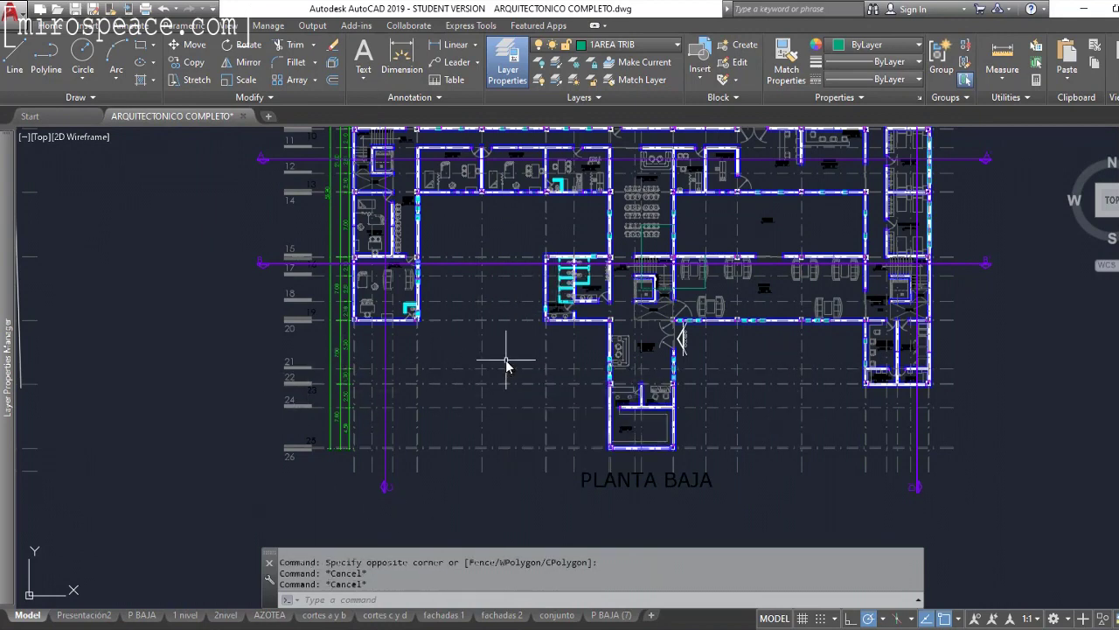
{"action": "type", "text": "a"}
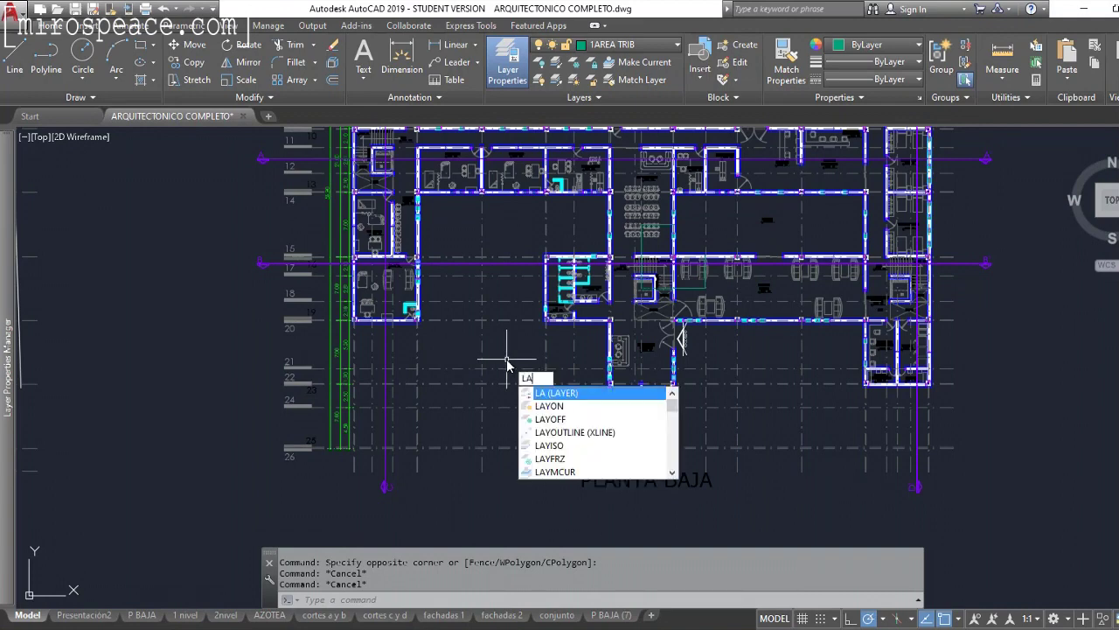
{"action": "type", "text": "iso"}
{"action": "key", "text": "Return"}
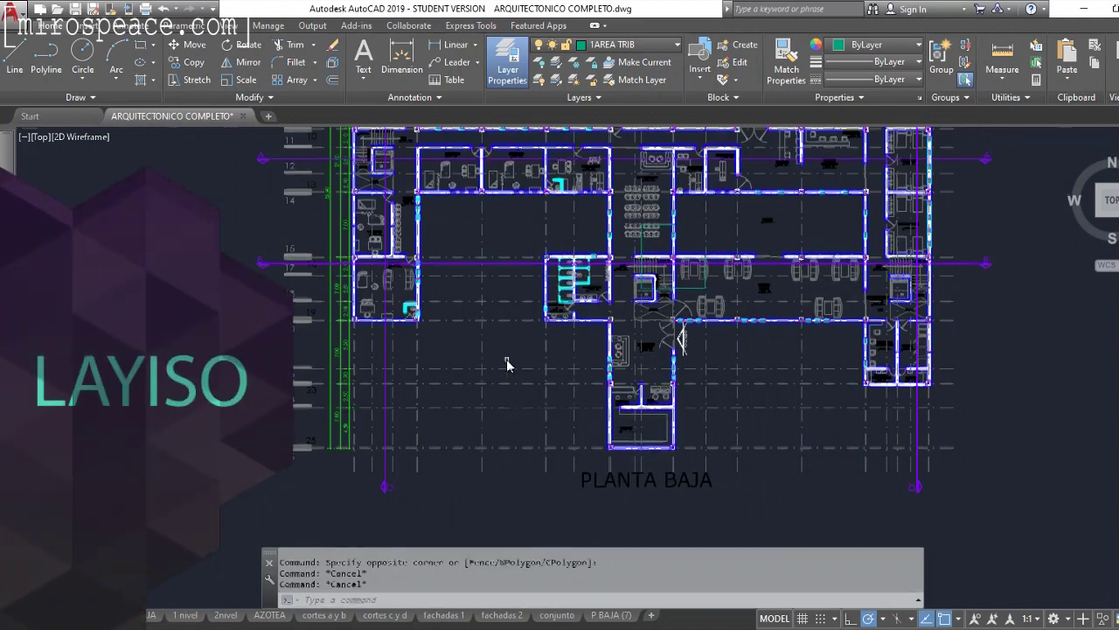
{"action": "scroll", "coordinate": [503, 372], "scroll_direction": "up", "scroll_amount": 5}
{"action": "left_click", "coordinate": [491, 377]}
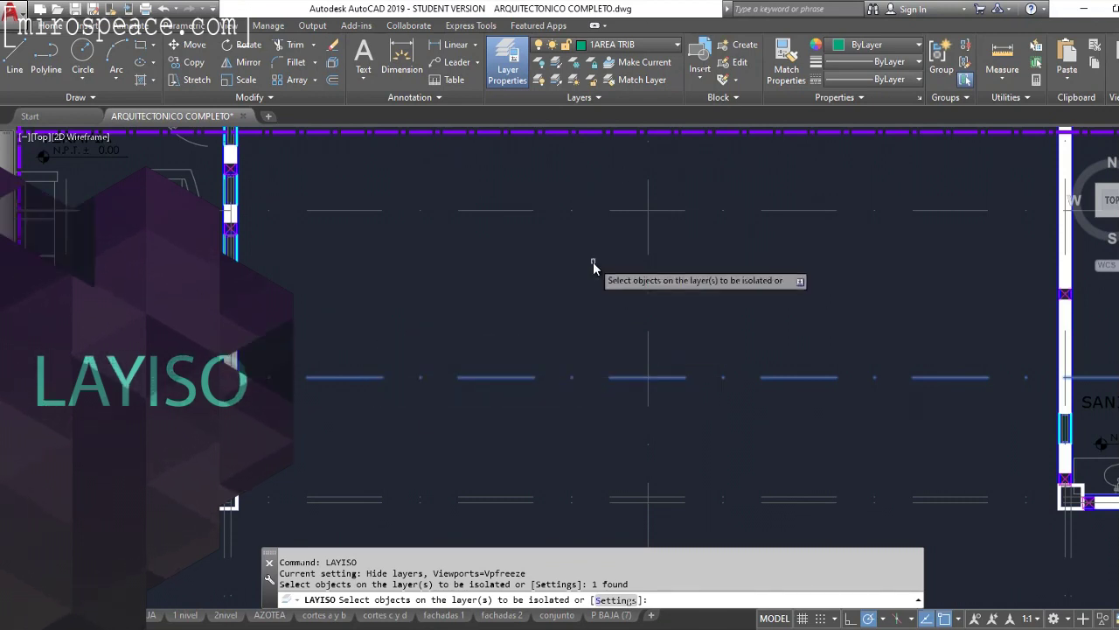
{"action": "key", "text": "Return"}
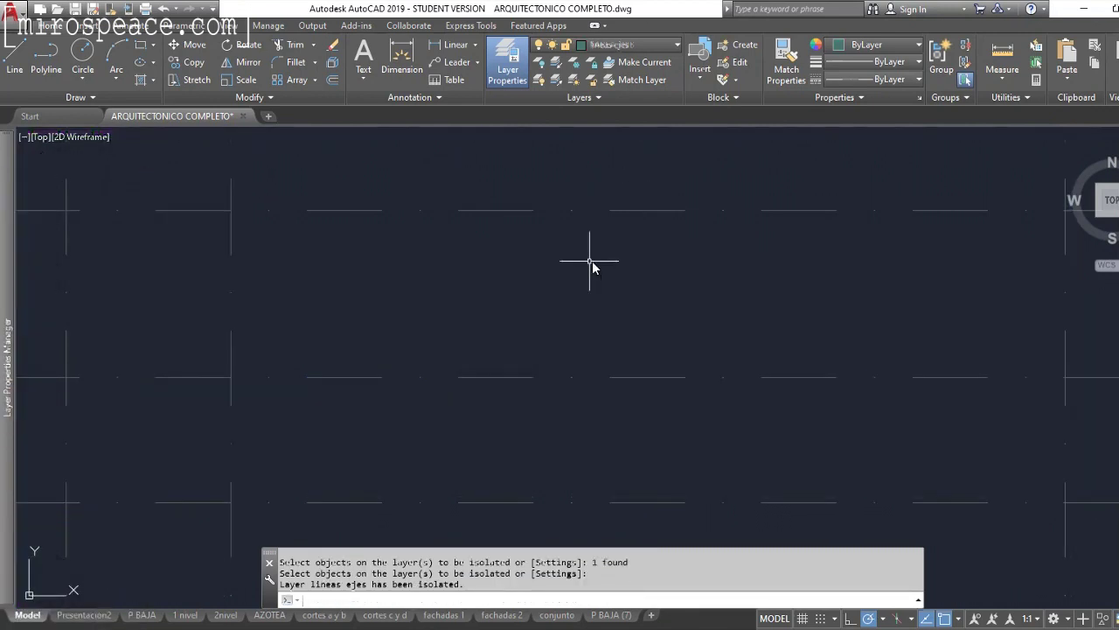
{"action": "scroll", "coordinate": [453, 350], "scroll_direction": "down", "scroll_amount": 3}
{"action": "scroll", "coordinate": [453, 349], "scroll_direction": "down", "scroll_amount": 3}
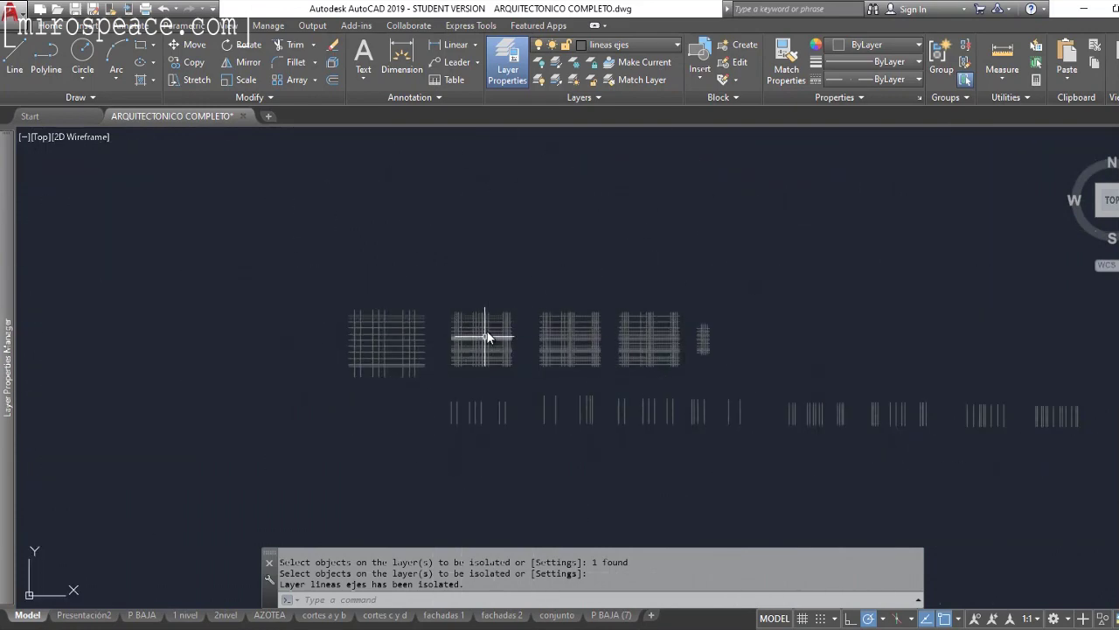
{"action": "left_click", "coordinate": [7, 363]}
{"action": "scroll", "coordinate": [427, 425], "scroll_direction": "up", "scroll_amount": 5}
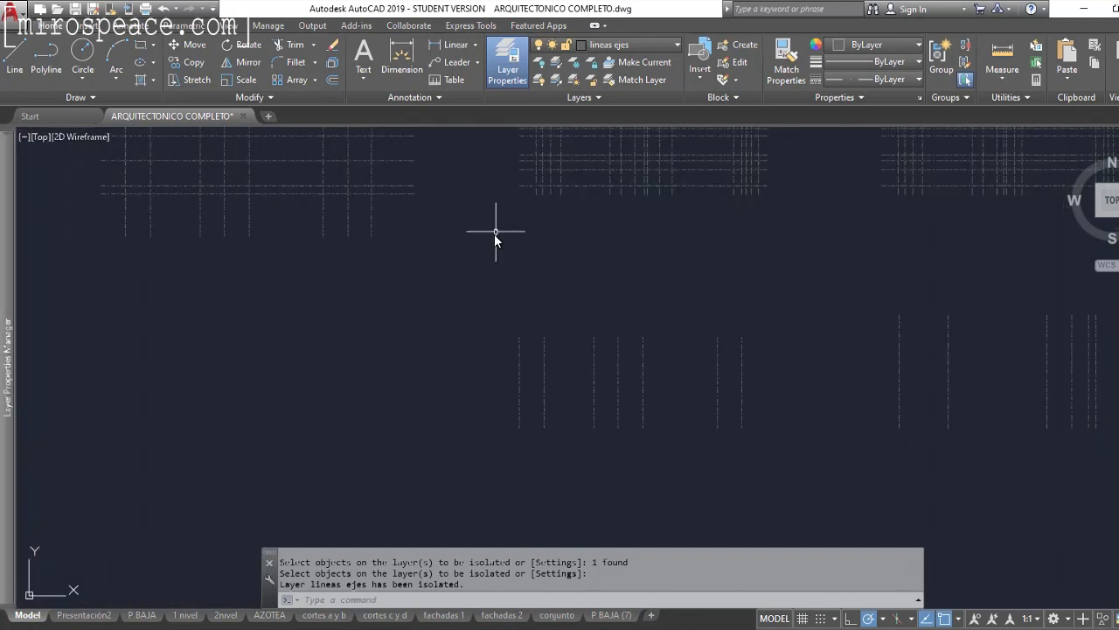
Run LAYUNISO to restore the layers hidden by the isolation
{"action": "type", "text": "L"}
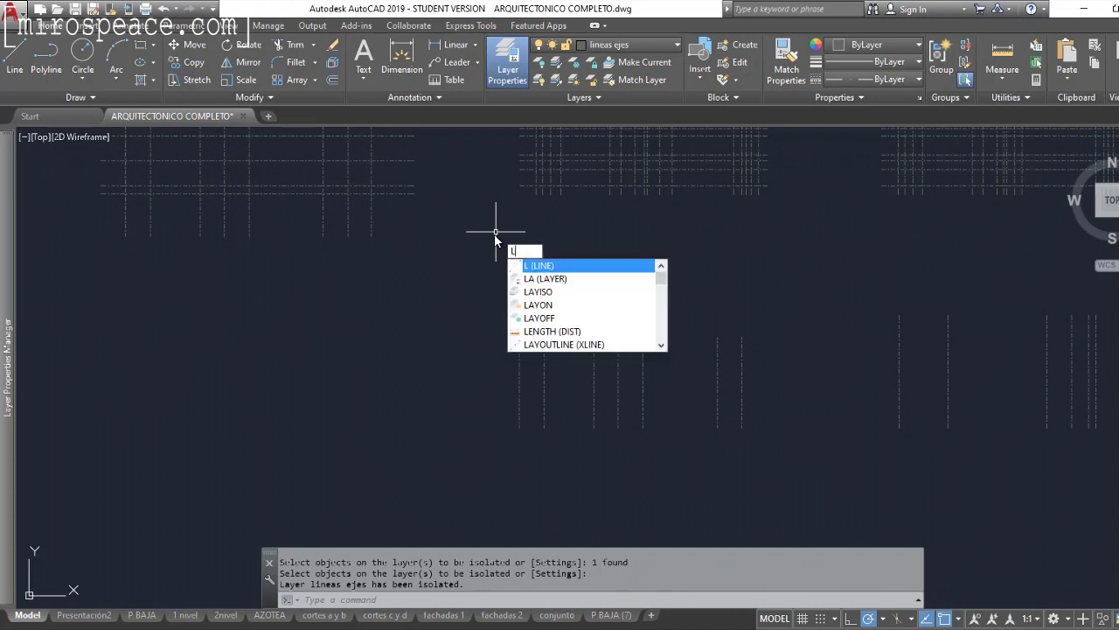
{"action": "type", "text": "AYUNISO"}
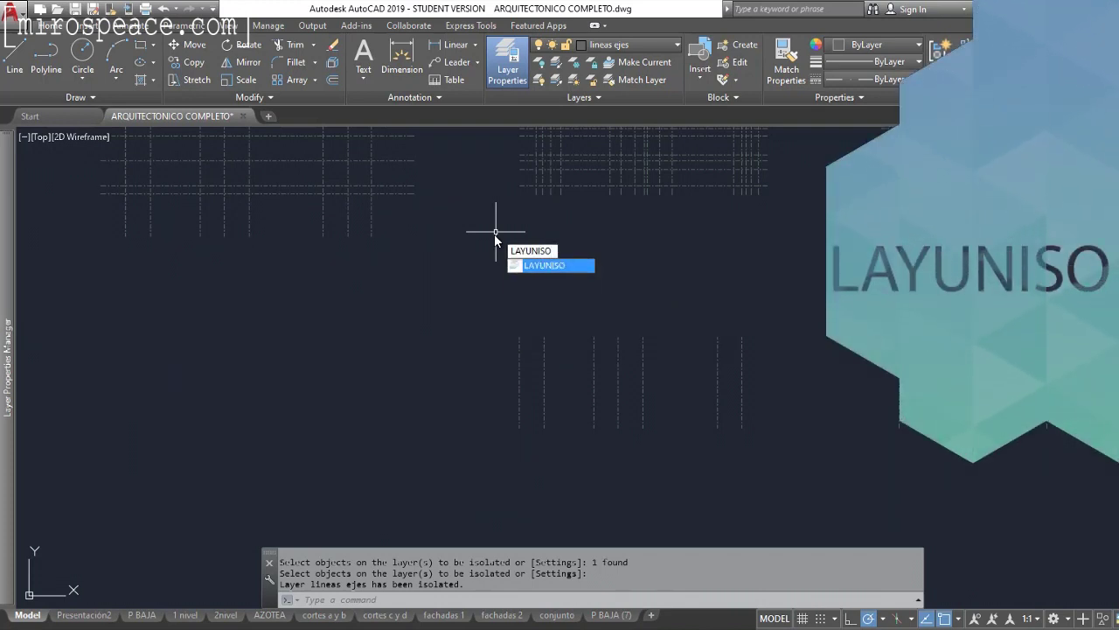
{"action": "key", "text": "Return"}
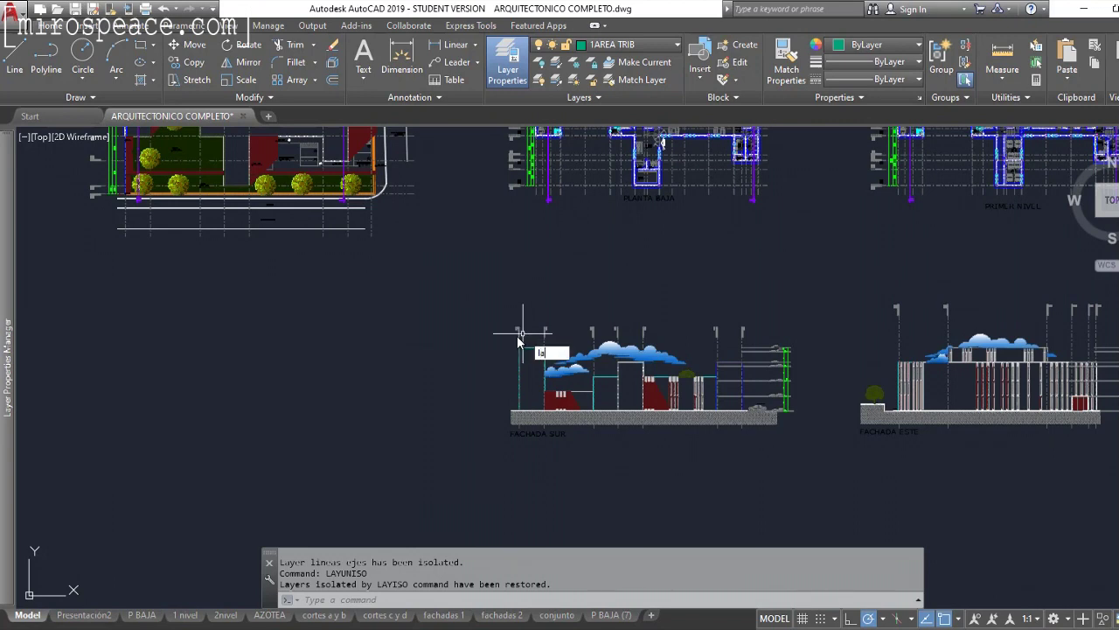
Start LAYISO and set non-isolated layers to Lock and fade with fade value 50
{"action": "type", "text": "iso"}
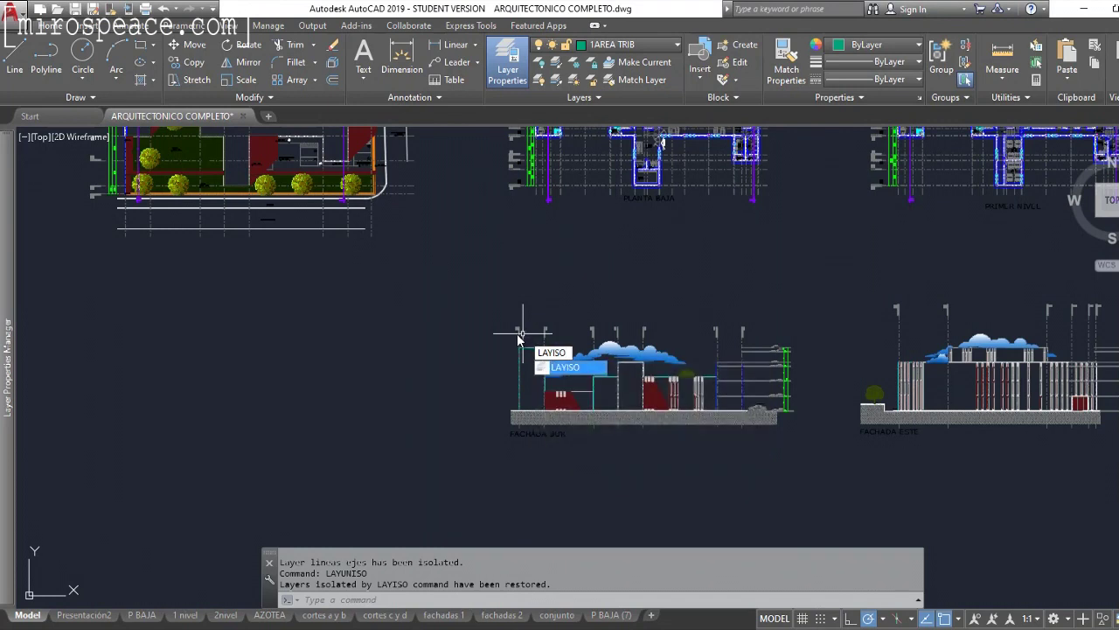
{"action": "key", "text": "Return"}
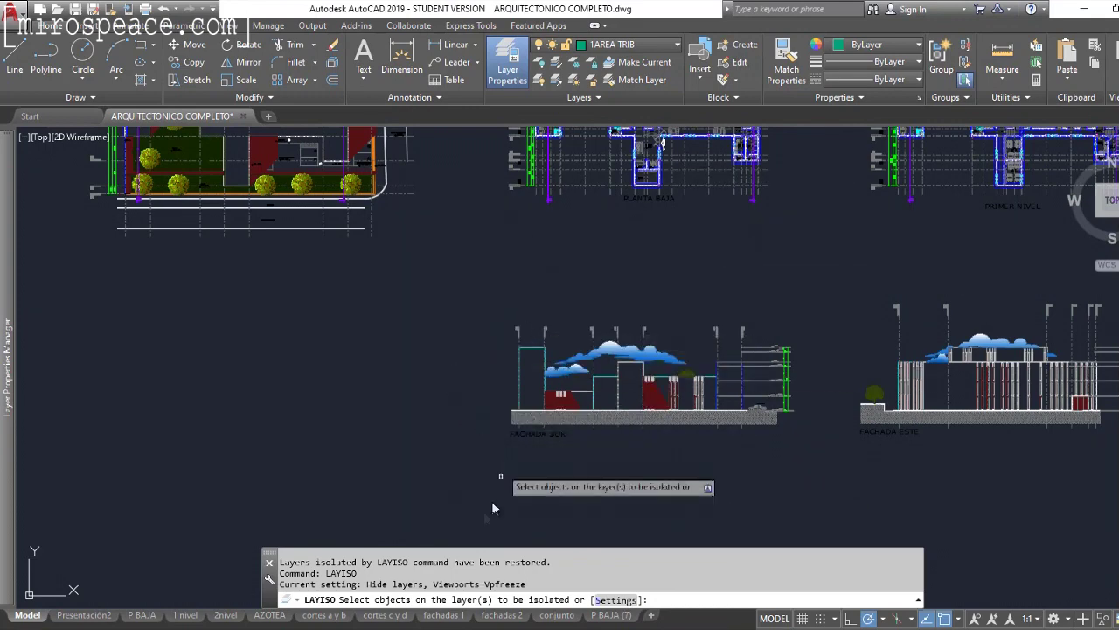
{"action": "type", "text": "s"}
{"action": "key", "text": "Return"}
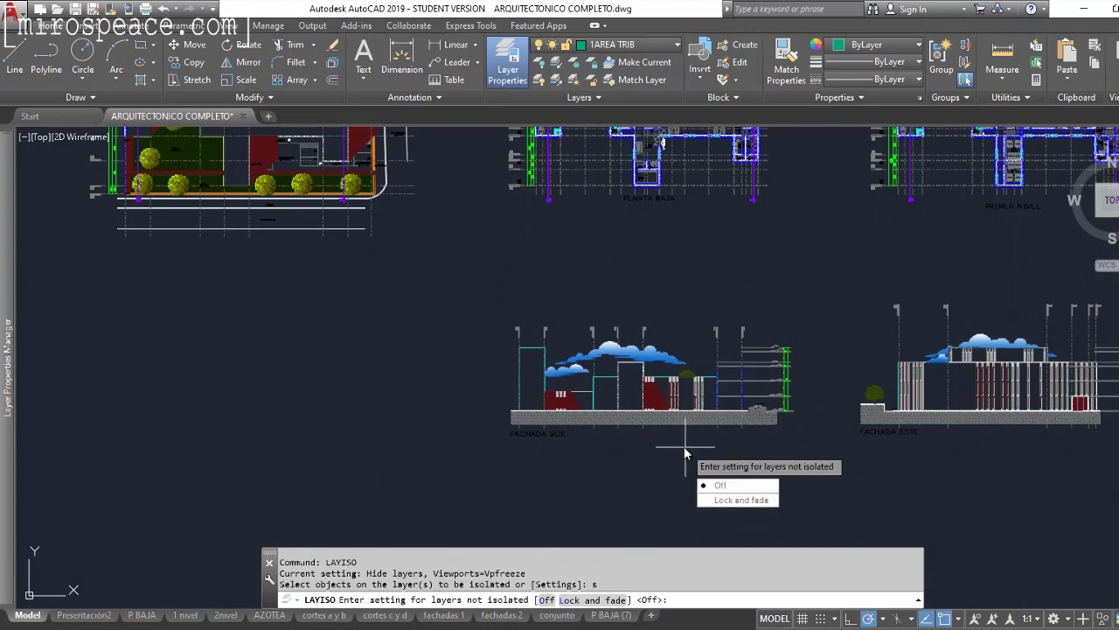
{"action": "left_click", "coordinate": [729, 500]}
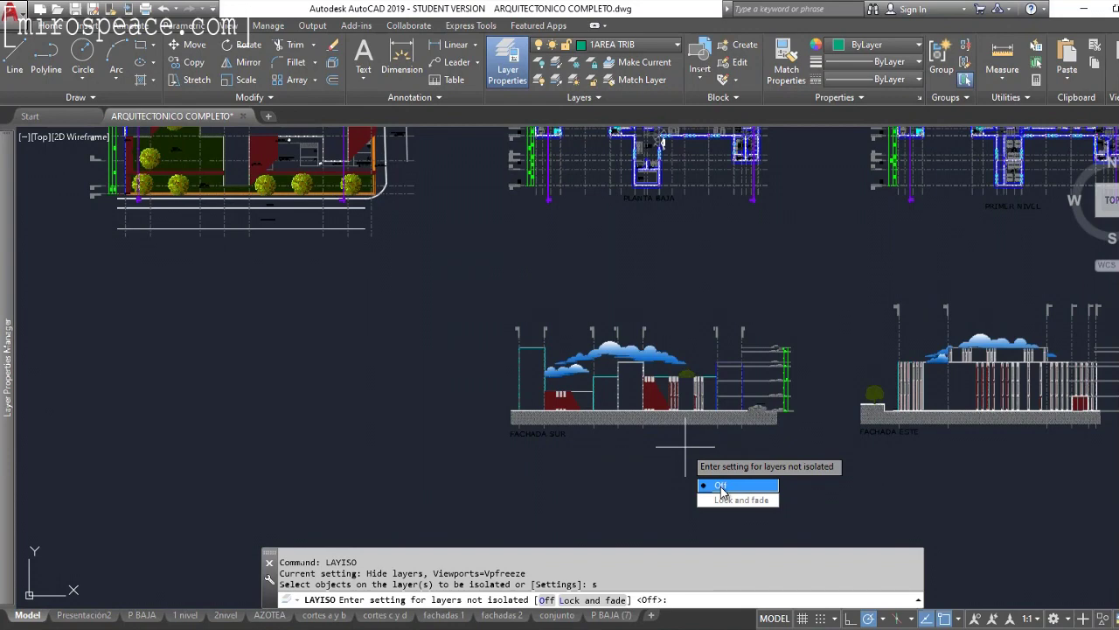
{"action": "left_click", "coordinate": [722, 488]}
{"action": "left_click", "coordinate": [749, 500]}
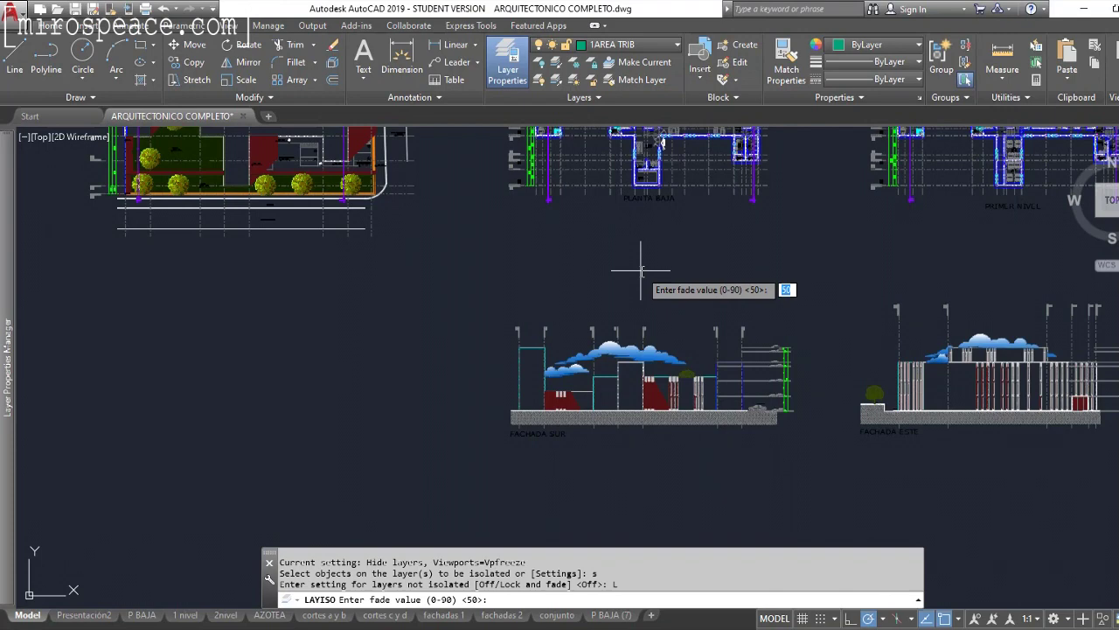
{"action": "key", "text": "Return"}
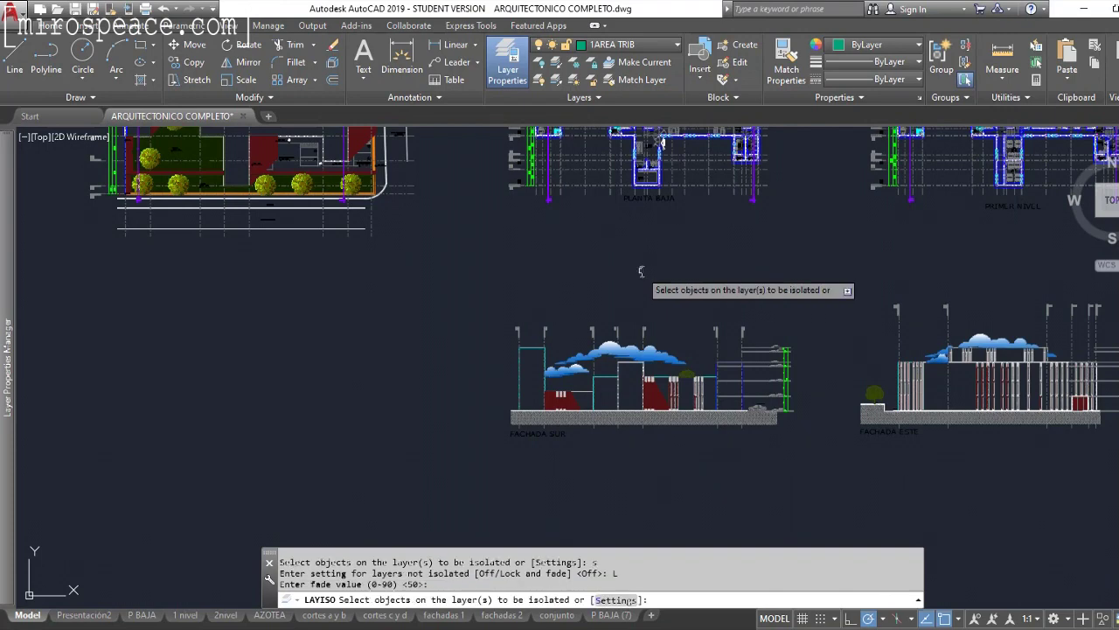
Isolate the axis-line and dimension layers by picking an axis line and a dimension
{"action": "scroll", "coordinate": [572, 173], "scroll_direction": "up", "scroll_amount": 5}
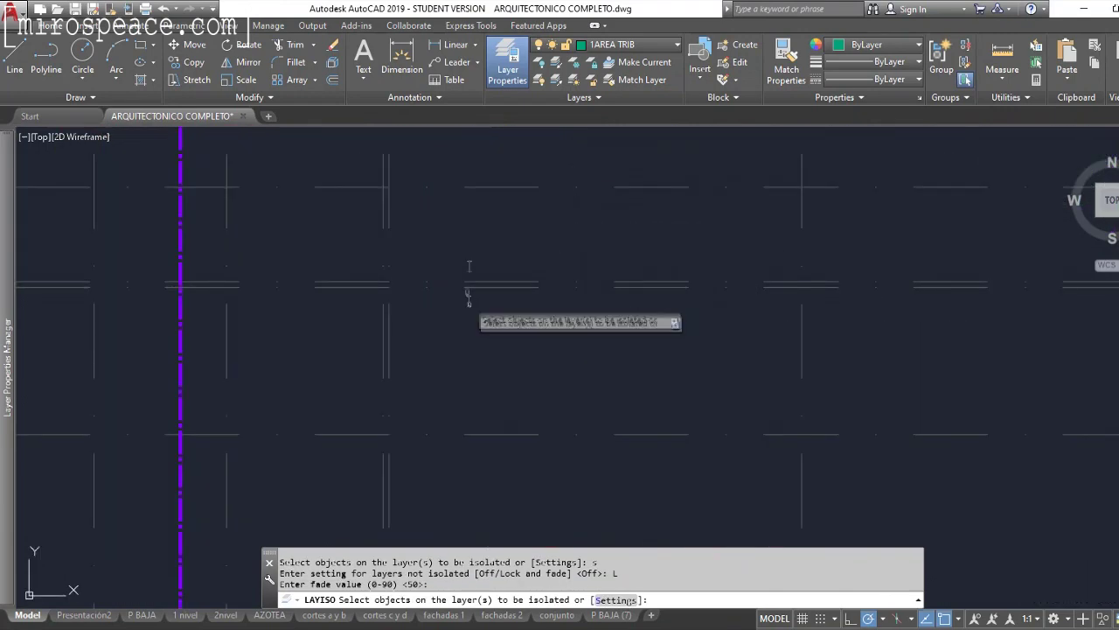
{"action": "left_click", "coordinate": [503, 187]}
{"action": "scroll", "coordinate": [495, 340], "scroll_direction": "down", "scroll_amount": 3}
{"action": "scroll", "coordinate": [429, 279], "scroll_direction": "up", "scroll_amount": 4}
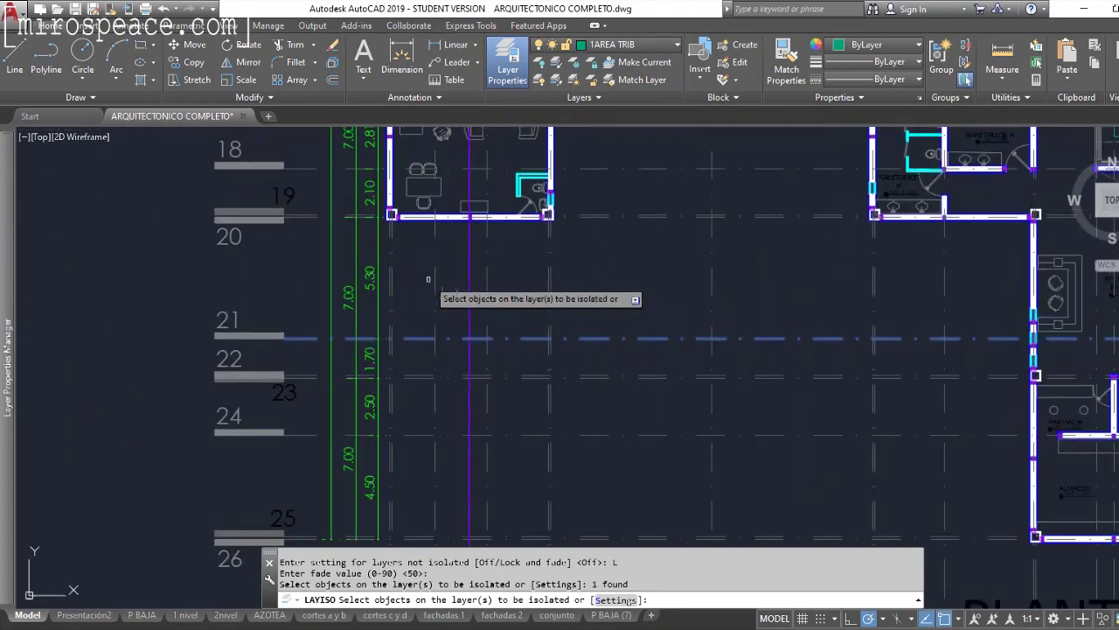
{"action": "scroll", "coordinate": [429, 280], "scroll_direction": "up", "scroll_amount": 2}
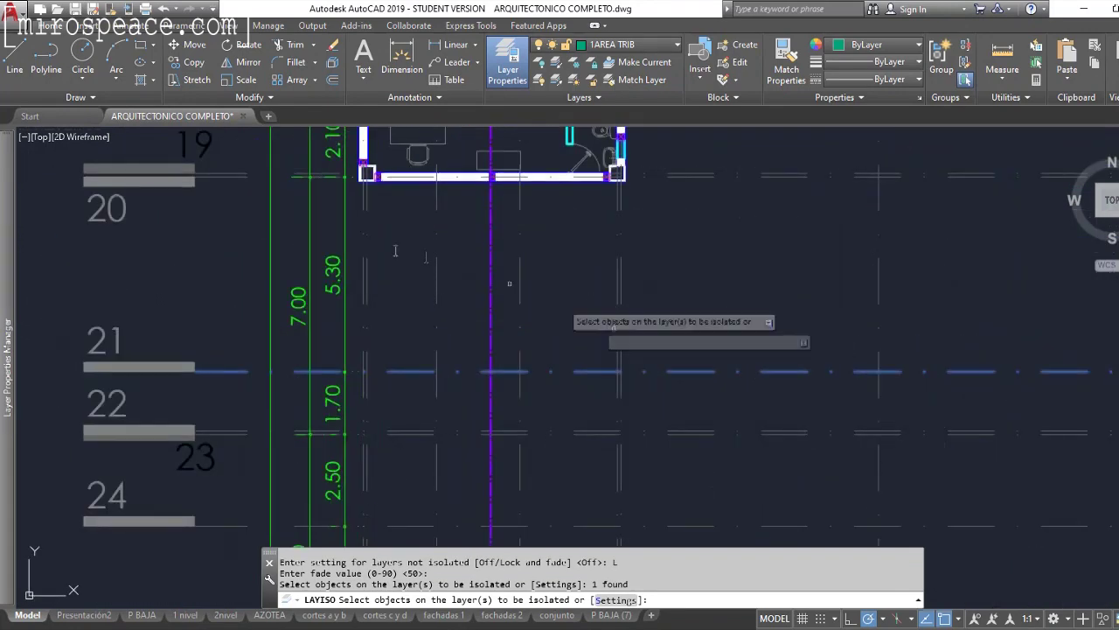
{"action": "left_click", "coordinate": [311, 243]}
{"action": "scroll", "coordinate": [313, 305], "scroll_direction": "down", "scroll_amount": 5}
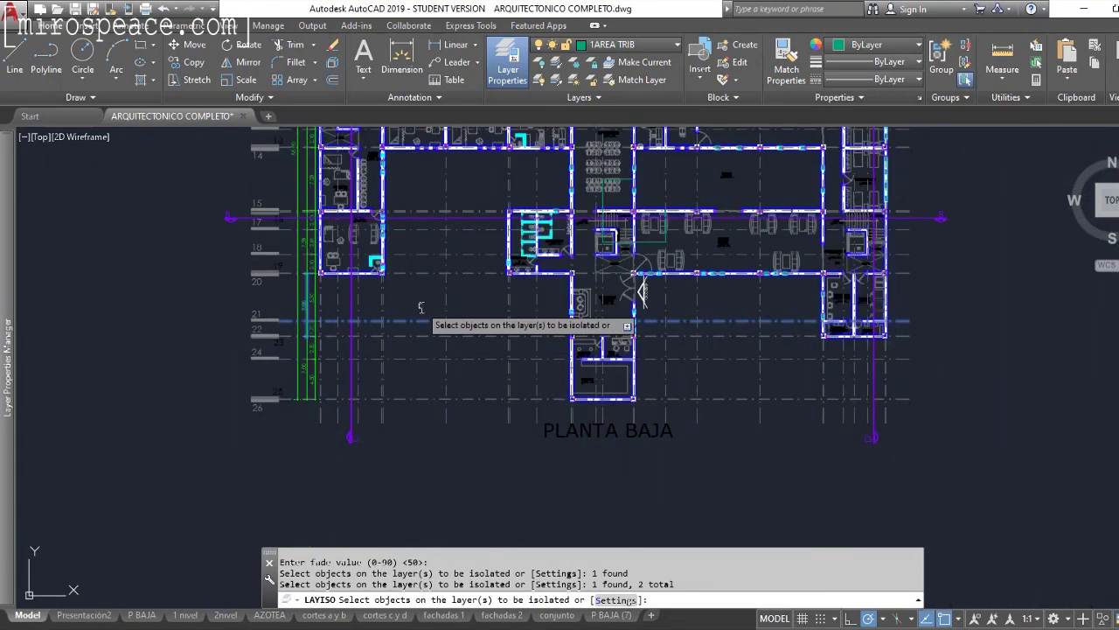
{"action": "key", "text": "Return"}
{"action": "scroll", "coordinate": [324, 219], "scroll_direction": "up", "scroll_amount": 6}
{"action": "scroll", "coordinate": [324, 218], "scroll_direction": "up", "scroll_amount": 2}
{"action": "scroll", "coordinate": [472, 278], "scroll_direction": "down", "scroll_amount": 3}
{"action": "scroll", "coordinate": [458, 347], "scroll_direction": "down", "scroll_amount": 2}
{"action": "scroll", "coordinate": [473, 299], "scroll_direction": "up", "scroll_amount": 5}
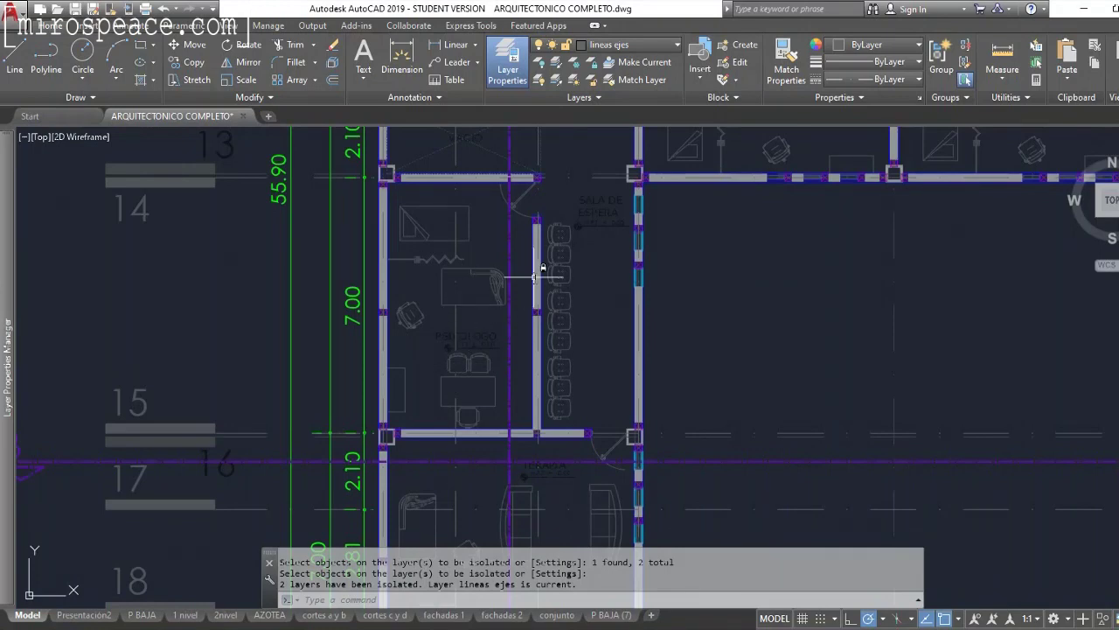
{"action": "scroll", "coordinate": [475, 270], "scroll_direction": "down", "scroll_amount": 5}
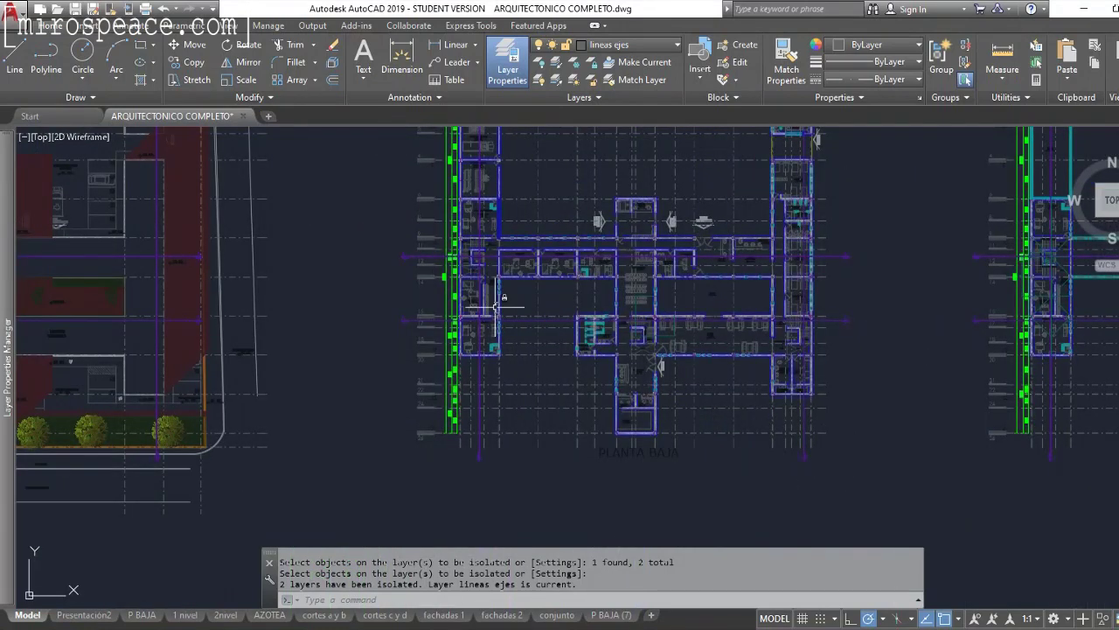
{"action": "type", "text": "lay"}
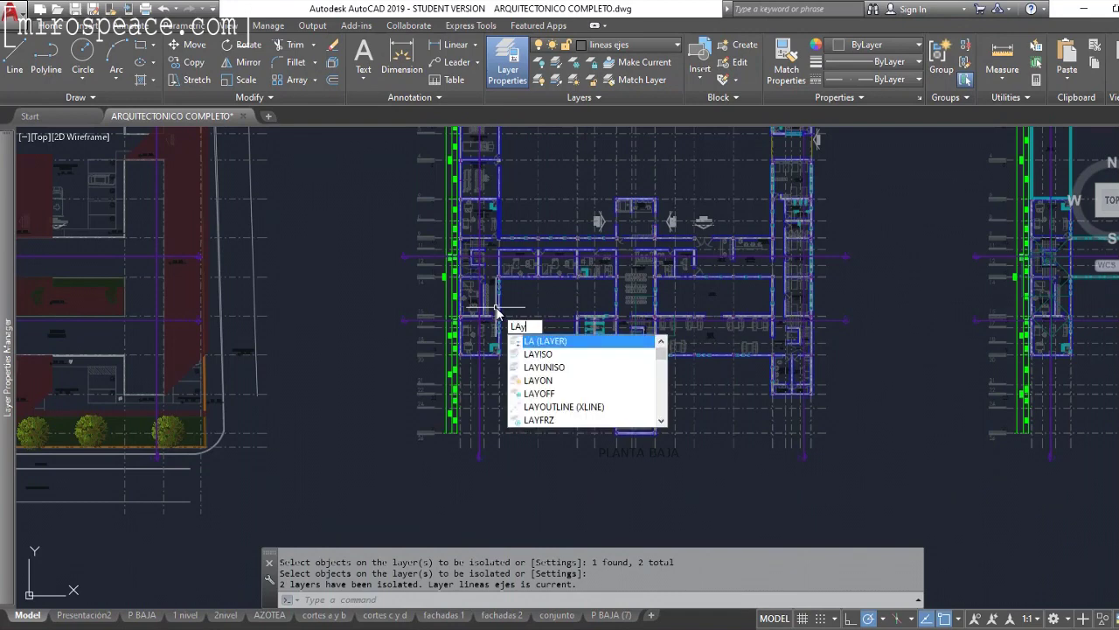
{"action": "type", "text": "un"}
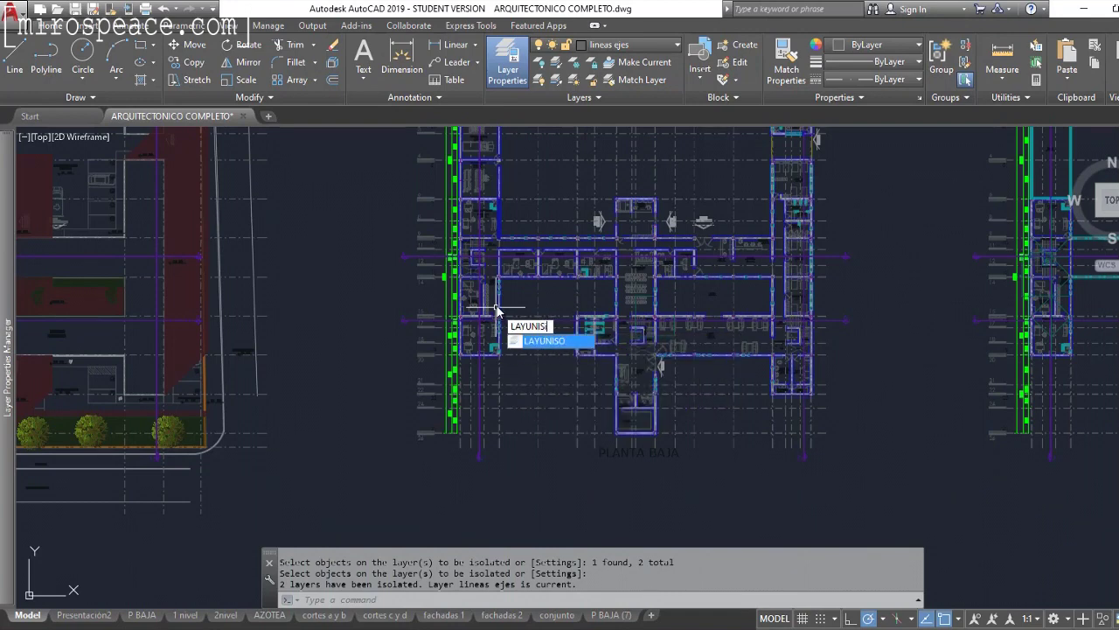
Restore isolated layers with LAYUNISO, then set LAYISO to turn other layers Off, viewports Off
{"action": "key", "text": "Return"}
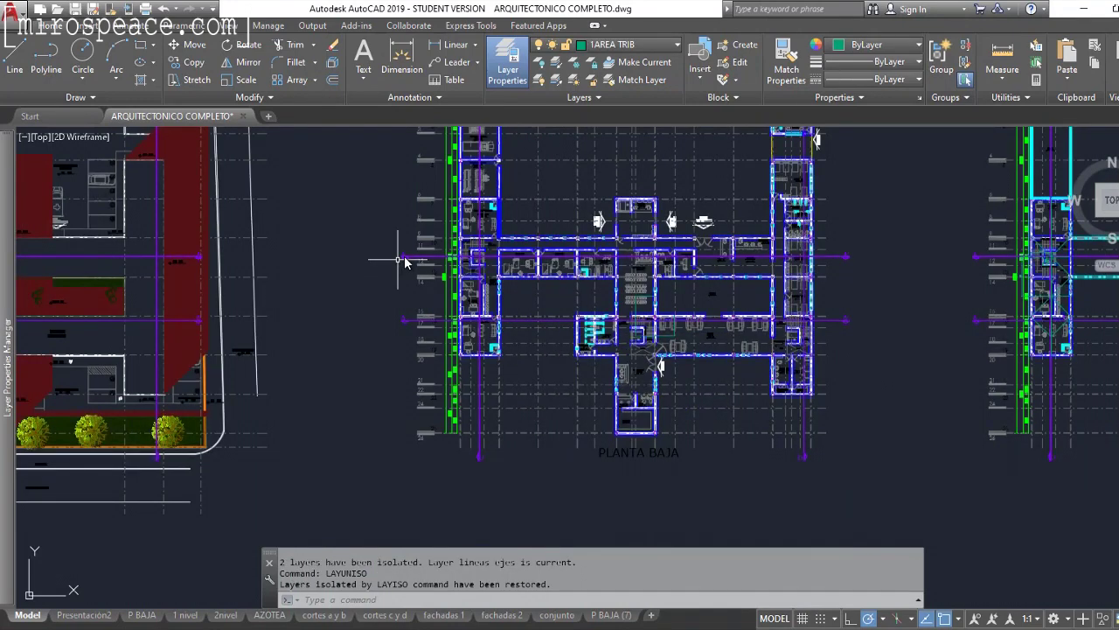
{"action": "key", "text": "Escape"}
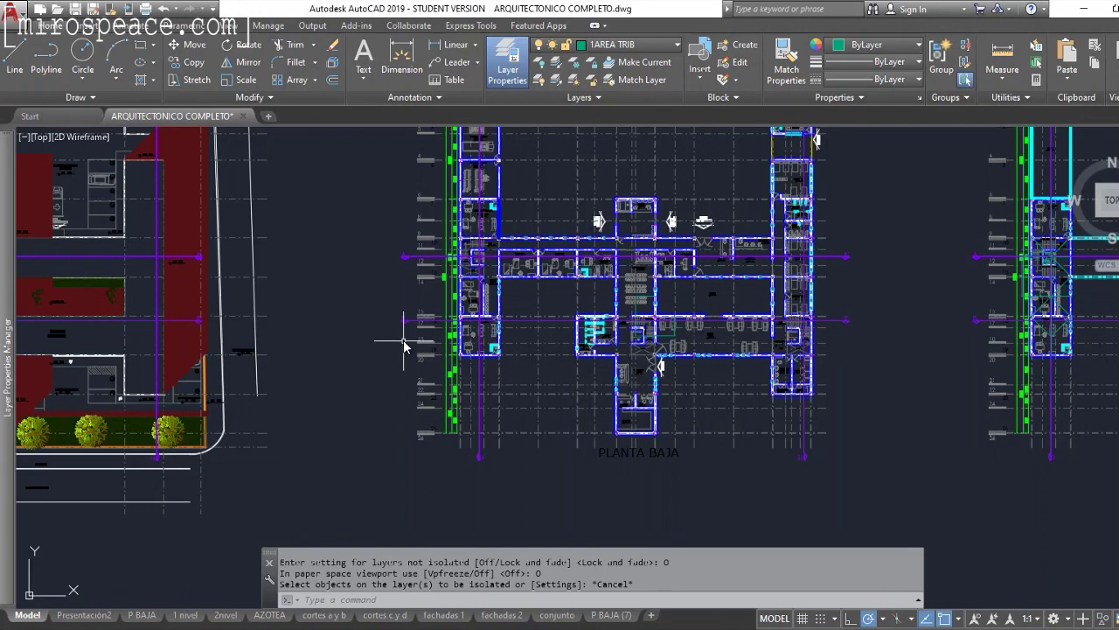
{"action": "type", "text": "LAYISO"}
{"action": "key", "text": "Return"}
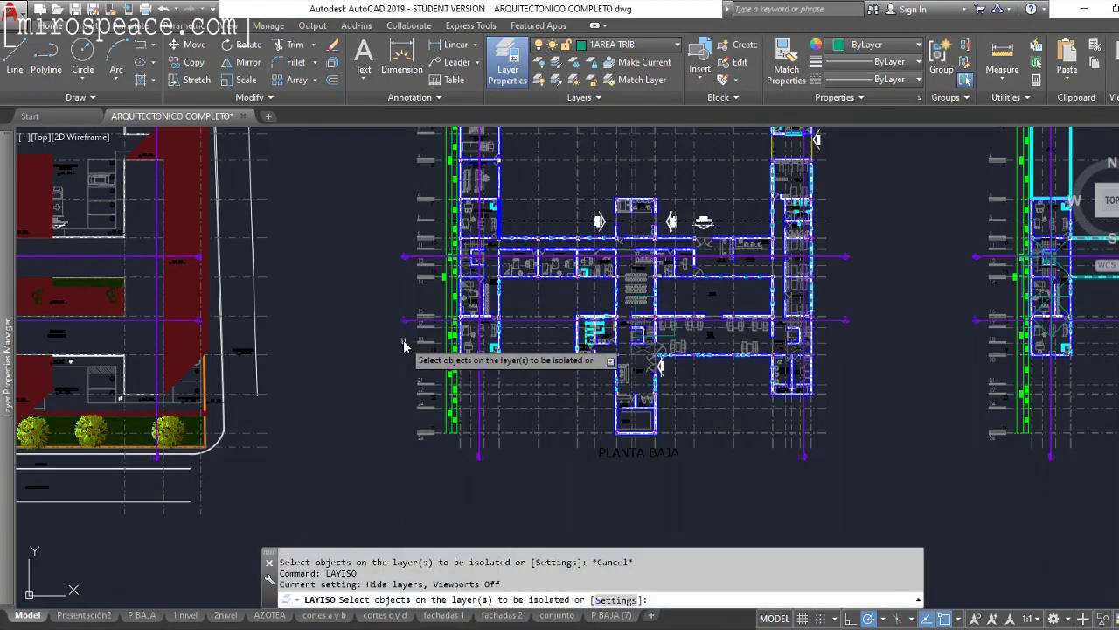
{"action": "type", "text": "s"}
{"action": "key", "text": "Return"}
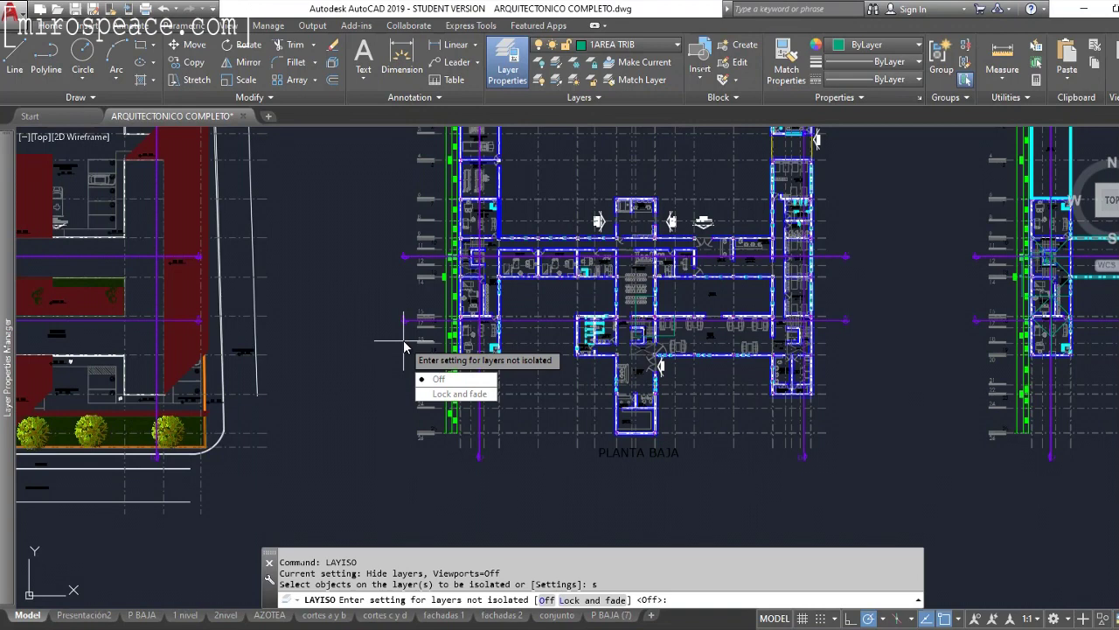
{"action": "left_click", "coordinate": [433, 379]}
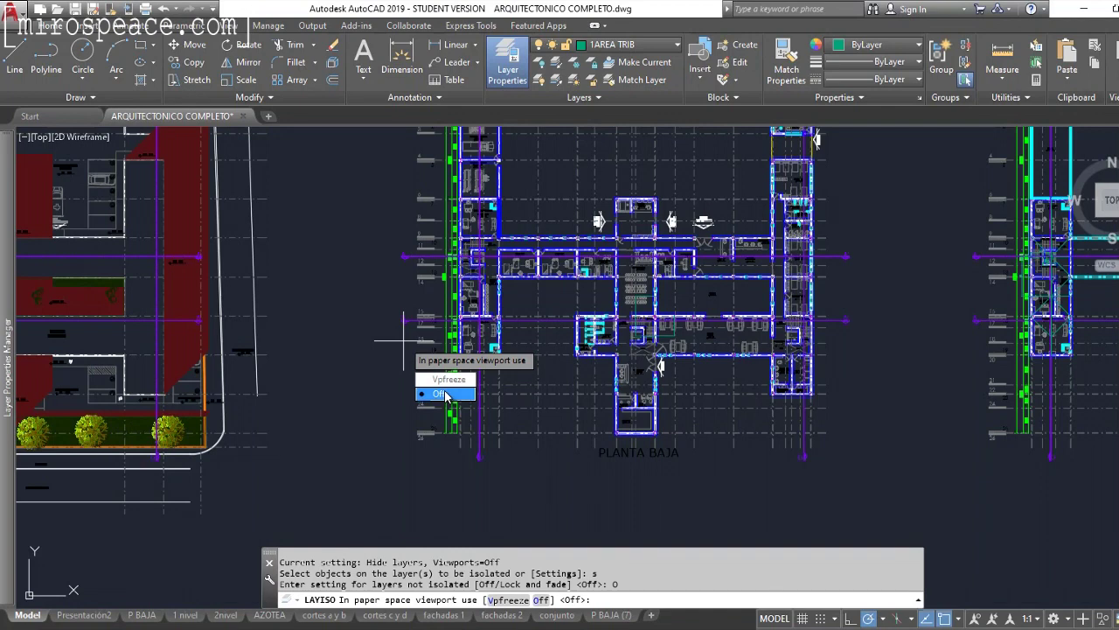
{"action": "left_click", "coordinate": [445, 395]}
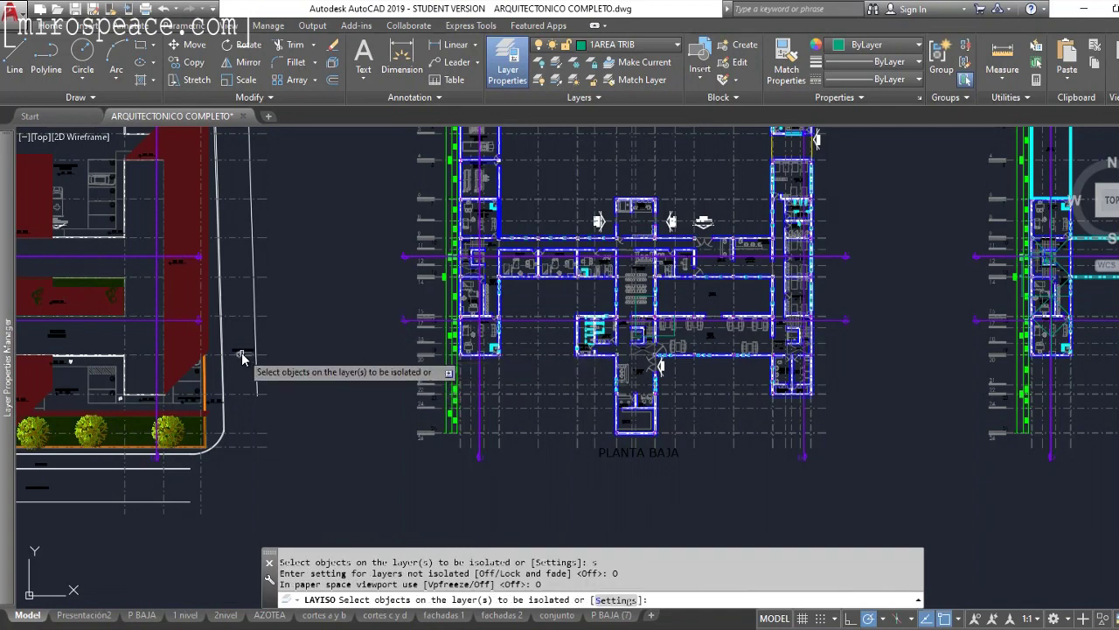
{"action": "key", "text": "Escape"}
{"action": "scroll", "coordinate": [481, 262], "scroll_direction": "down", "scroll_amount": 4}
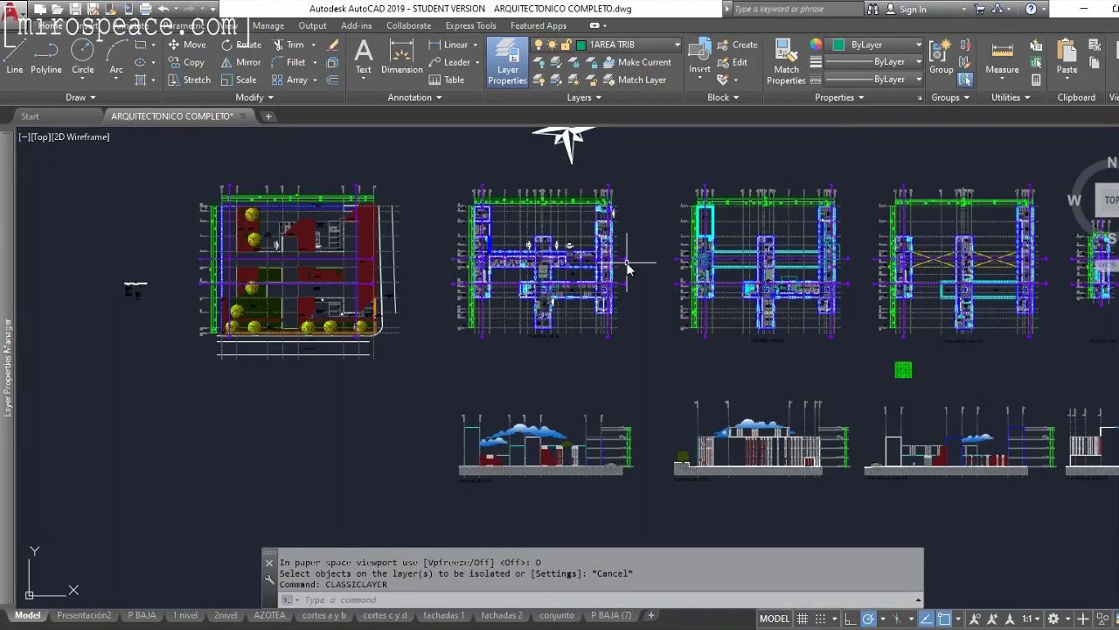
{"action": "scroll", "coordinate": [638, 255], "scroll_direction": "up", "scroll_amount": 2}
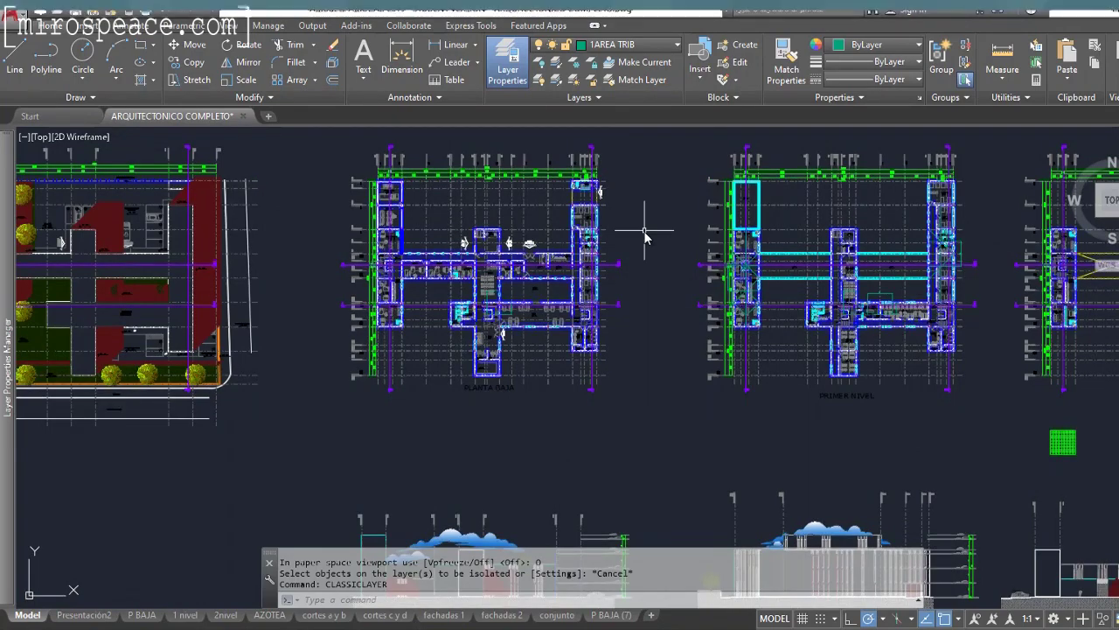
{"action": "scroll", "coordinate": [657, 284], "scroll_direction": "up", "scroll_amount": 2}
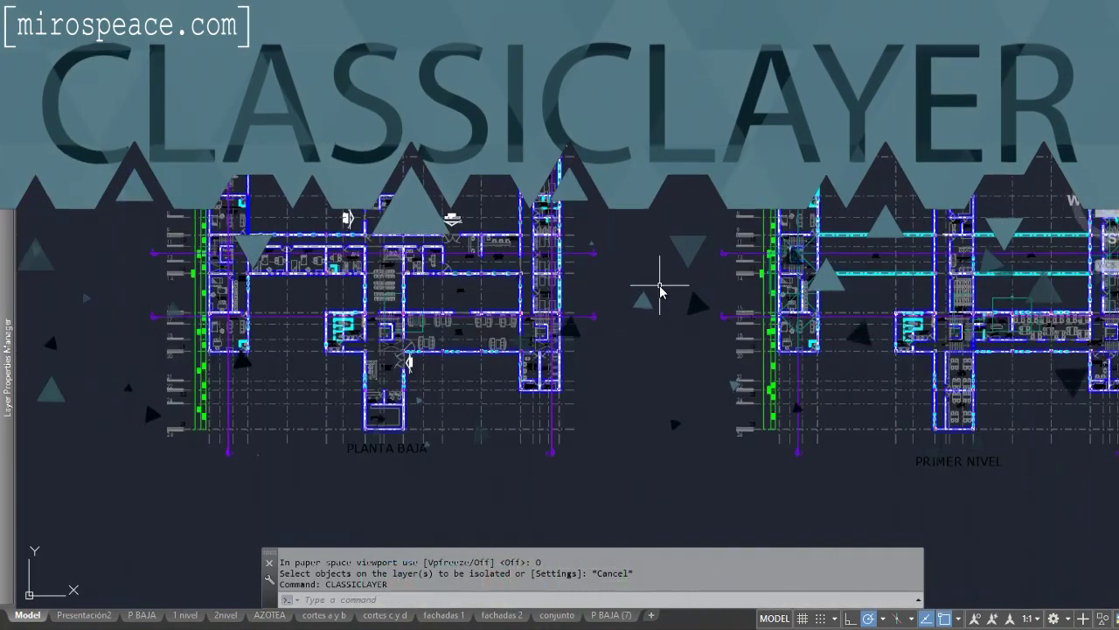
{"action": "type", "text": "clas"}
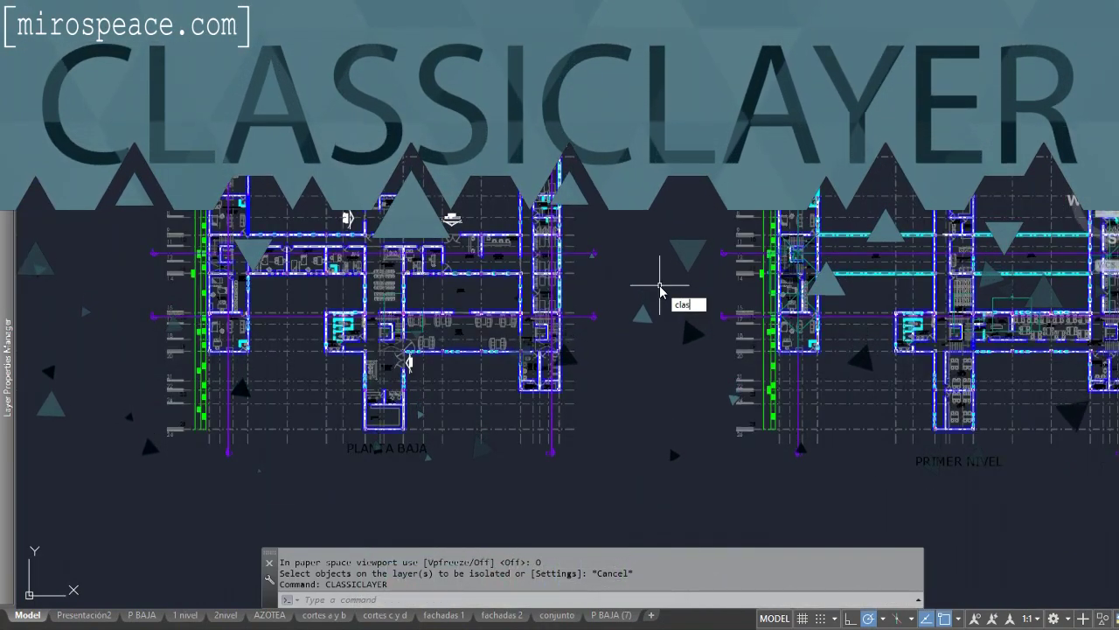
{"action": "key", "text": "Return"}
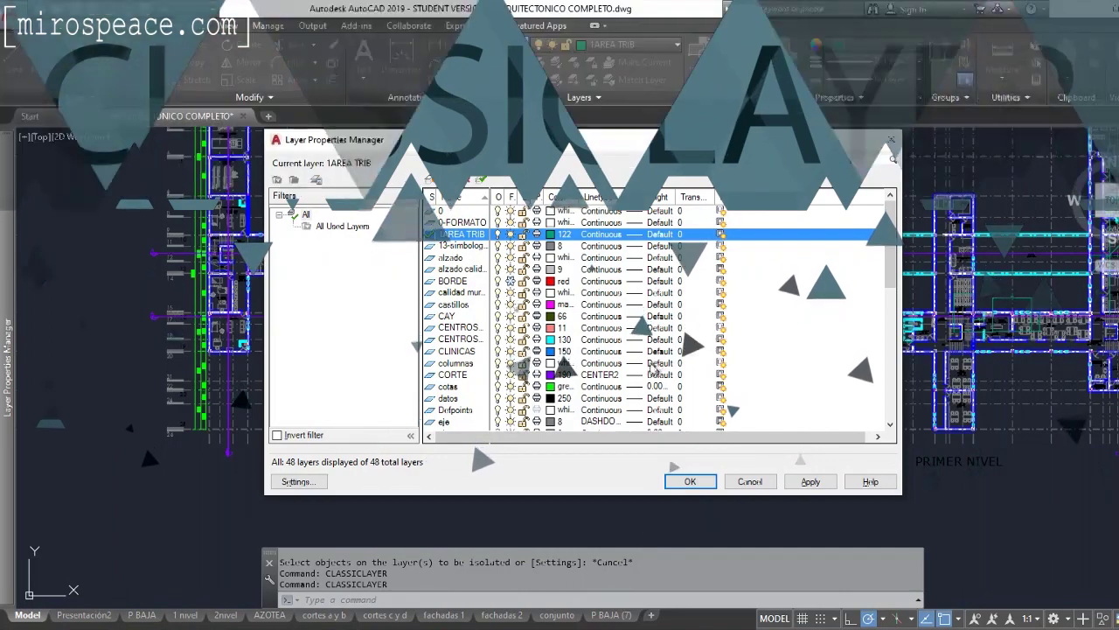
{"action": "scroll", "coordinate": [724, 341], "scroll_direction": "down", "scroll_amount": 5}
{"action": "scroll", "coordinate": [724, 341], "scroll_direction": "down", "scroll_amount": 5}
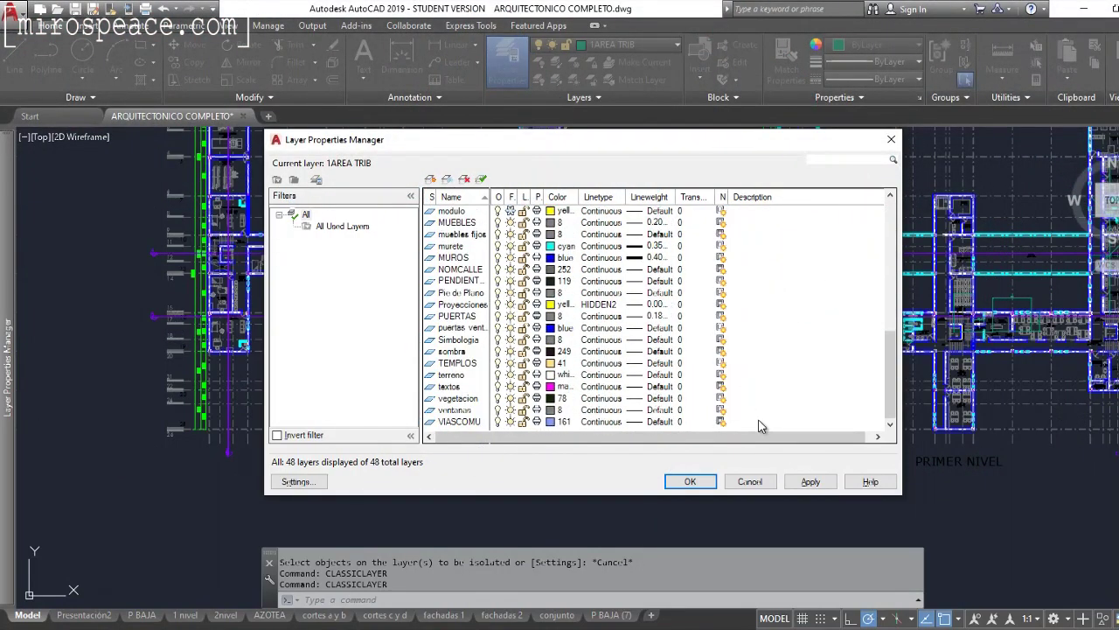
{"action": "scroll", "coordinate": [759, 419], "scroll_direction": "up", "scroll_amount": 10}
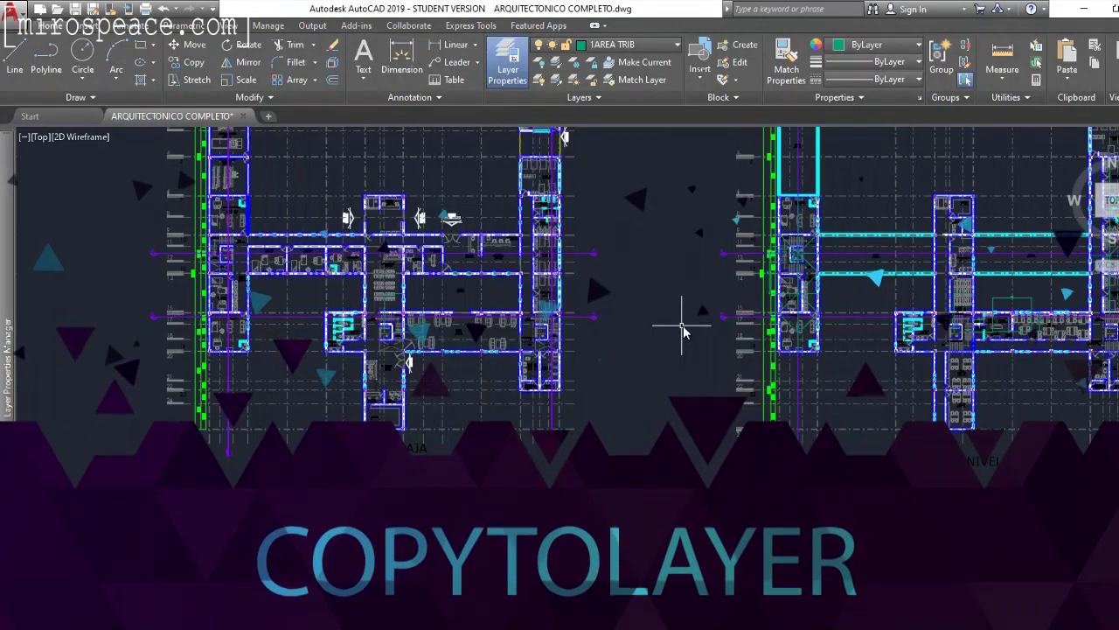
Copy grid line G onto the cotas layer with COPYTOLAYER, then undo it
{"action": "type", "text": "COPY"}
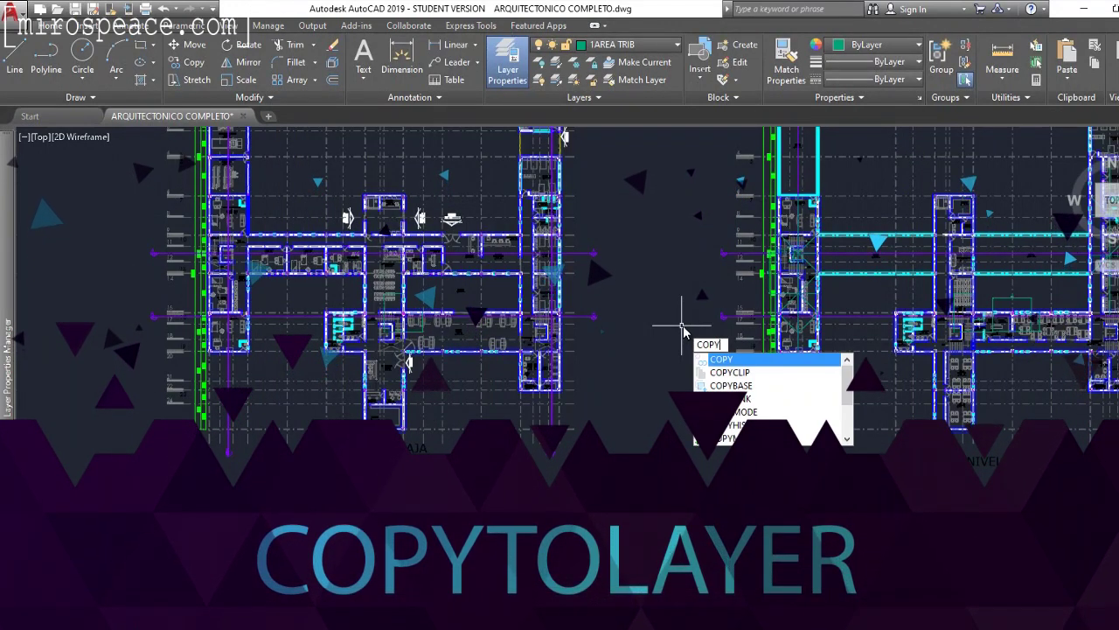
{"action": "type", "text": "TOLAYER"}
{"action": "key", "text": "Return"}
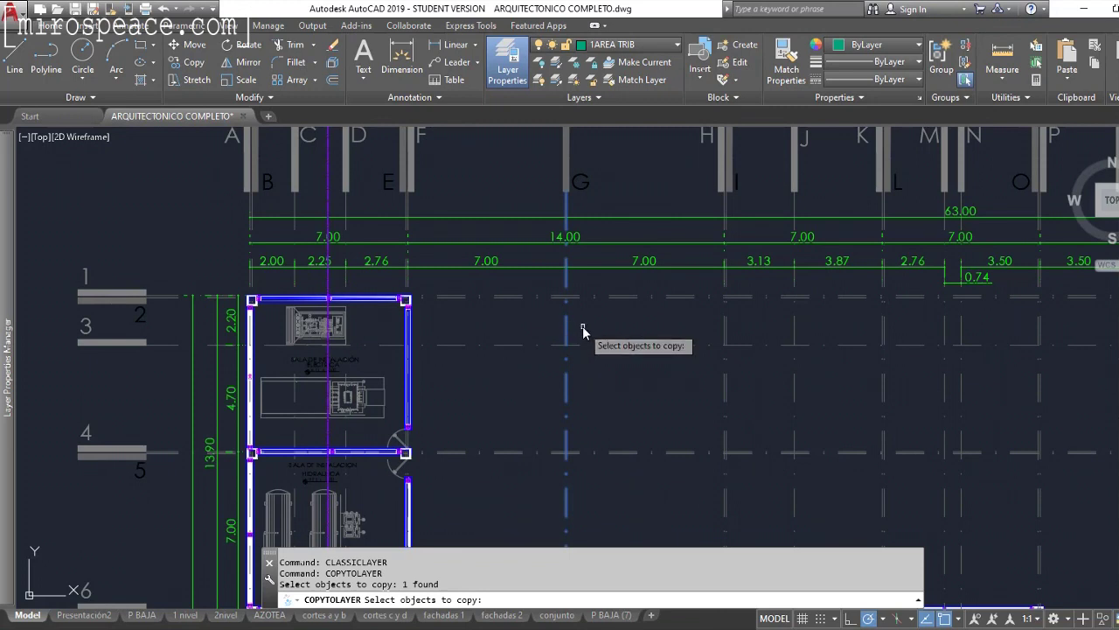
{"action": "key", "text": "Return"}
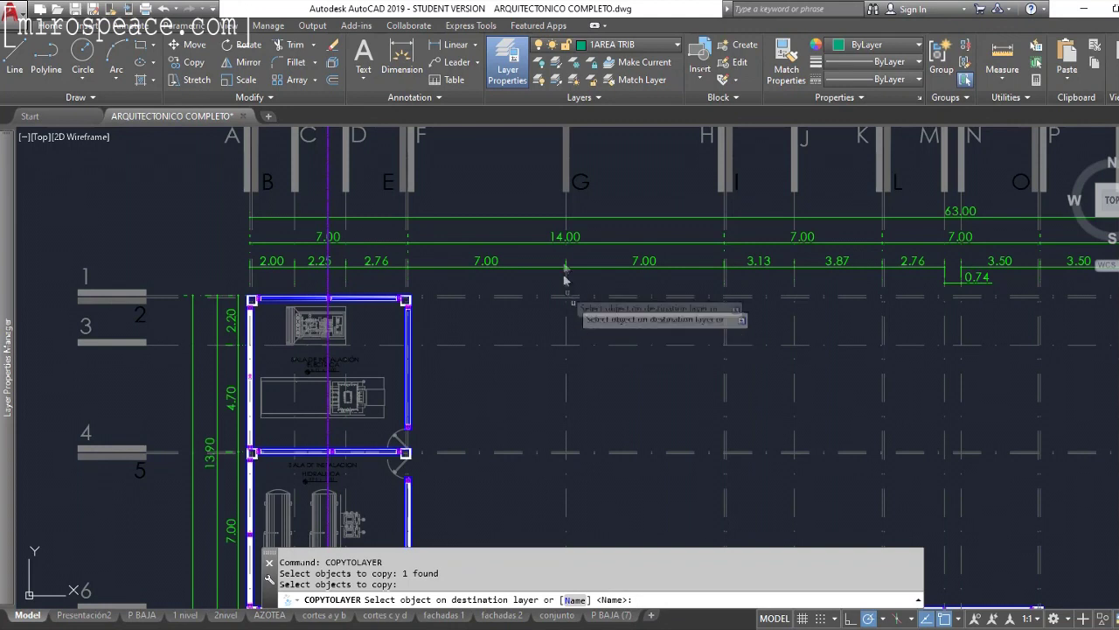
{"action": "left_click", "coordinate": [620, 219]}
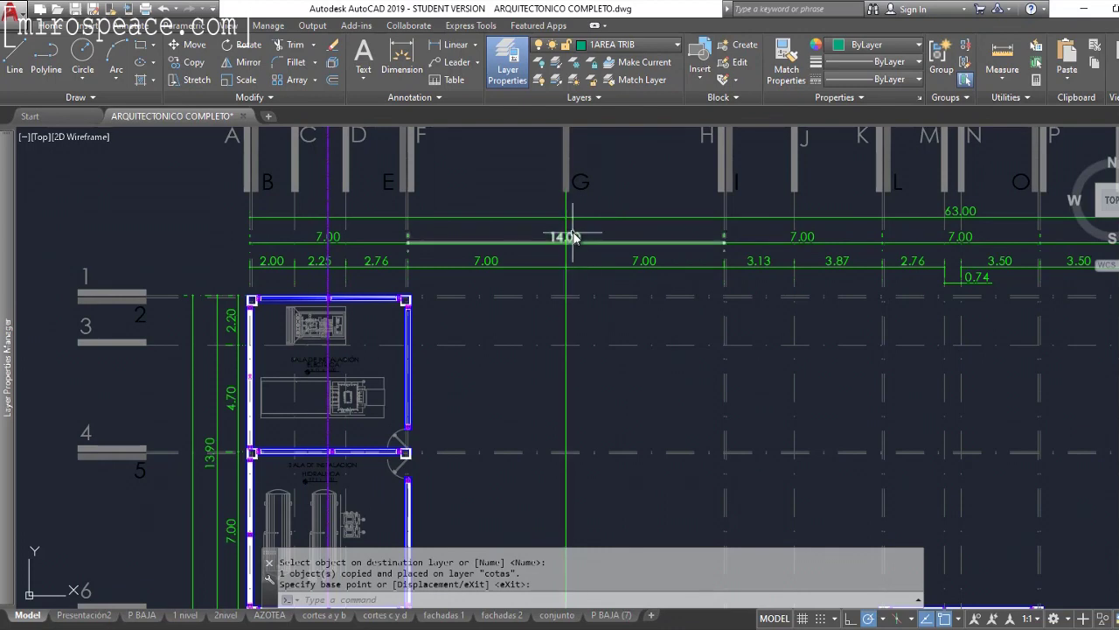
{"action": "key", "text": "ctrl+z"}
{"action": "scroll", "coordinate": [481, 350], "scroll_direction": "up", "scroll_amount": 3}
{"action": "scroll", "coordinate": [611, 331], "scroll_direction": "down", "scroll_amount": 3}
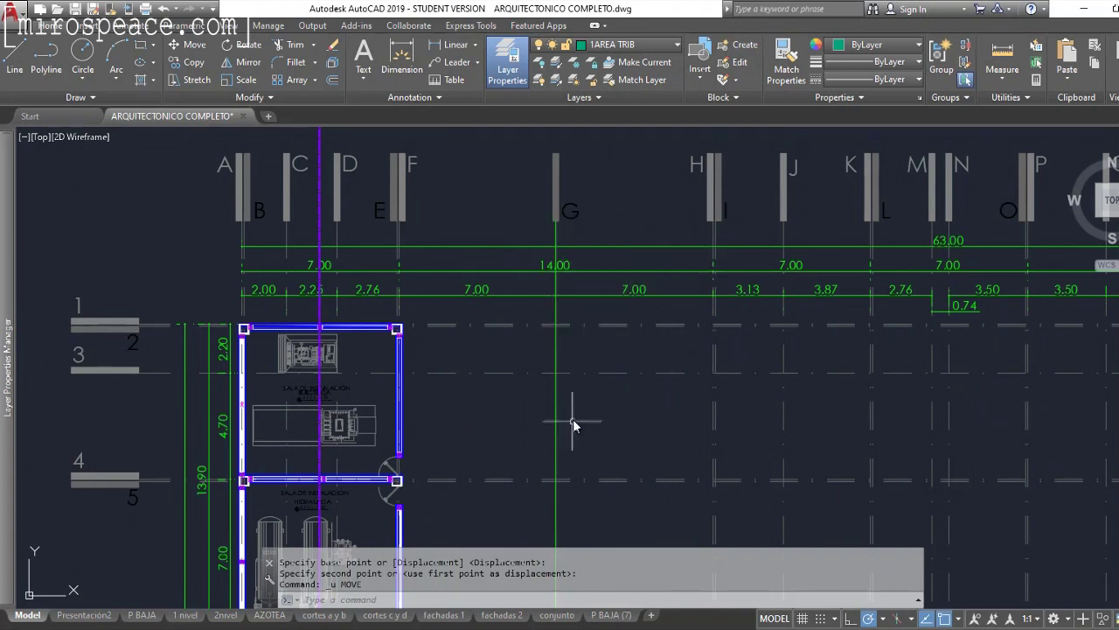
{"action": "type", "text": "m"}
Move grid line G to the right into its new position
{"action": "key", "text": "Return"}
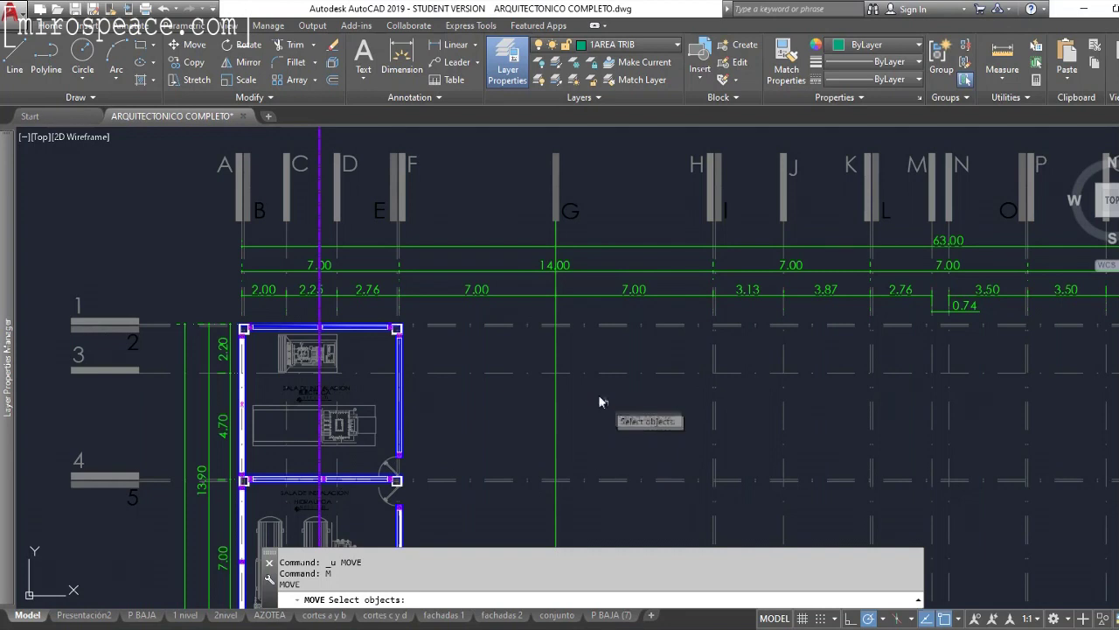
{"action": "left_click", "coordinate": [556, 400]}
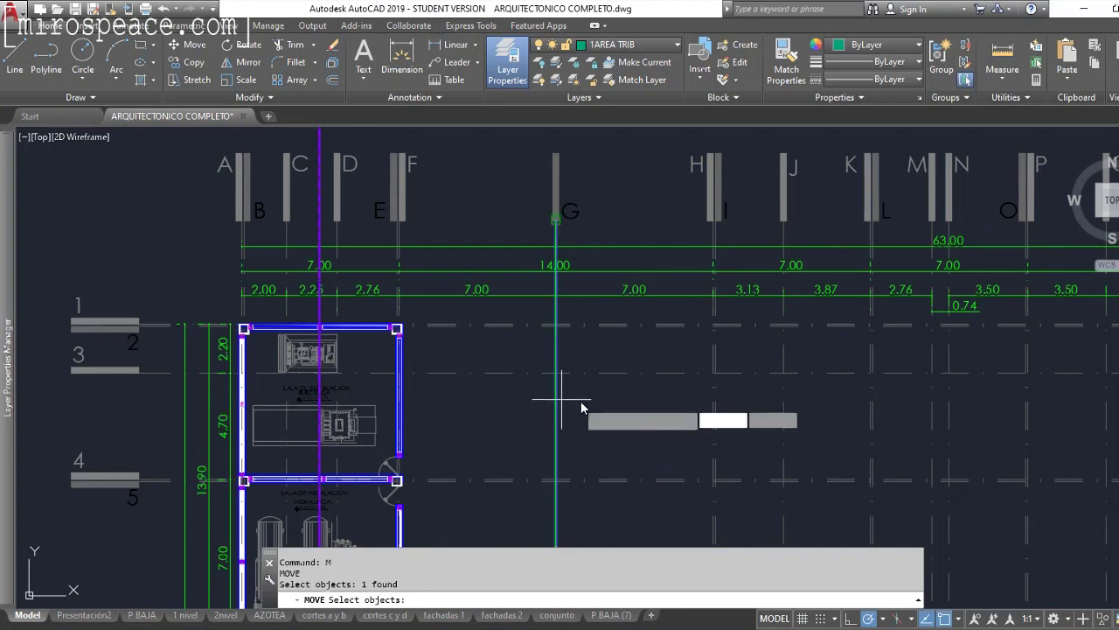
{"action": "key", "text": "Return"}
{"action": "left_click", "coordinate": [581, 407]}
{"action": "left_click", "coordinate": [669, 409]}
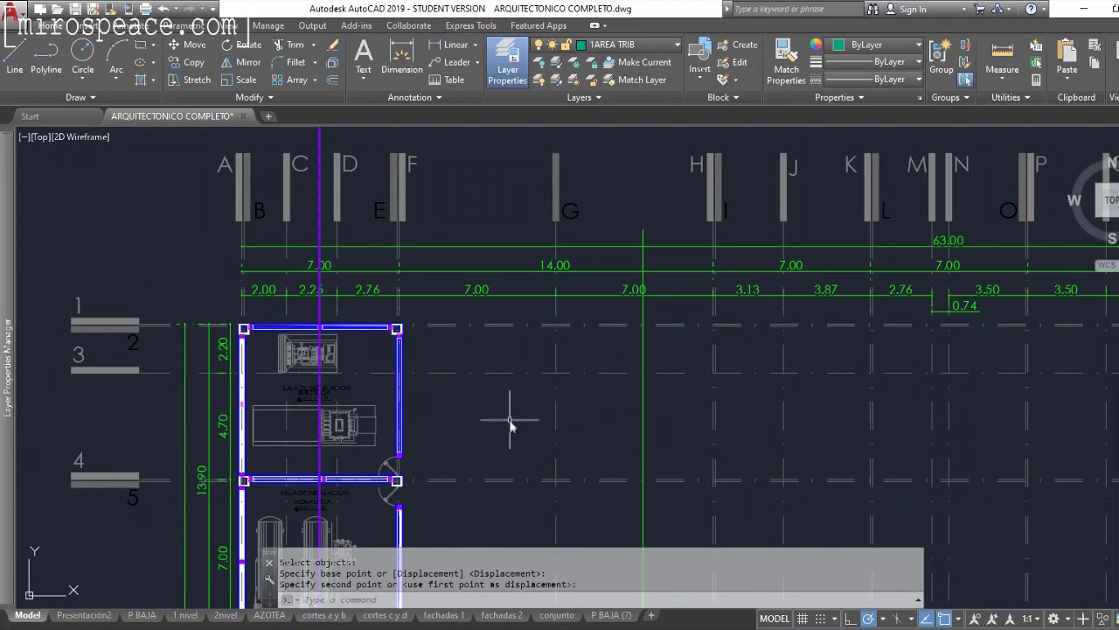
Window-select and delete the leftover green vertical line
{"action": "left_click", "coordinate": [672, 394]}
{"action": "left_click", "coordinate": [614, 443]}
{"action": "key", "text": "Delete"}
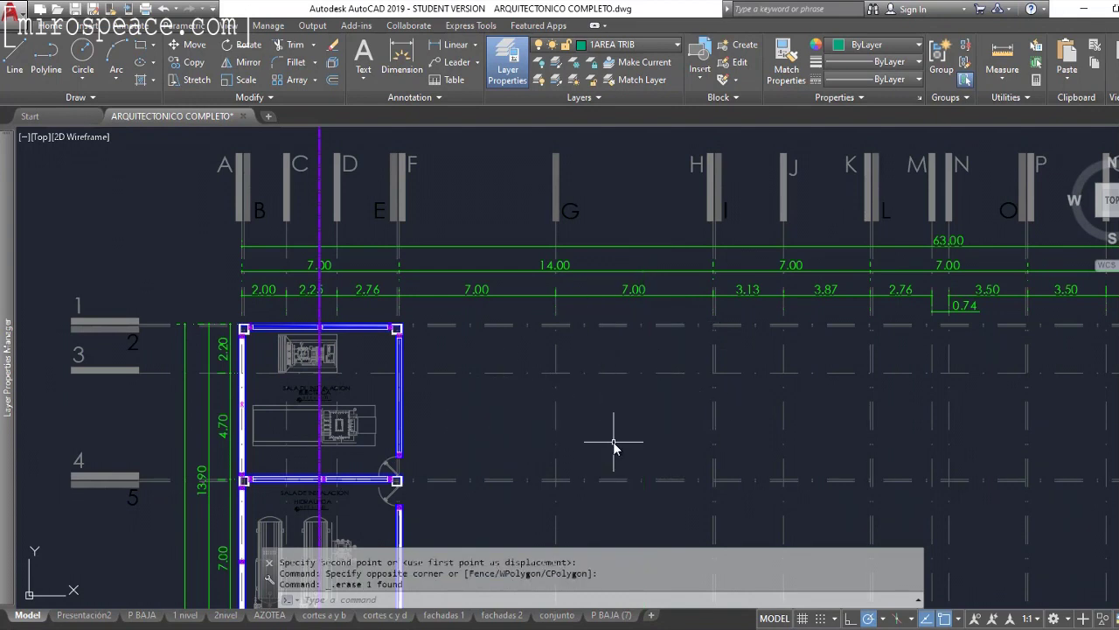
{"action": "type", "text": "laycur"}
{"action": "key", "text": "Return"}
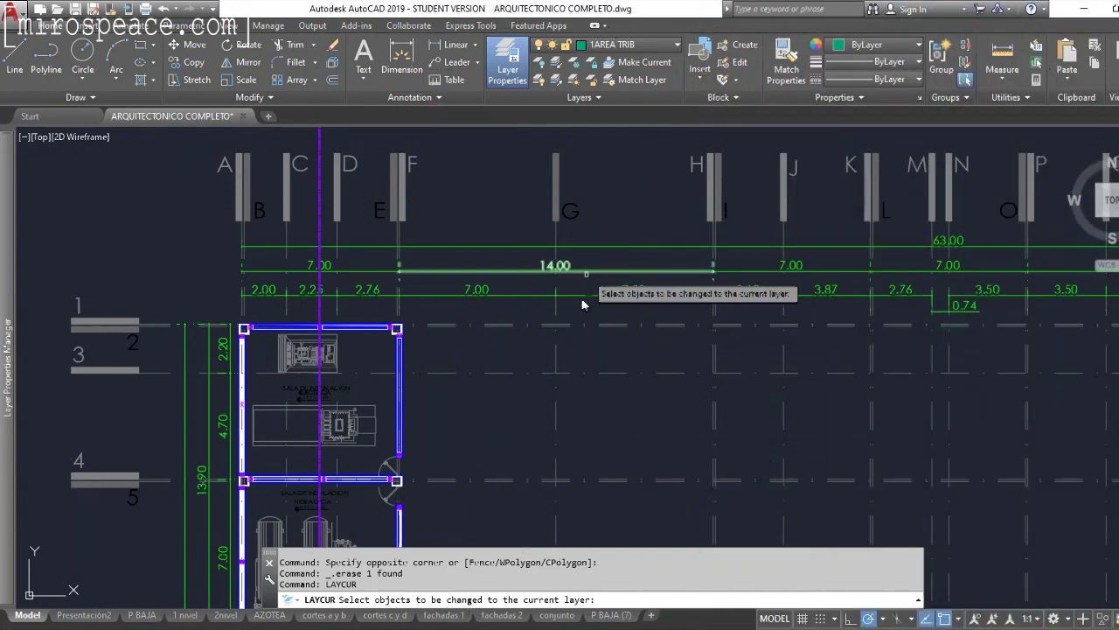
Put grid line G on the current layer 1AREA TRIB with LAYCUR
{"action": "left_click", "coordinate": [556, 412]}
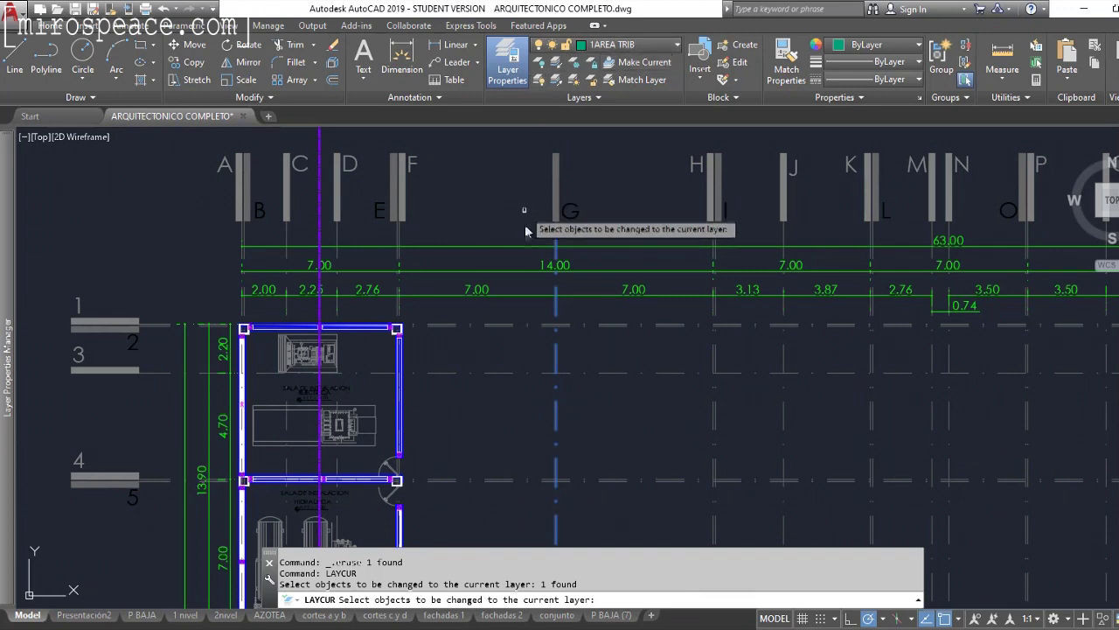
{"action": "key", "text": "Return"}
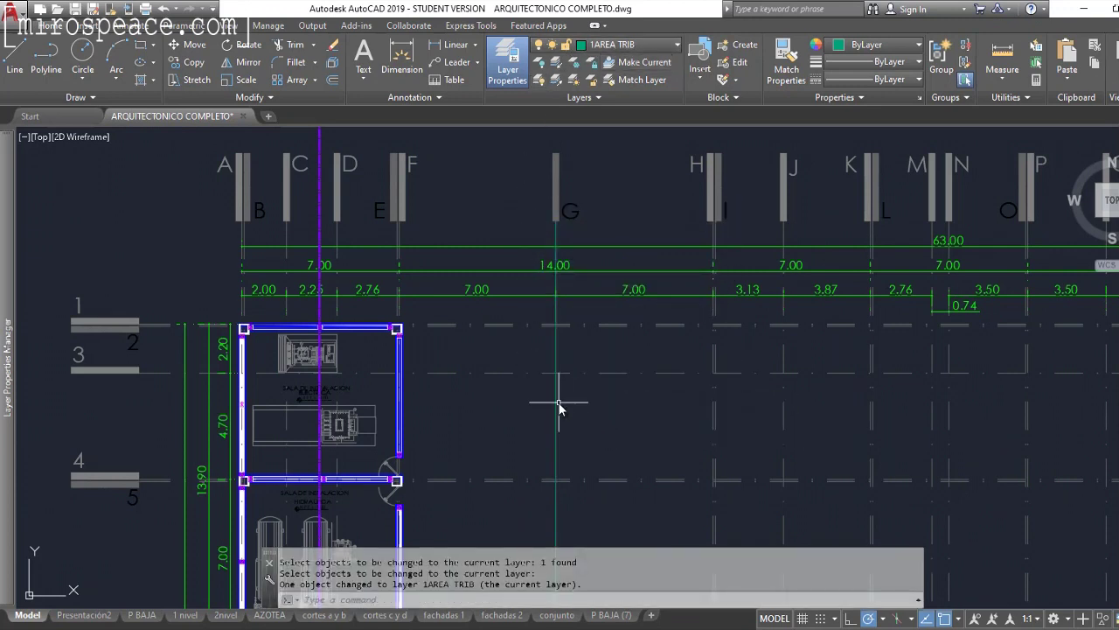
{"action": "key", "text": "Escape"}
Test-move grid line G right, then undo both the move and the layer change
{"action": "type", "text": "m"}
{"action": "key", "text": "Return"}
{"action": "left_click", "coordinate": [555, 404]}
{"action": "key", "text": "Return"}
{"action": "left_click", "coordinate": [578, 406]}
{"action": "left_click", "coordinate": [646, 416]}
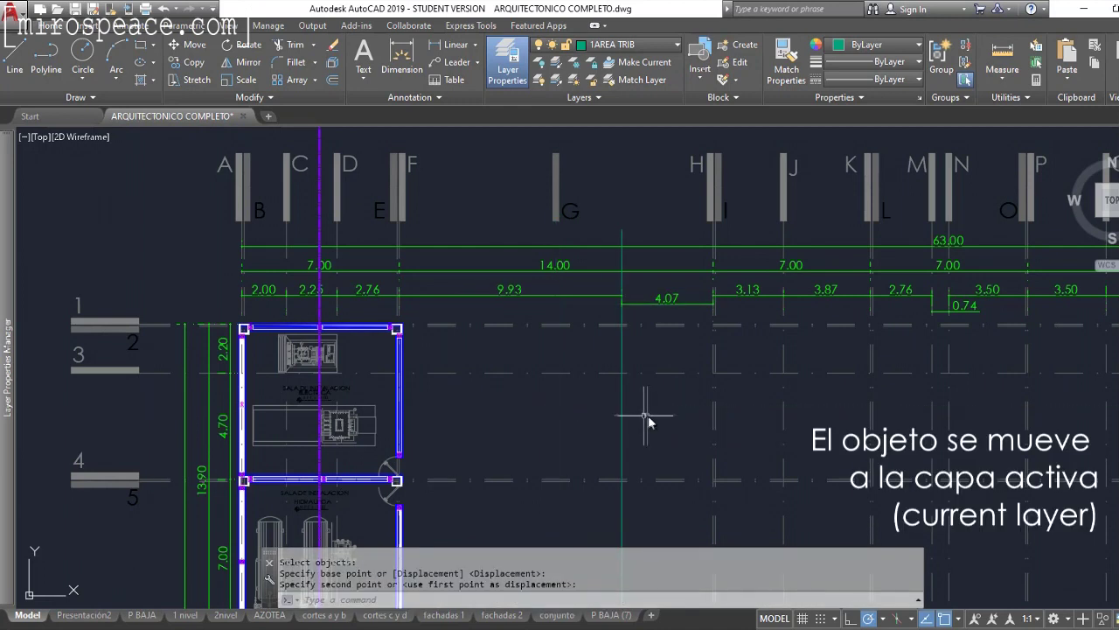
{"action": "key", "text": "ctrl+z"}
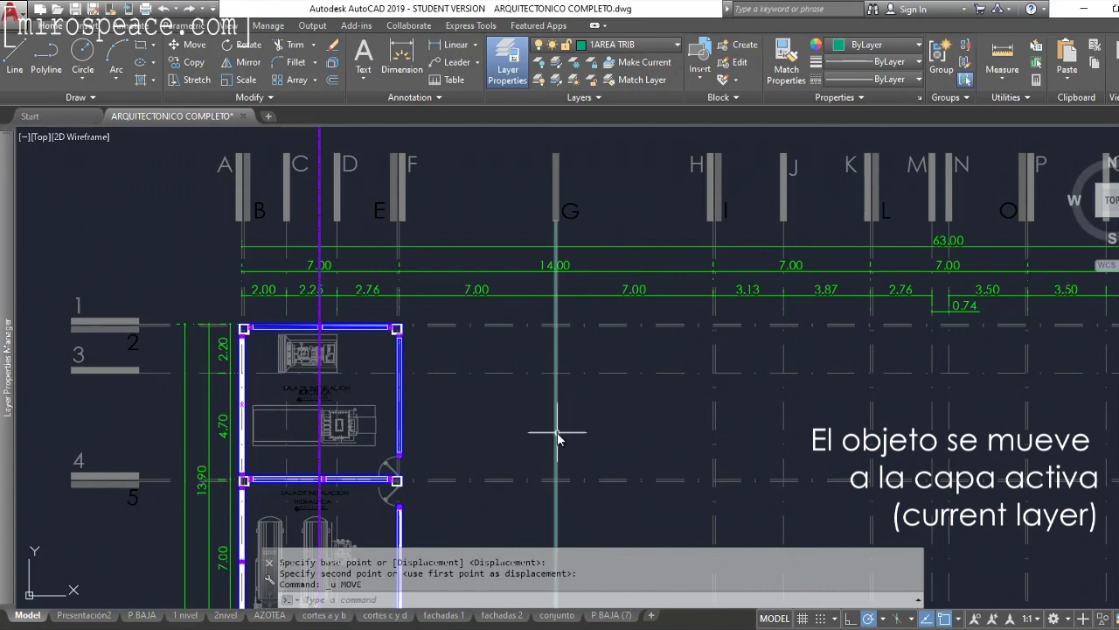
{"action": "key", "text": "ctrl+z"}
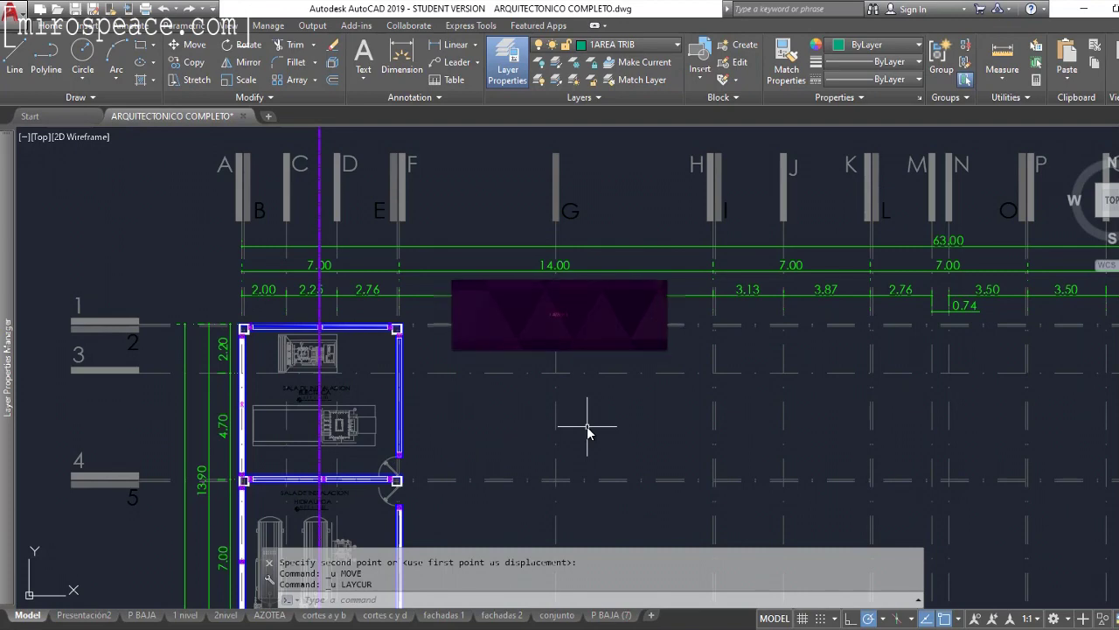
{"action": "type", "text": "laydel"}
{"action": "key", "text": "Return"}
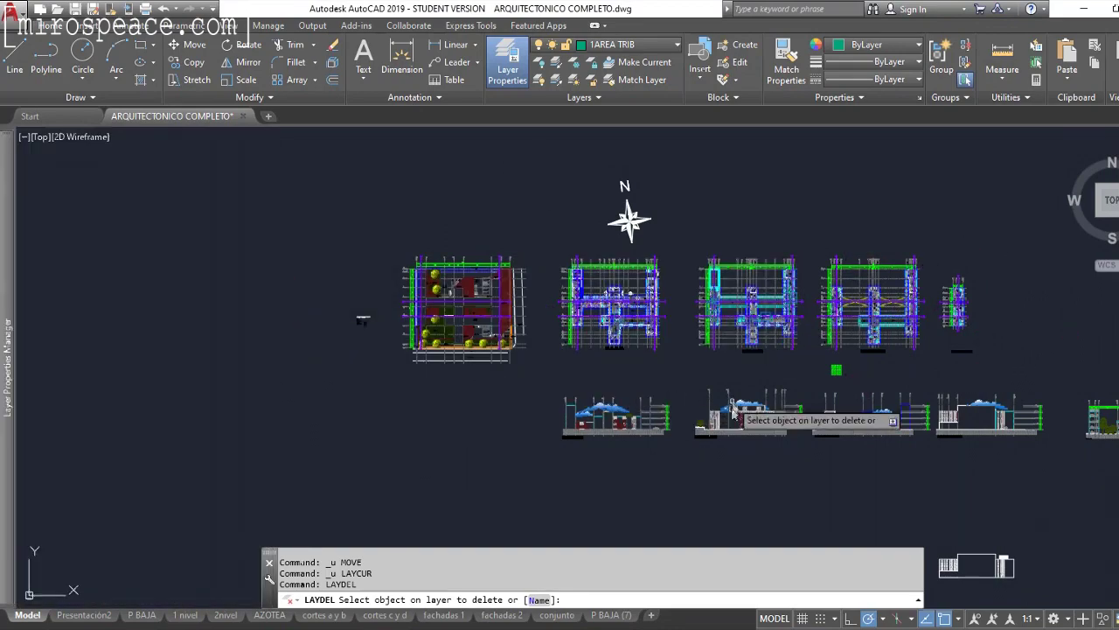
Pick an axis line to select lineas ejes for deletion and confirm the selection
{"action": "scroll", "coordinate": [700, 419], "scroll_direction": "up", "scroll_amount": 5}
{"action": "scroll", "coordinate": [697, 429], "scroll_direction": "up", "scroll_amount": 3}
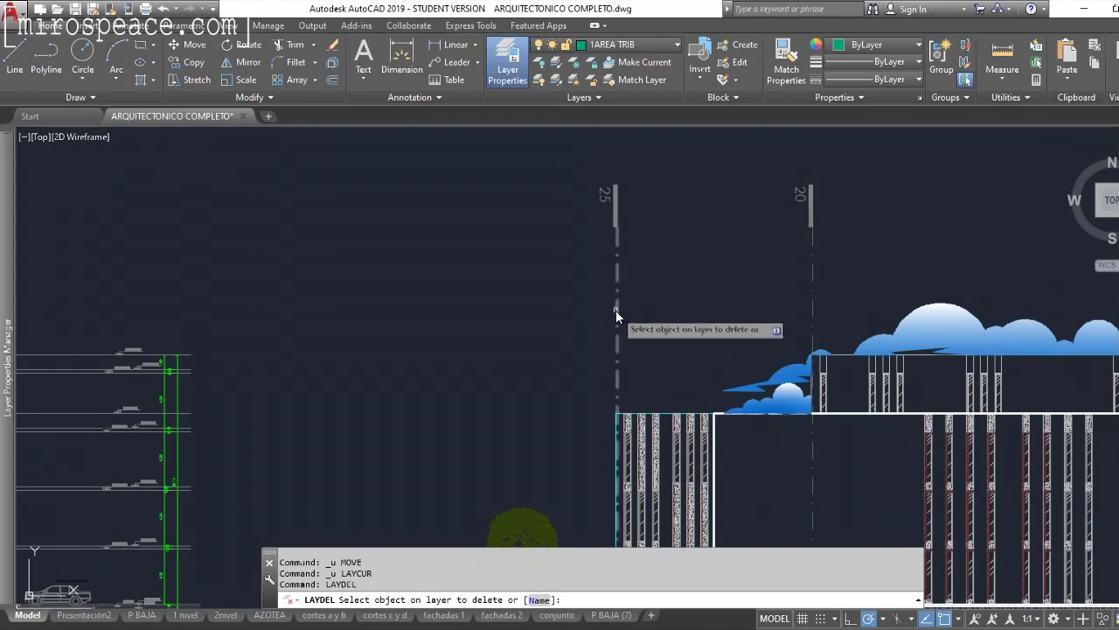
{"action": "left_click", "coordinate": [619, 310]}
{"action": "scroll", "coordinate": [645, 362], "scroll_direction": "down", "scroll_amount": 2}
{"action": "scroll", "coordinate": [644, 361], "scroll_direction": "down", "scroll_amount": 2}
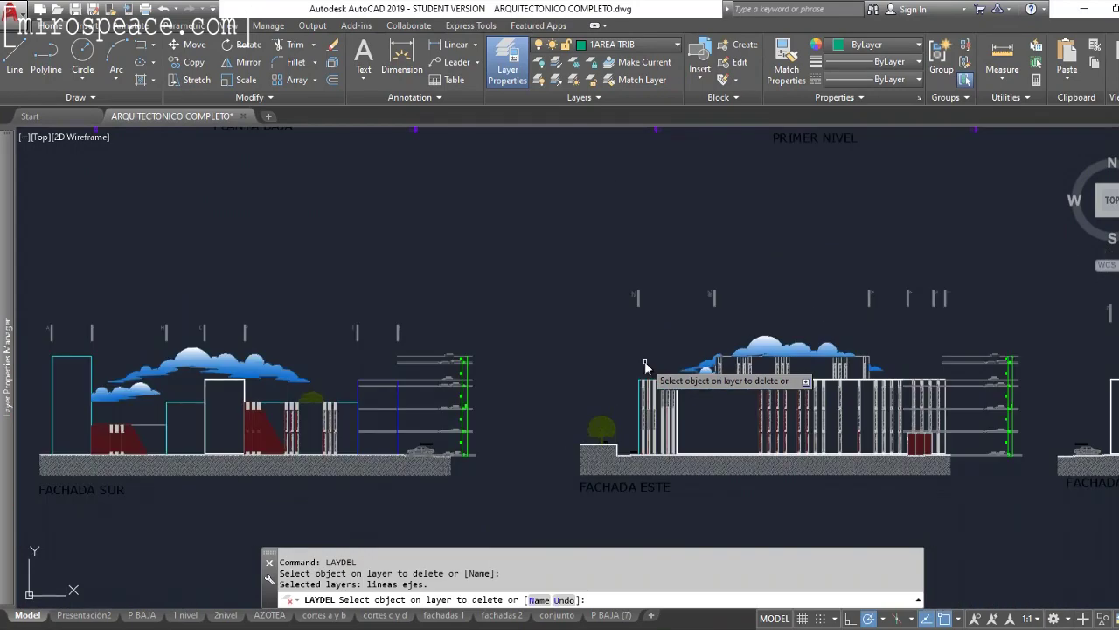
{"action": "scroll", "coordinate": [568, 341], "scroll_direction": "down", "scroll_amount": 2}
{"action": "scroll", "coordinate": [649, 324], "scroll_direction": "up", "scroll_amount": 3}
{"action": "scroll", "coordinate": [691, 359], "scroll_direction": "up", "scroll_amount": 2}
{"action": "scroll", "coordinate": [709, 366], "scroll_direction": "down", "scroll_amount": 2}
{"action": "scroll", "coordinate": [700, 376], "scroll_direction": "down", "scroll_amount": 2}
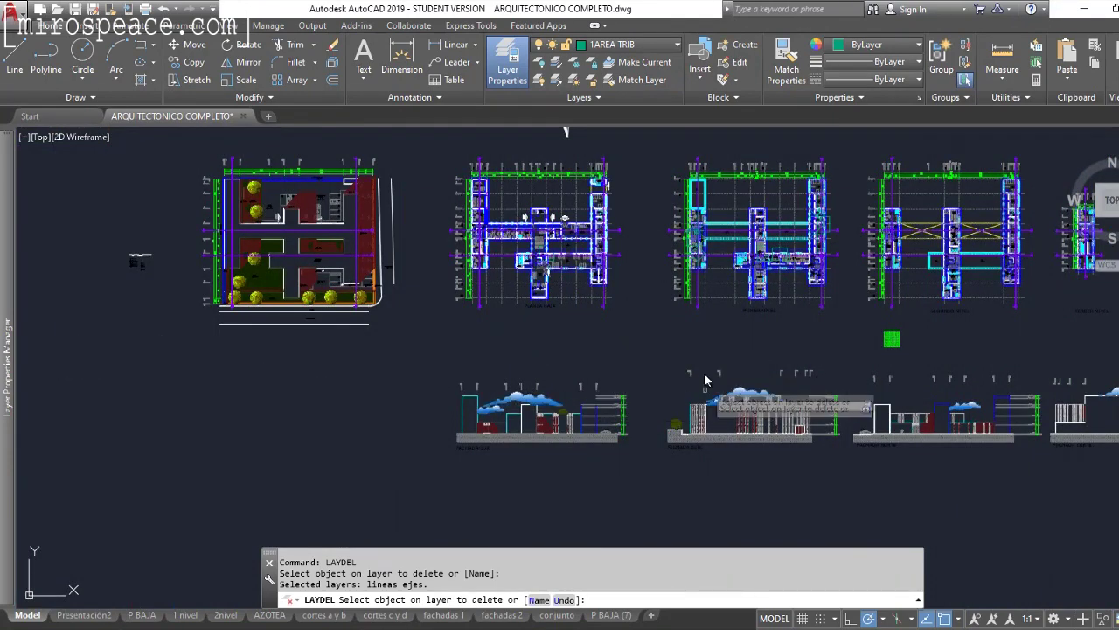
{"action": "scroll", "coordinate": [695, 382], "scroll_direction": "up", "scroll_amount": 2}
{"action": "scroll", "coordinate": [695, 380], "scroll_direction": "up", "scroll_amount": 2}
{"action": "key", "text": "Return"}
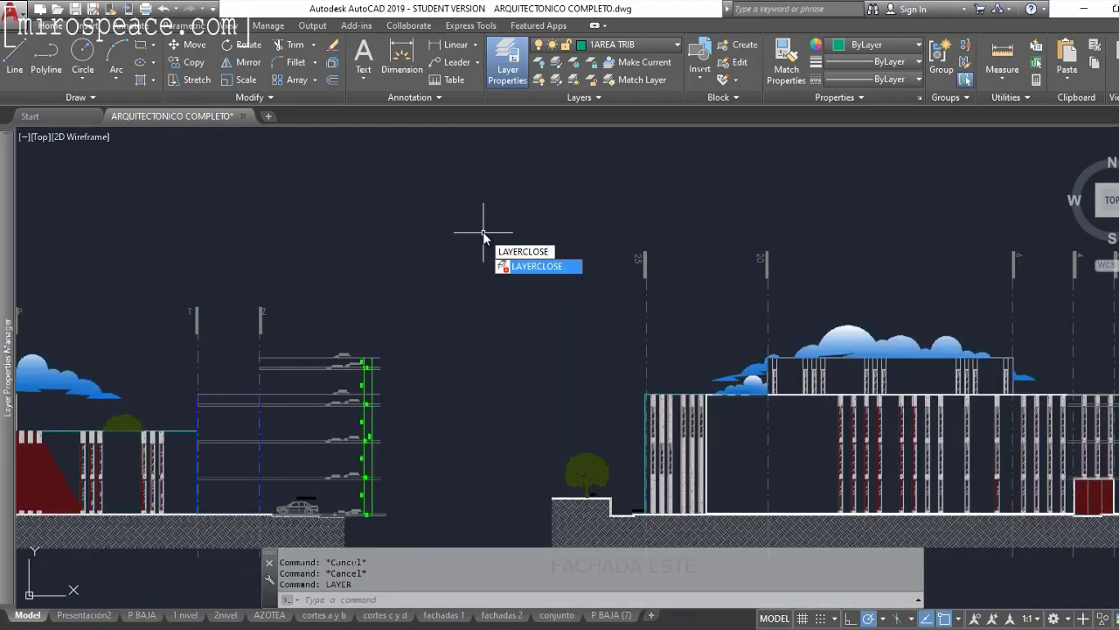
Close the Layer Properties palette with LAYERCLOSE and reopen the drawing without saving
{"action": "key", "text": "Return"}
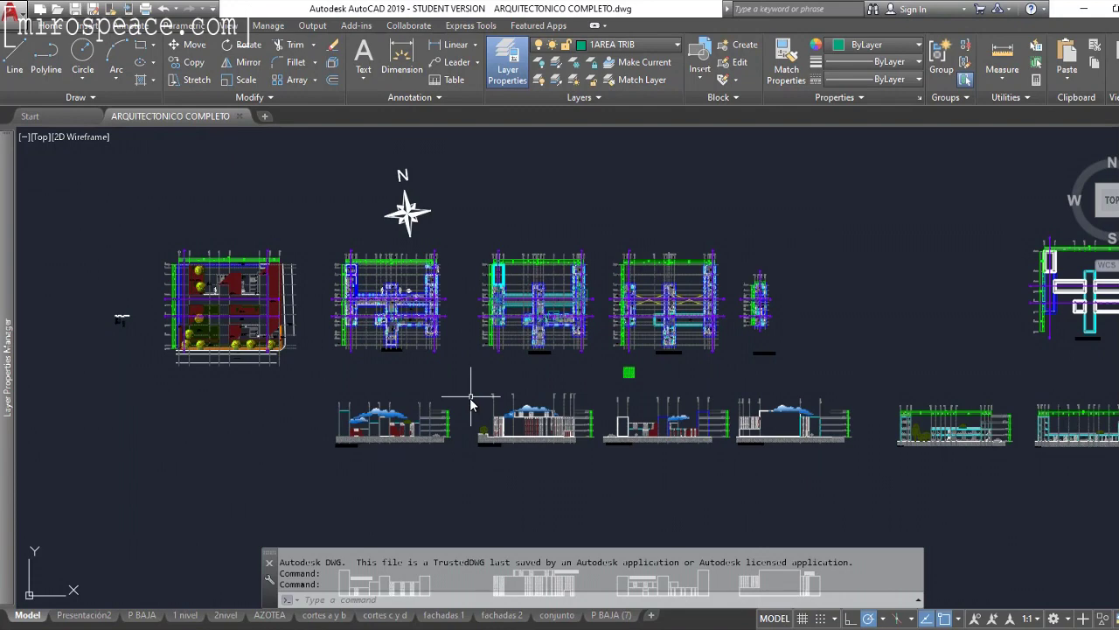
{"action": "type", "text": "LAY"}
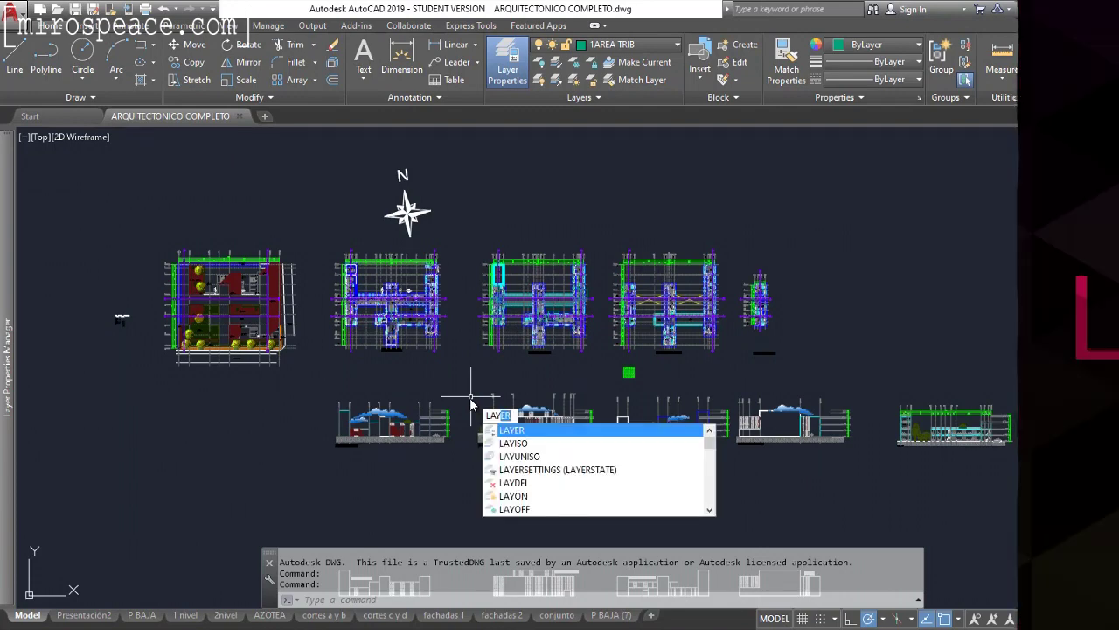
{"action": "type", "text": "FR"}
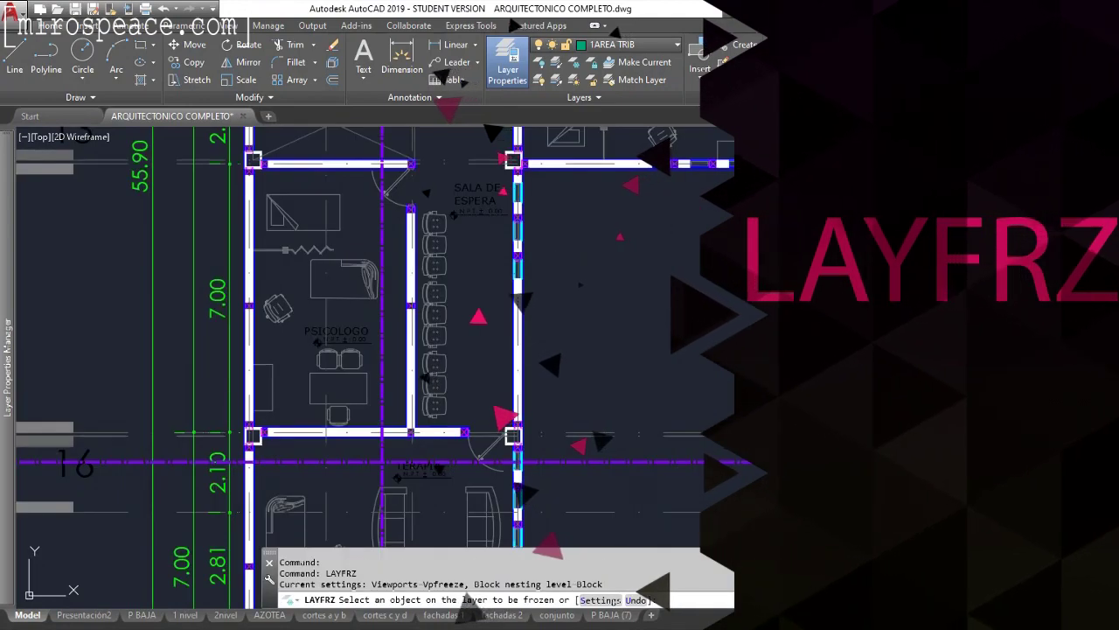
Freeze the 'lineas ejes columnas' and 'lineas ejes' layers with LAYFRZ by picking axis lines
{"action": "scroll", "coordinate": [729, 376], "scroll_direction": "down", "scroll_amount": 4}
{"action": "left_click", "coordinate": [704, 408]}
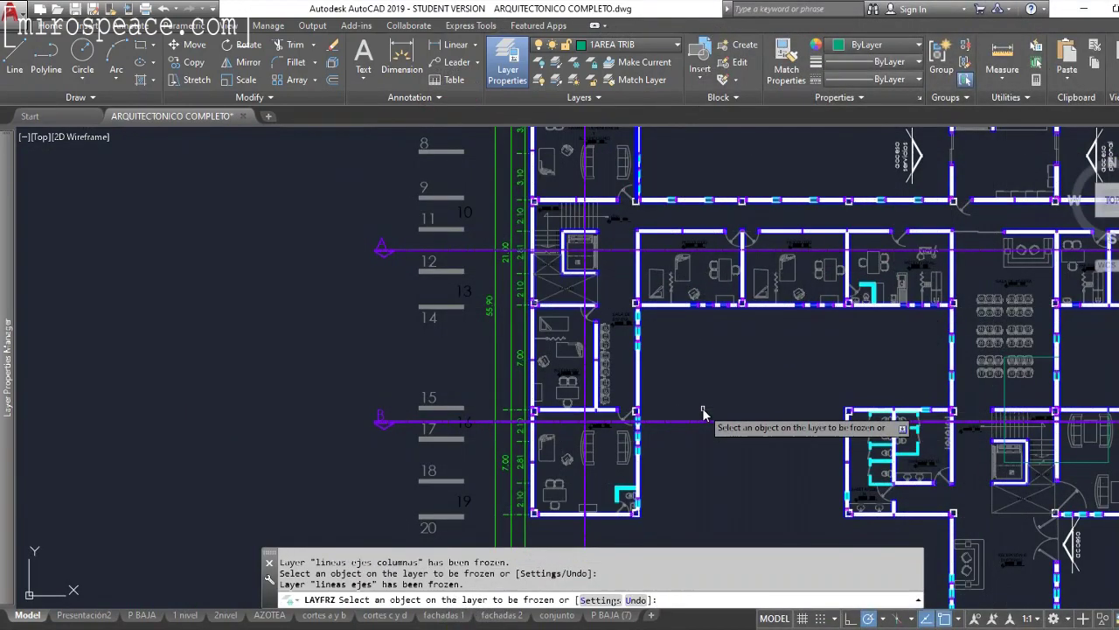
{"action": "scroll", "coordinate": [706, 398], "scroll_direction": "down", "scroll_amount": 5}
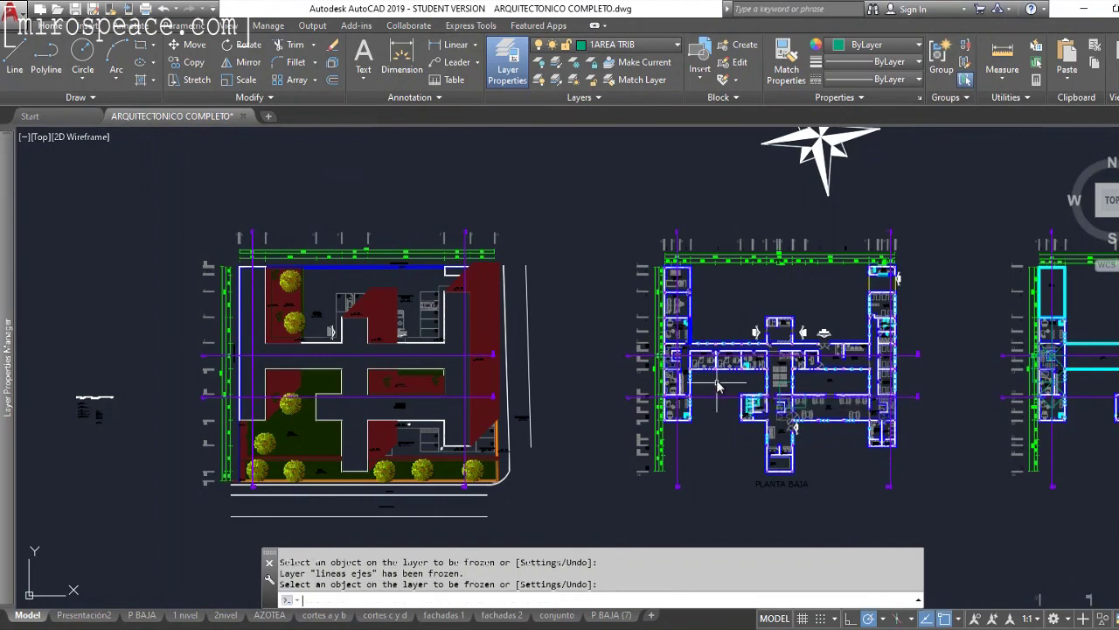
{"action": "key", "text": "Return"}
{"action": "scroll", "coordinate": [190, 382], "scroll_direction": "down", "scroll_amount": 5}
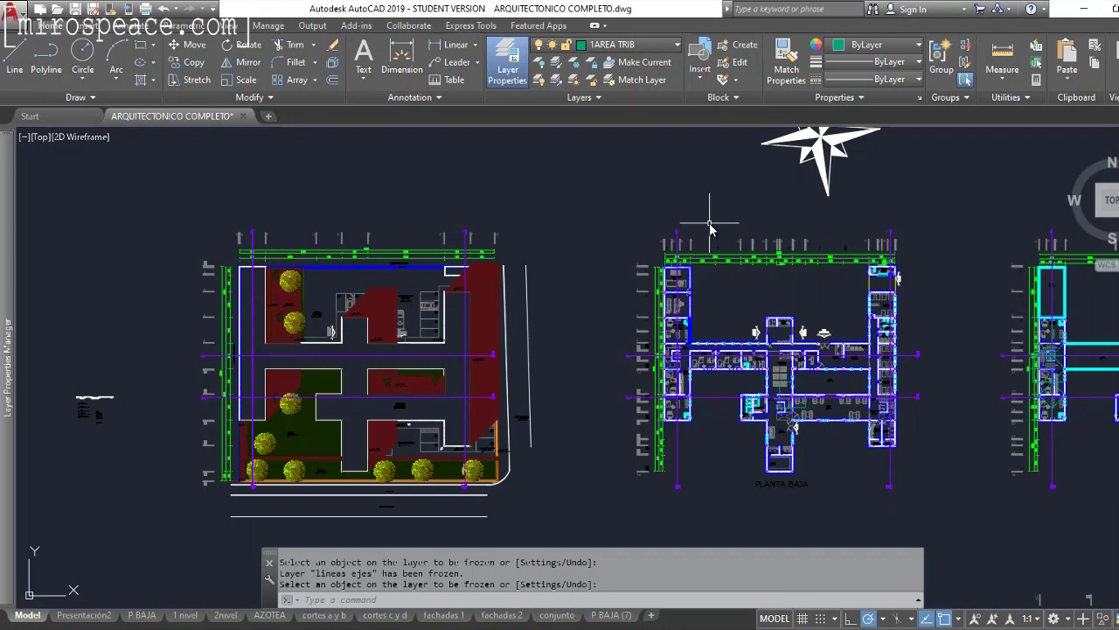
Thaw all frozen layers with LAYTHW and select the cotas layer in the list
{"action": "type", "text": "l"}
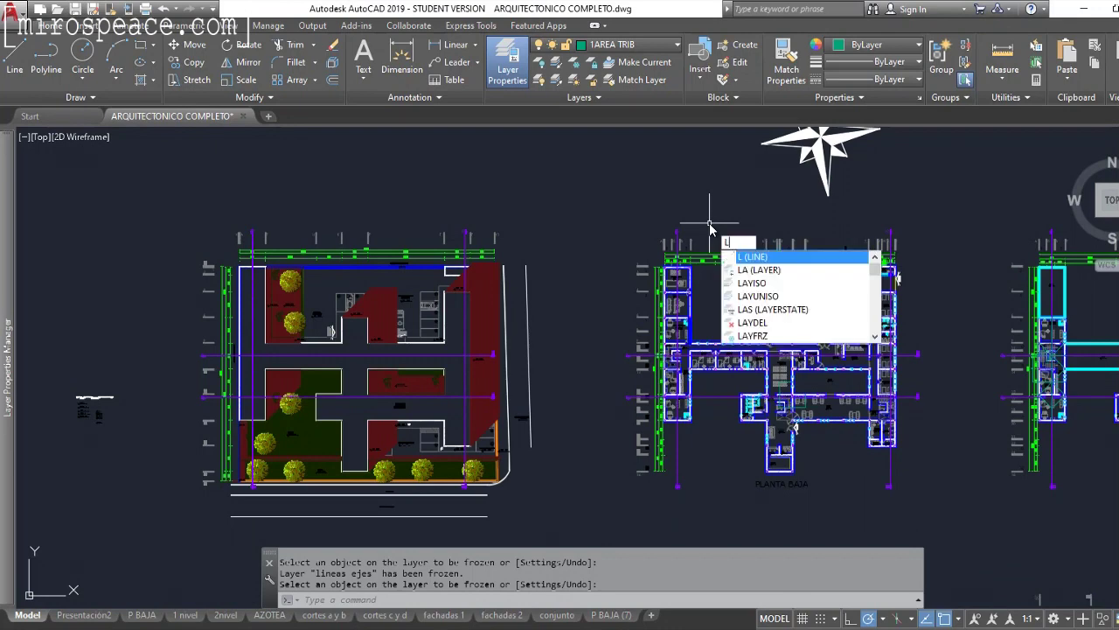
{"action": "type", "text": "y"}
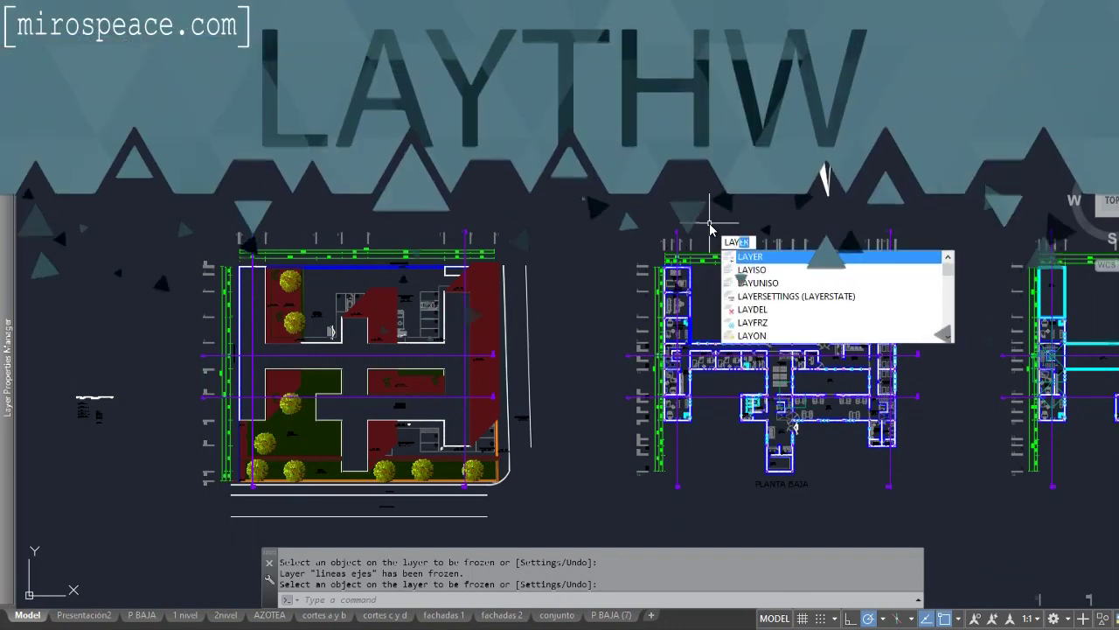
{"action": "type", "text": "th"}
{"action": "key", "text": "Return"}
{"action": "scroll", "coordinate": [612, 267], "scroll_direction": "up", "scroll_amount": 2}
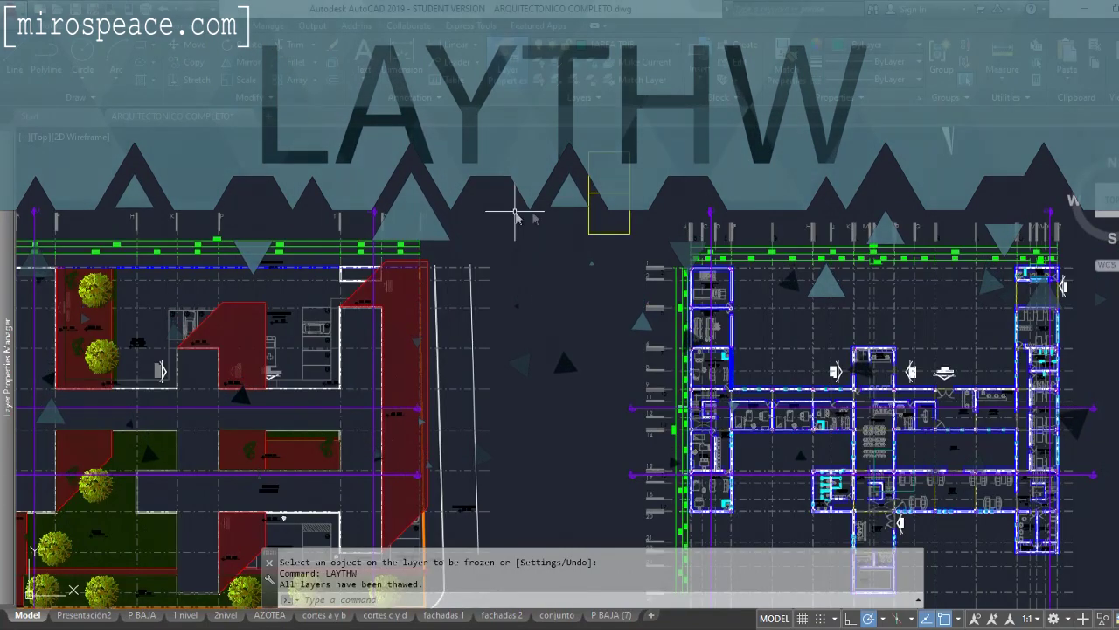
{"action": "scroll", "coordinate": [543, 210], "scroll_direction": "up", "scroll_amount": 2}
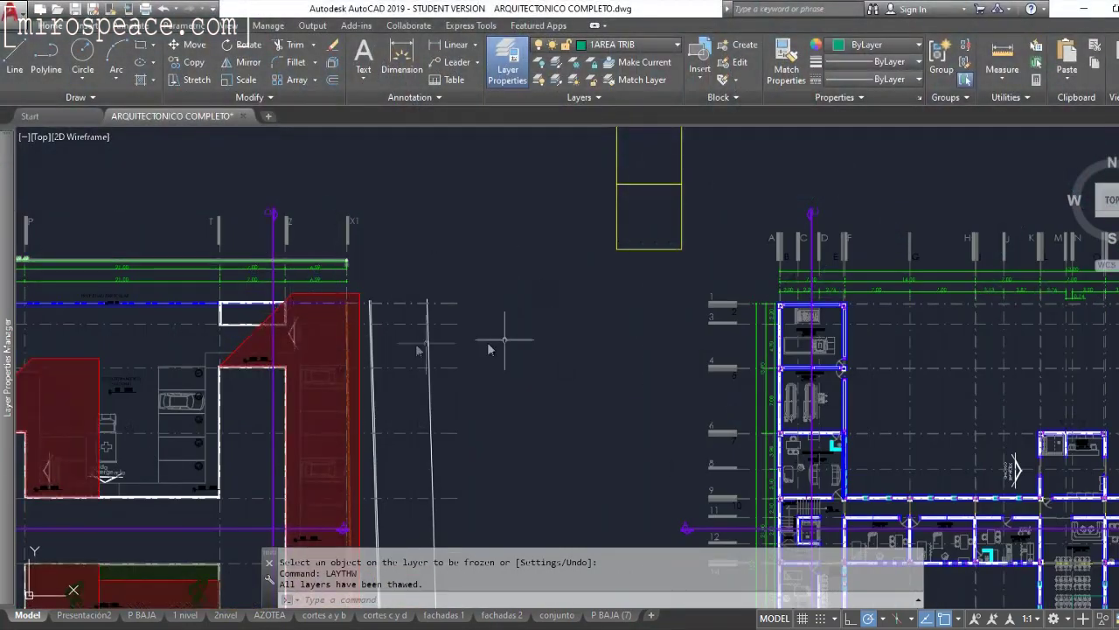
{"action": "scroll", "coordinate": [432, 330], "scroll_direction": "down", "scroll_amount": 5}
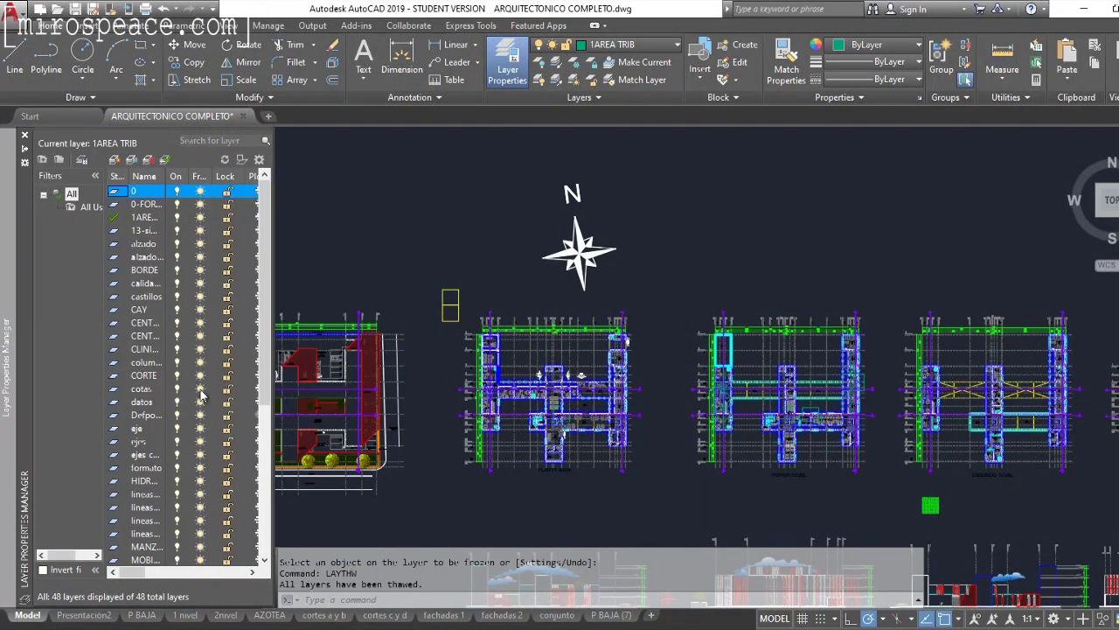
{"action": "left_click", "coordinate": [226, 390]}
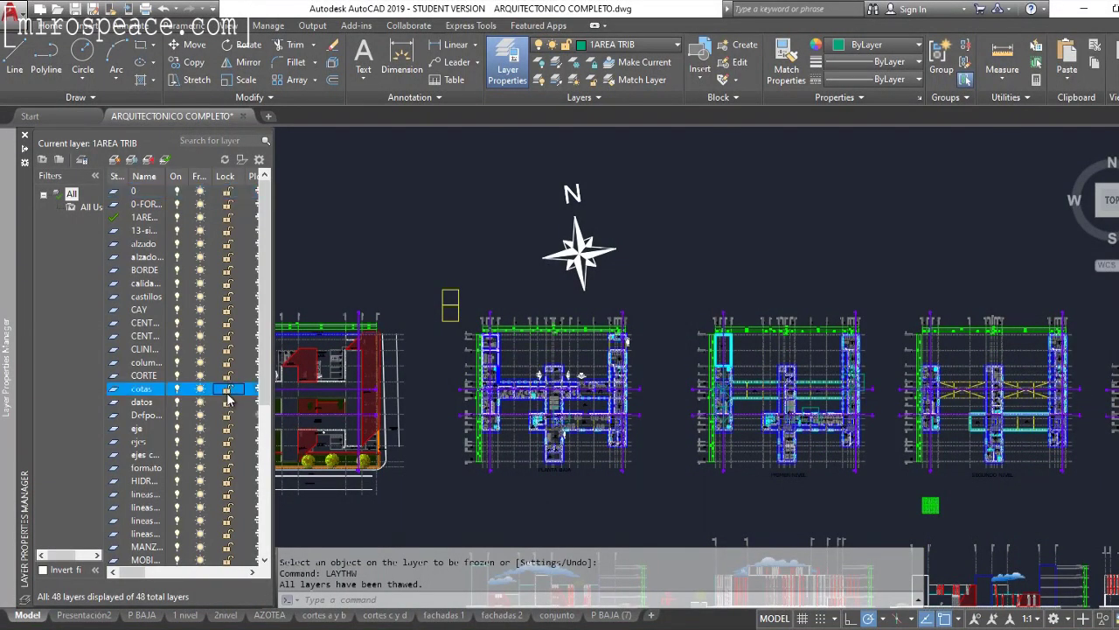
{"action": "left_click", "coordinate": [533, 305]}
{"action": "scroll", "coordinate": [533, 305], "scroll_direction": "up", "scroll_amount": 10}
{"action": "type", "text": "LAYU"}
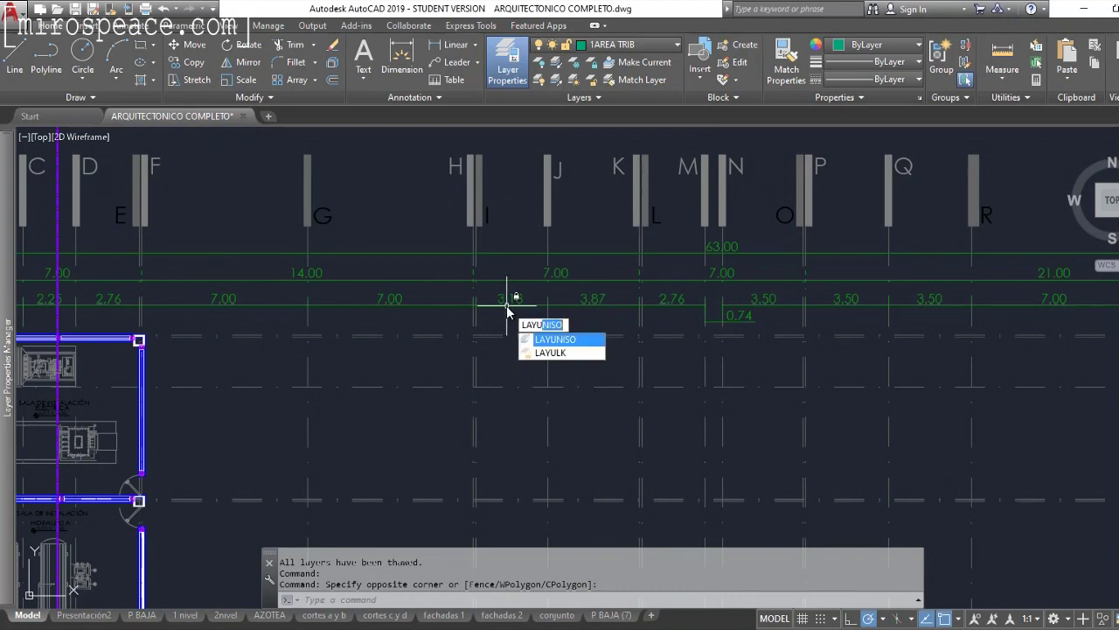
Unlock the cotas layer with LAYULK by picking one of its dimensions
{"action": "type", "text": "yulk"}
{"action": "key", "text": "Return"}
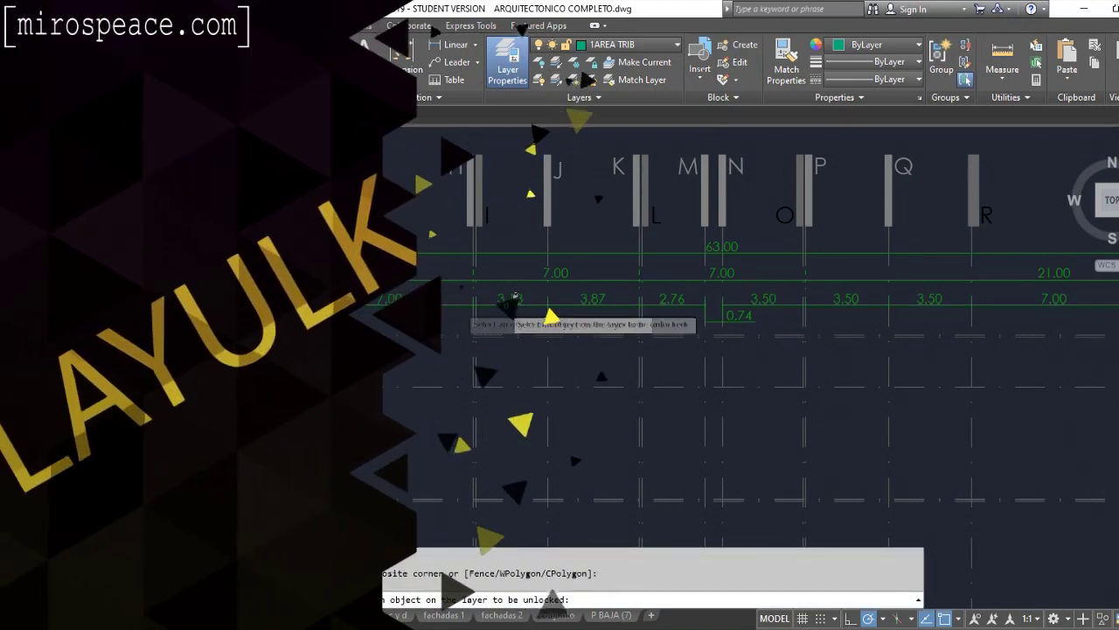
{"action": "left_click", "coordinate": [431, 306]}
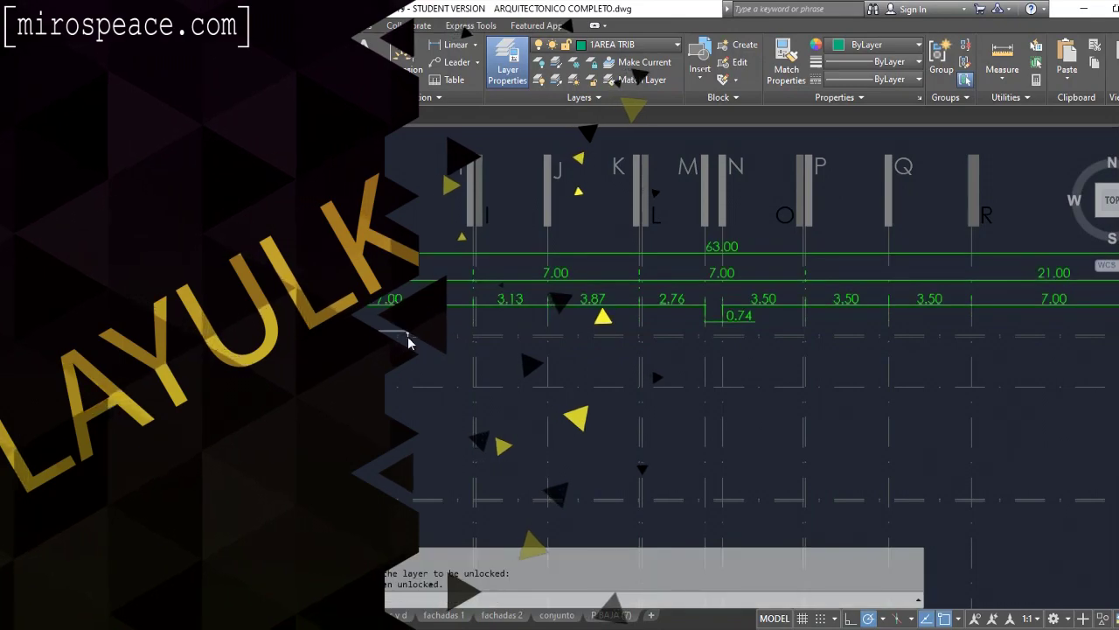
{"action": "scroll", "coordinate": [400, 280], "scroll_direction": "down", "scroll_amount": 5}
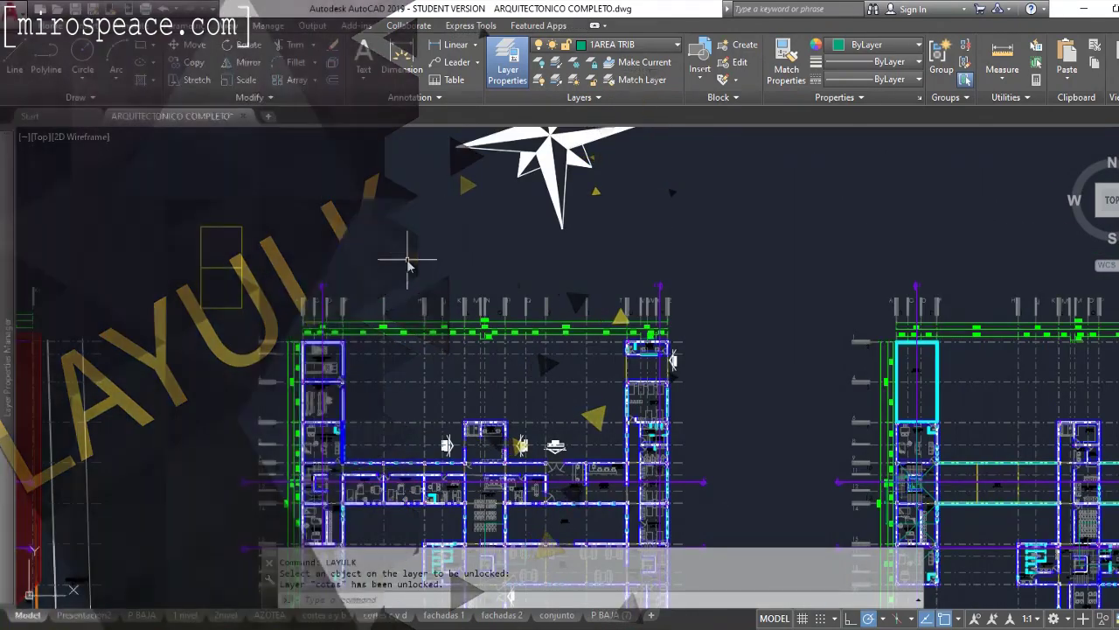
Move two grid lines onto the cotas layer with LAYMCH, using a dimension as destination
{"action": "type", "text": "laym"}
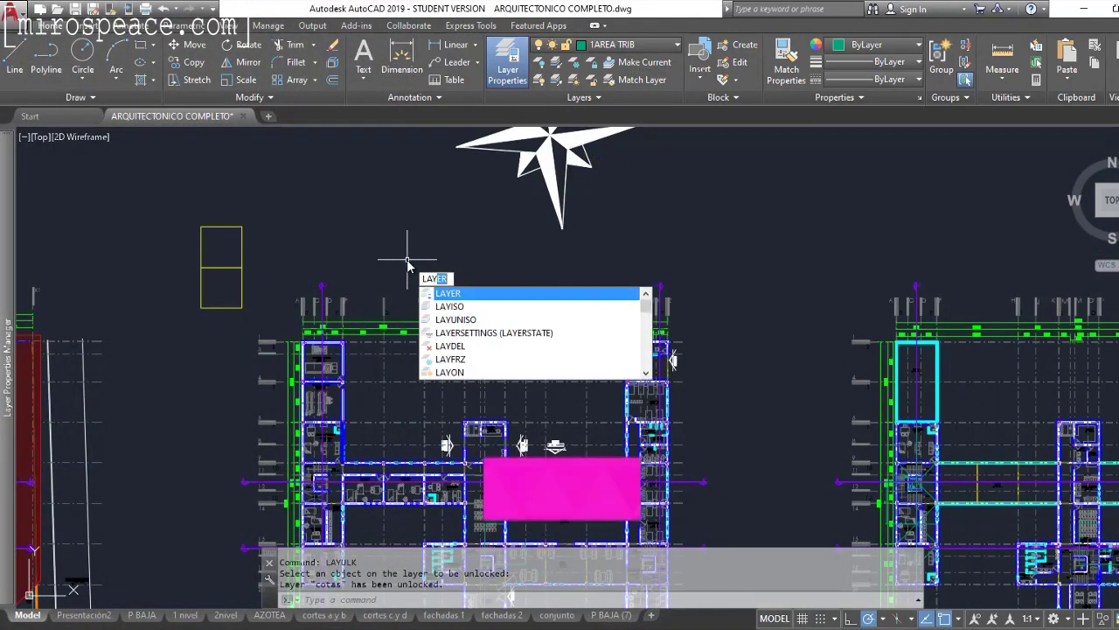
{"action": "type", "text": "ch"}
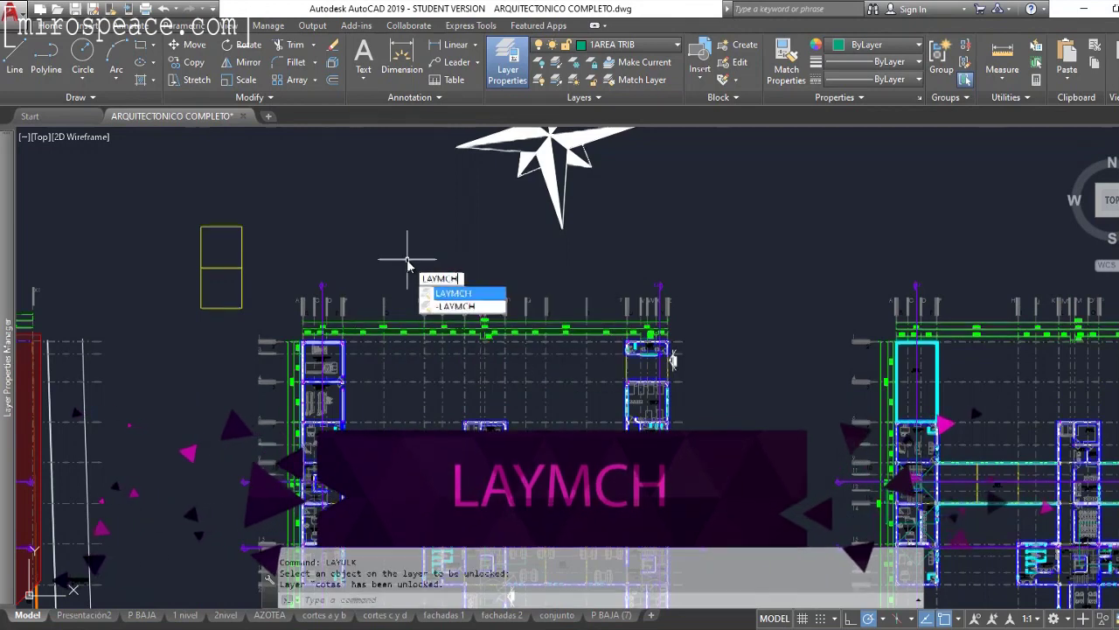
{"action": "key", "text": "Return"}
{"action": "left_click", "coordinate": [726, 411]}
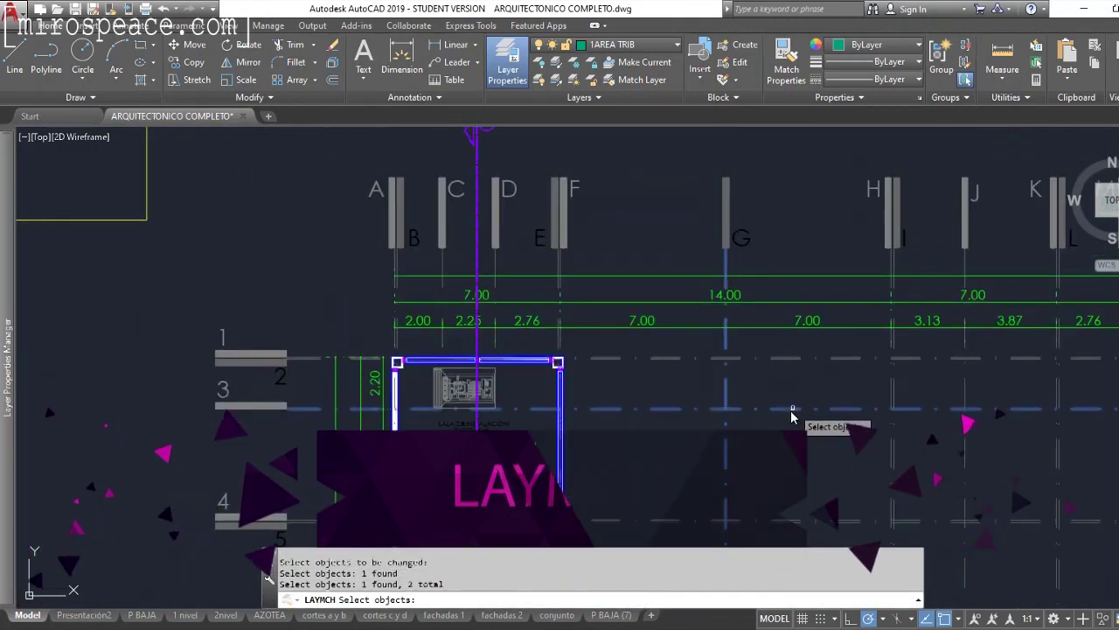
{"action": "left_click", "coordinate": [759, 409]}
{"action": "key", "text": "Return"}
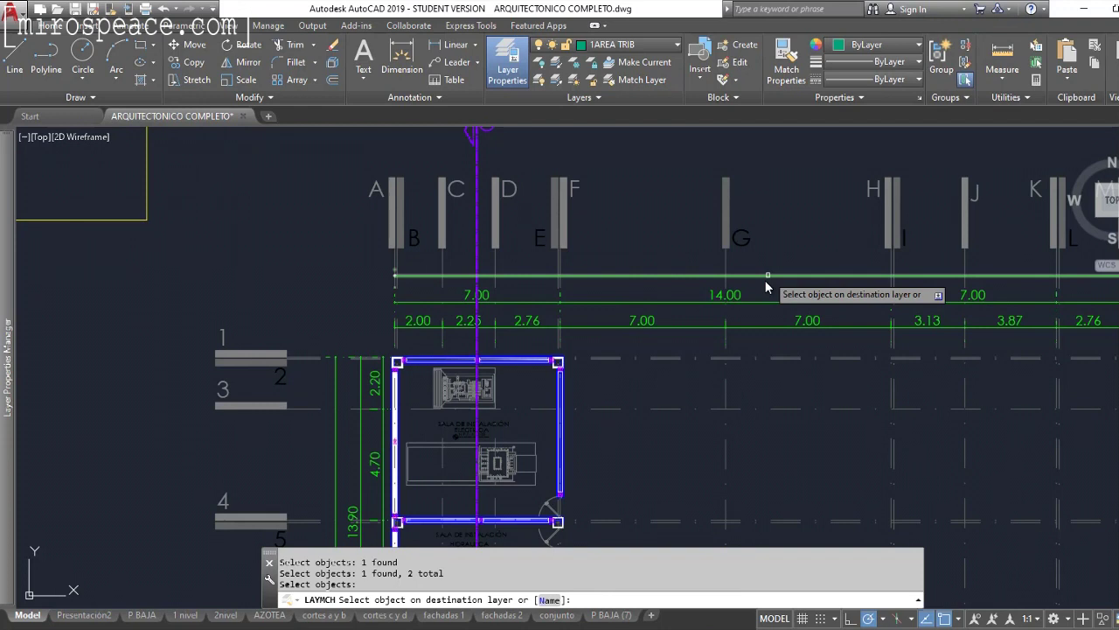
{"action": "left_click", "coordinate": [766, 277]}
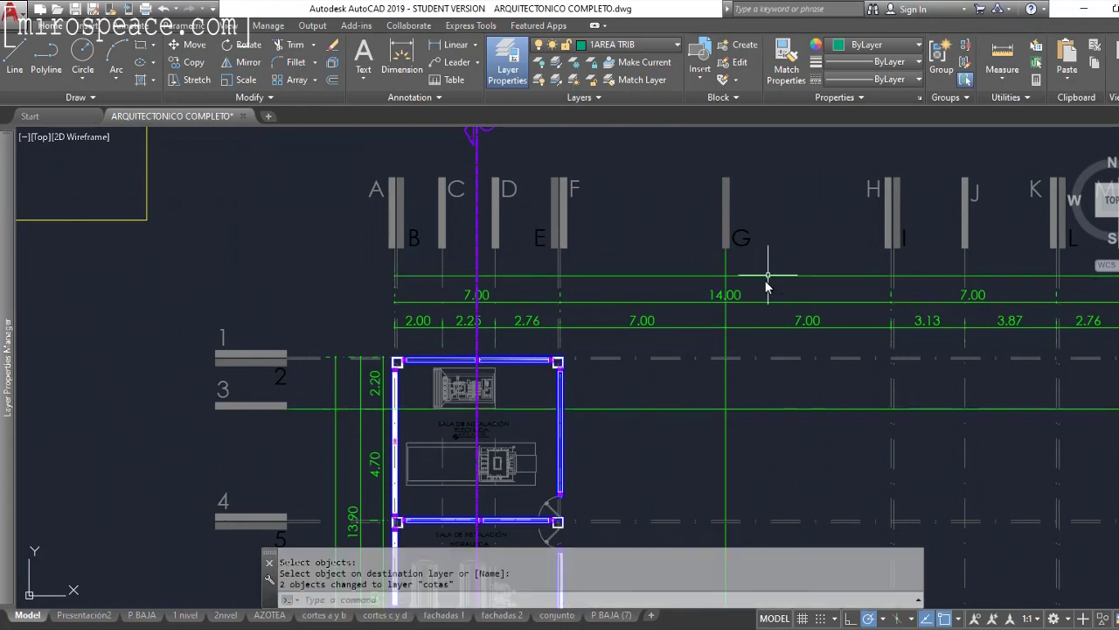
Check that the reassigned grid line and grid line G show their new layer
{"action": "left_click", "coordinate": [744, 409]}
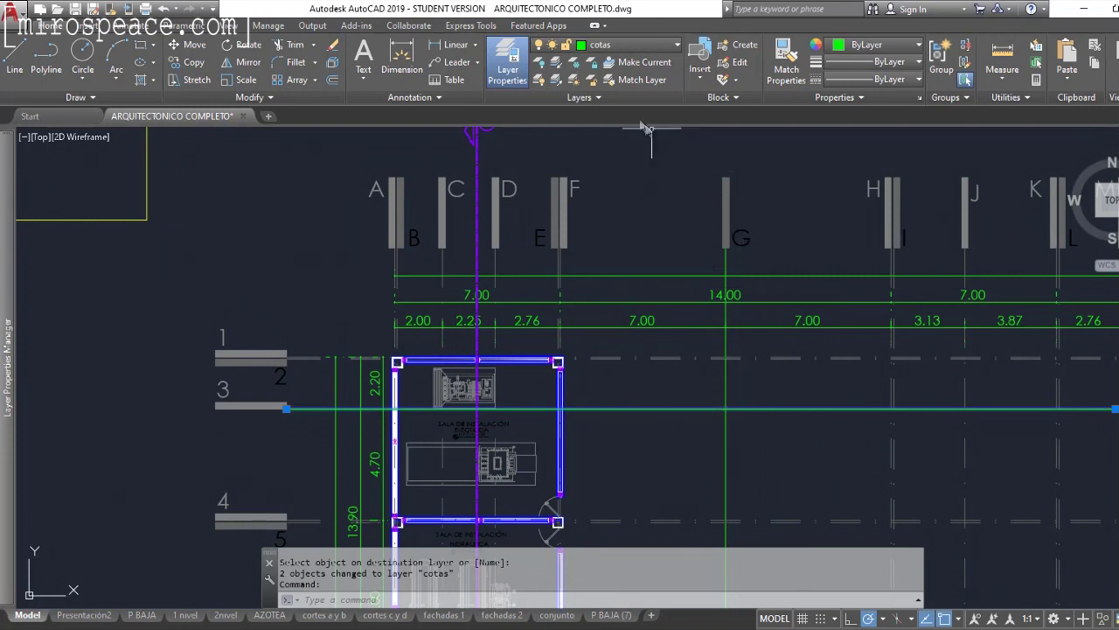
{"action": "key", "text": "Escape"}
{"action": "left_click", "coordinate": [725, 374]}
{"action": "key", "text": "Escape"}
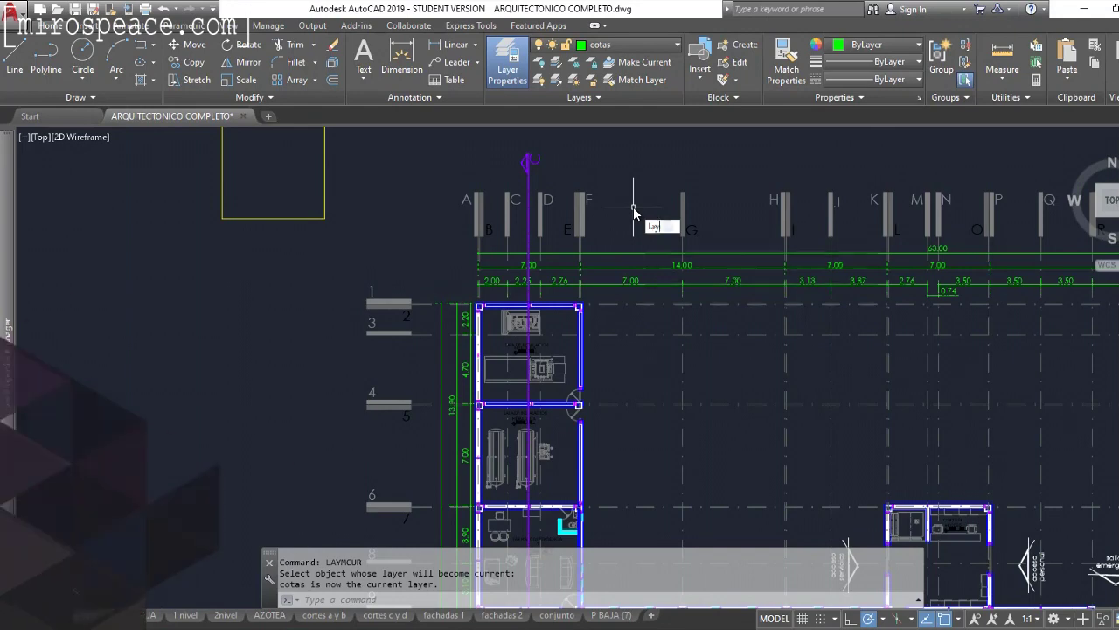
Make 'lineas ejes columnas' current with LAYMCUR by picking a column grid line
{"action": "type", "text": "ymcur"}
{"action": "key", "text": "Return"}
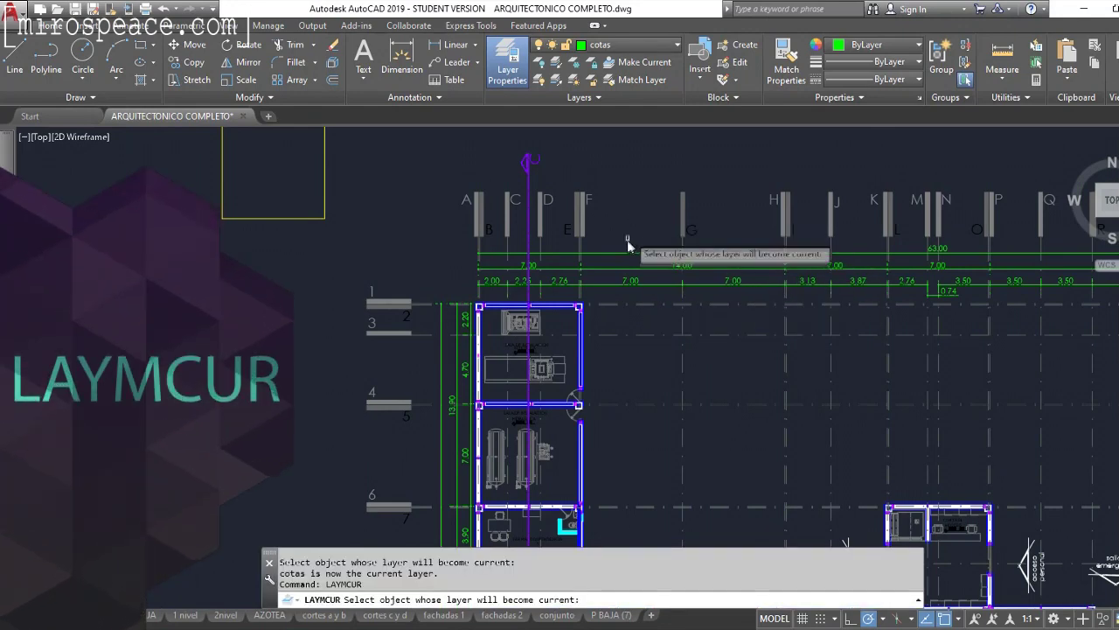
{"action": "scroll", "coordinate": [648, 367], "scroll_direction": "down", "scroll_amount": 3}
{"action": "left_click", "coordinate": [673, 376]}
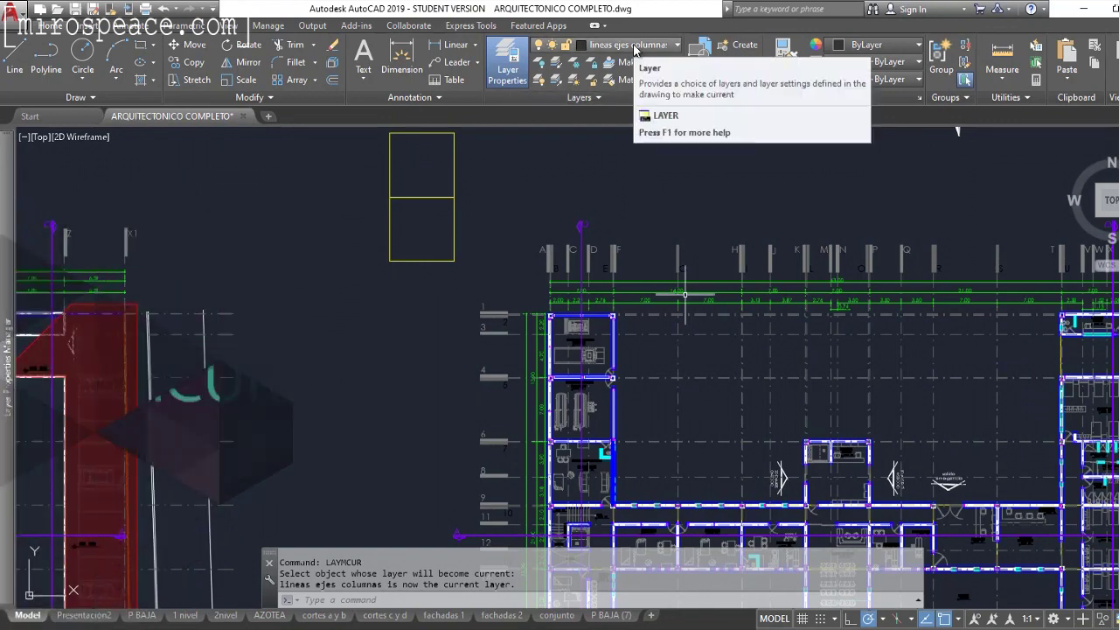
{"action": "scroll", "coordinate": [819, 385], "scroll_direction": "up", "scroll_amount": 2}
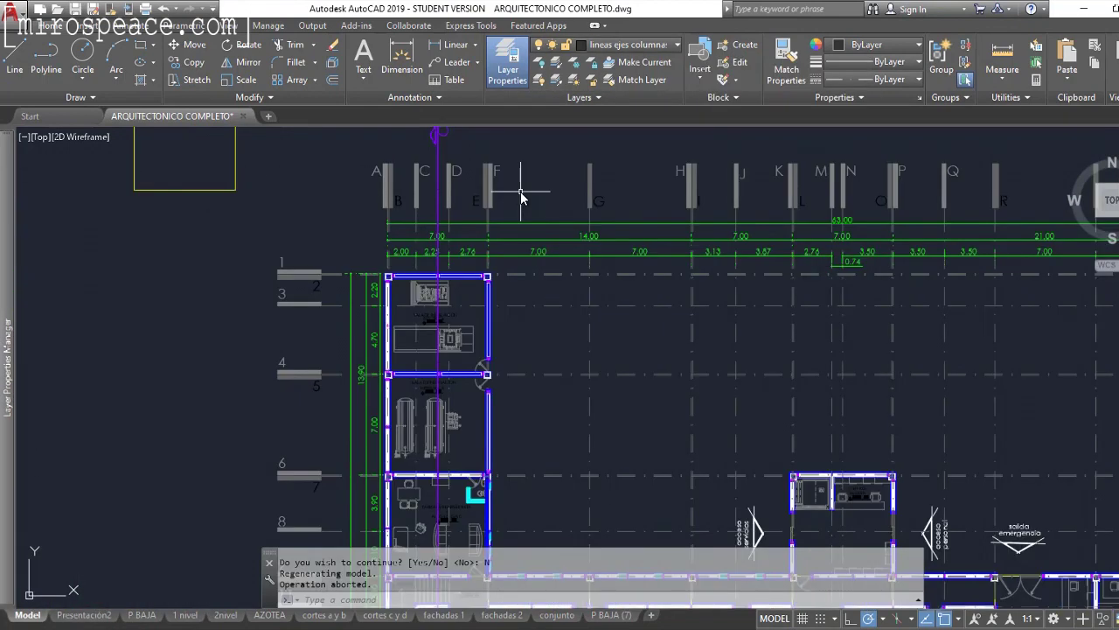
{"action": "key", "text": "Escape"}
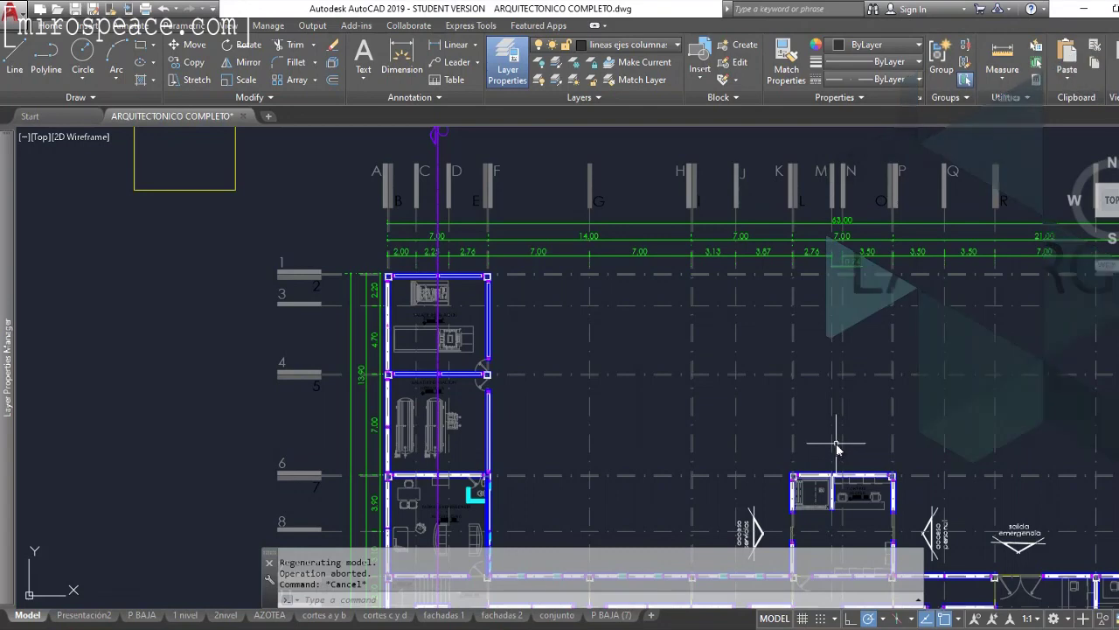
{"action": "scroll", "coordinate": [600, 342], "scroll_direction": "up", "scroll_amount": 2}
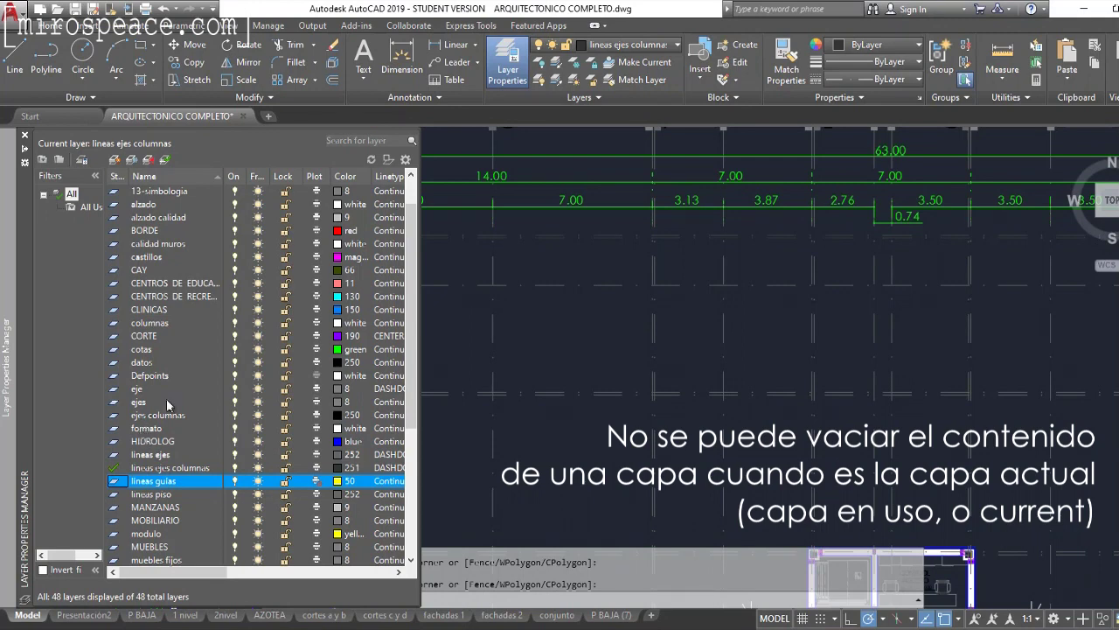
Make PUERTAS current, then set LAYMRG to merge both axis layers into cotas
{"action": "left_click", "coordinate": [613, 44]}
{"action": "left_click", "coordinate": [602, 424]}
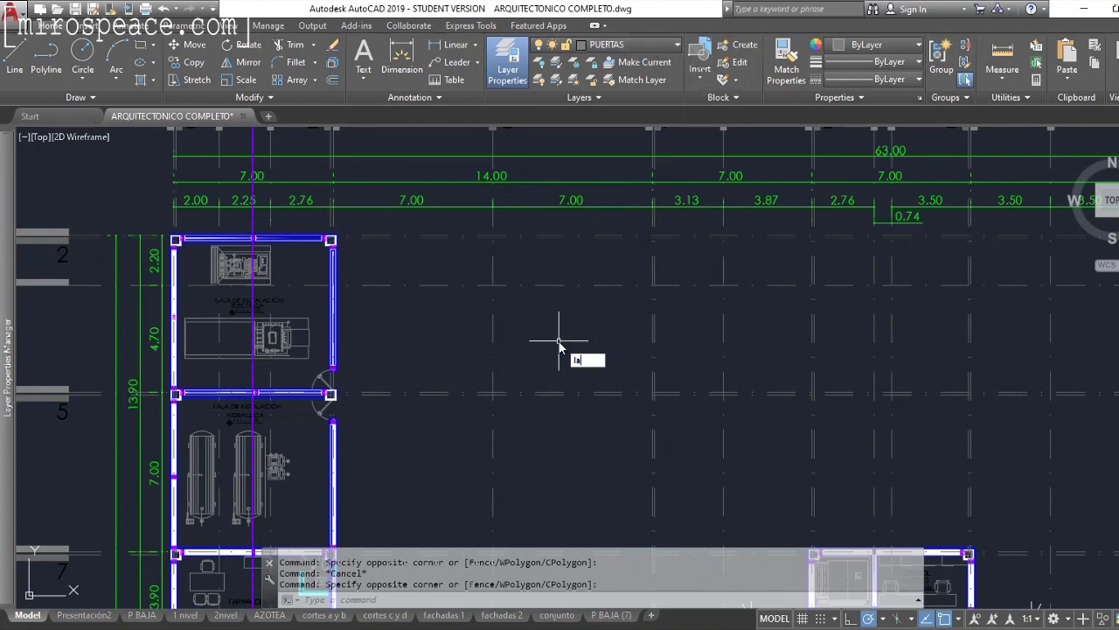
{"action": "type", "text": "LAYMRG"}
{"action": "key", "text": "Return"}
{"action": "left_click", "coordinate": [491, 328]}
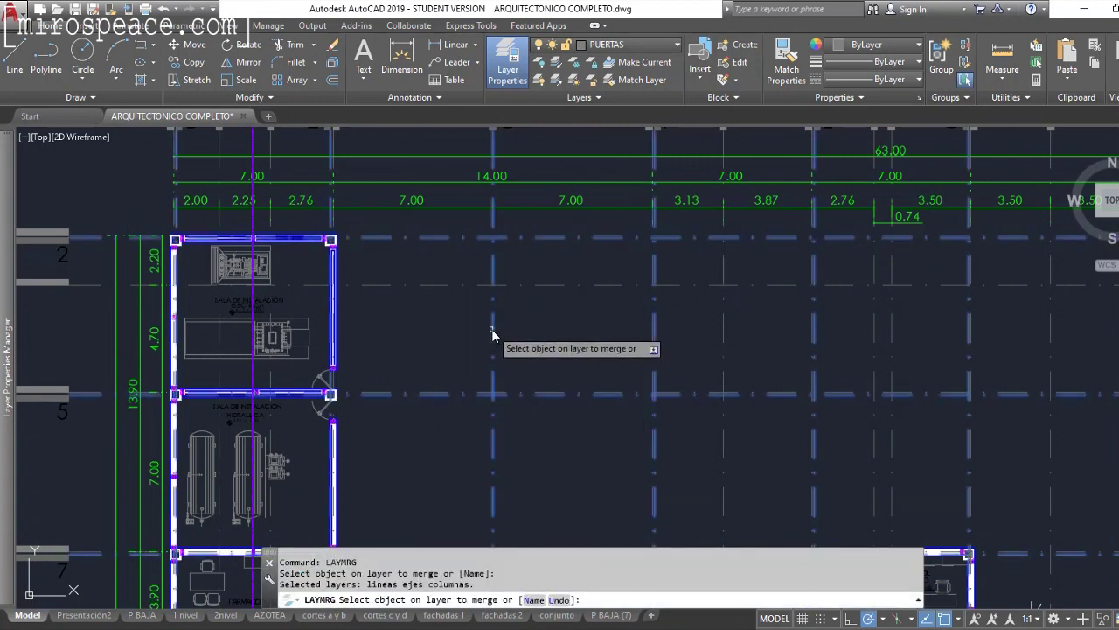
{"action": "scroll", "coordinate": [705, 390], "scroll_direction": "down", "scroll_amount": 2}
{"action": "scroll", "coordinate": [673, 403], "scroll_direction": "down", "scroll_amount": 2}
{"action": "scroll", "coordinate": [654, 376], "scroll_direction": "up", "scroll_amount": 5}
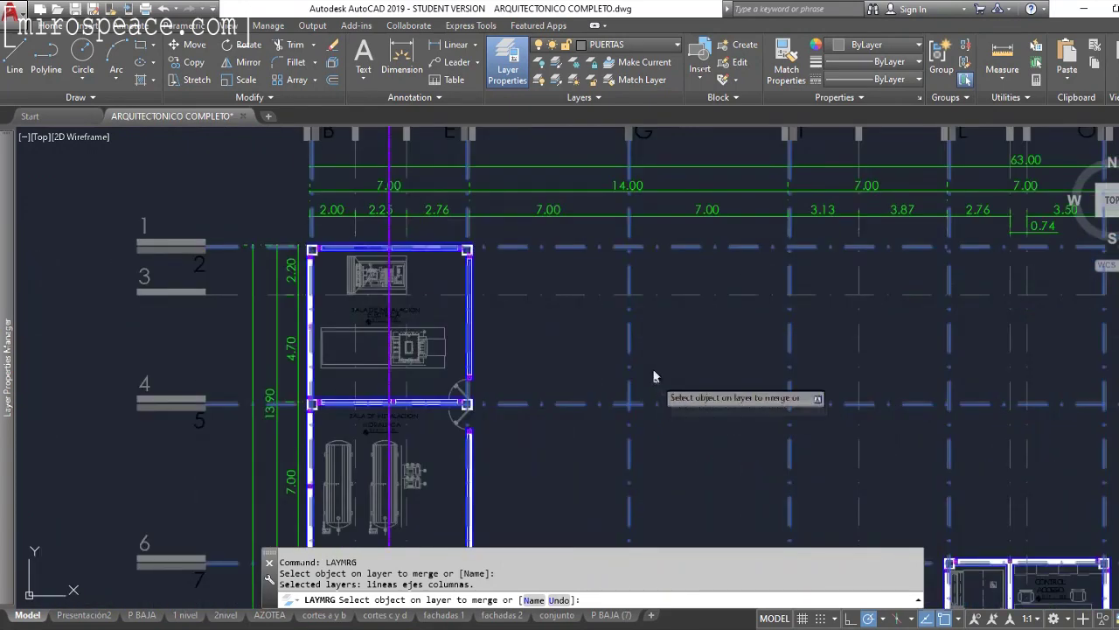
{"action": "left_click", "coordinate": [693, 296]}
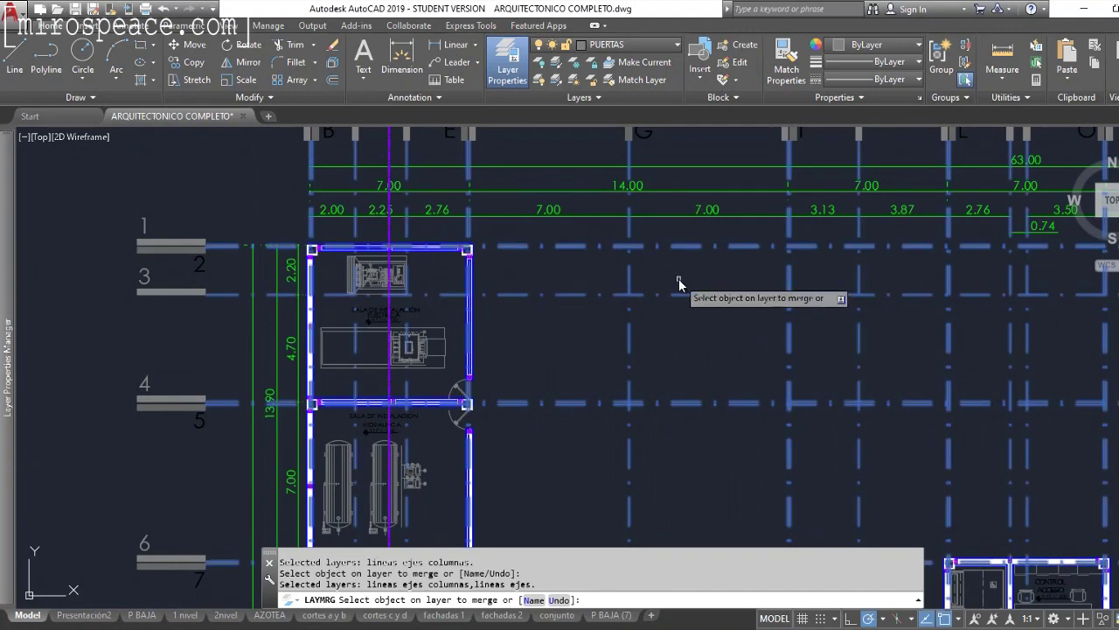
{"action": "key", "text": "Return"}
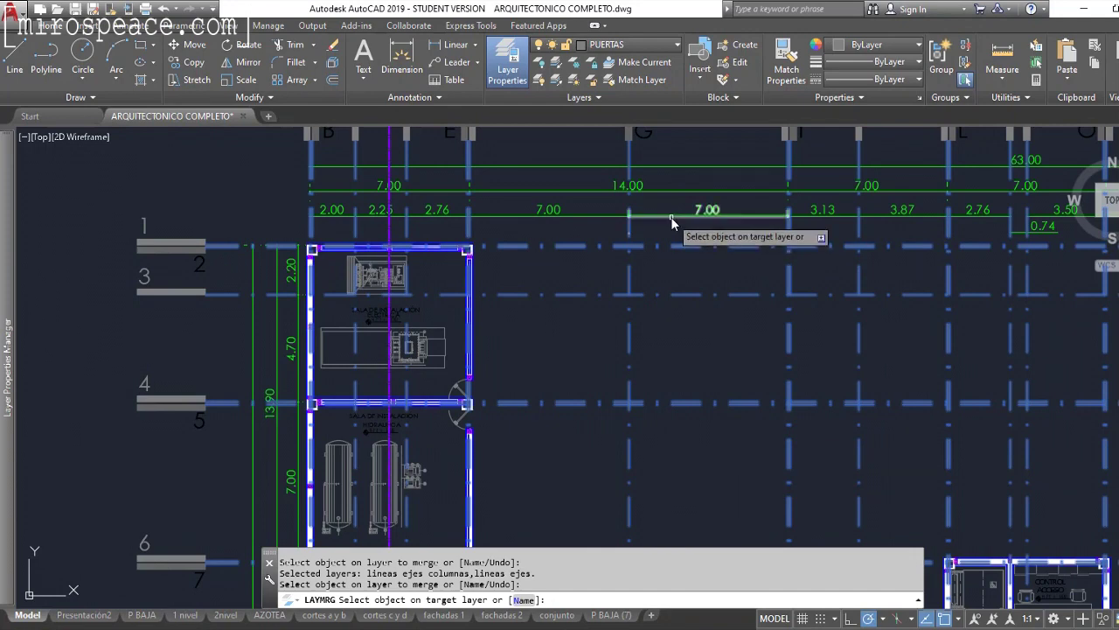
{"action": "left_click", "coordinate": [670, 217]}
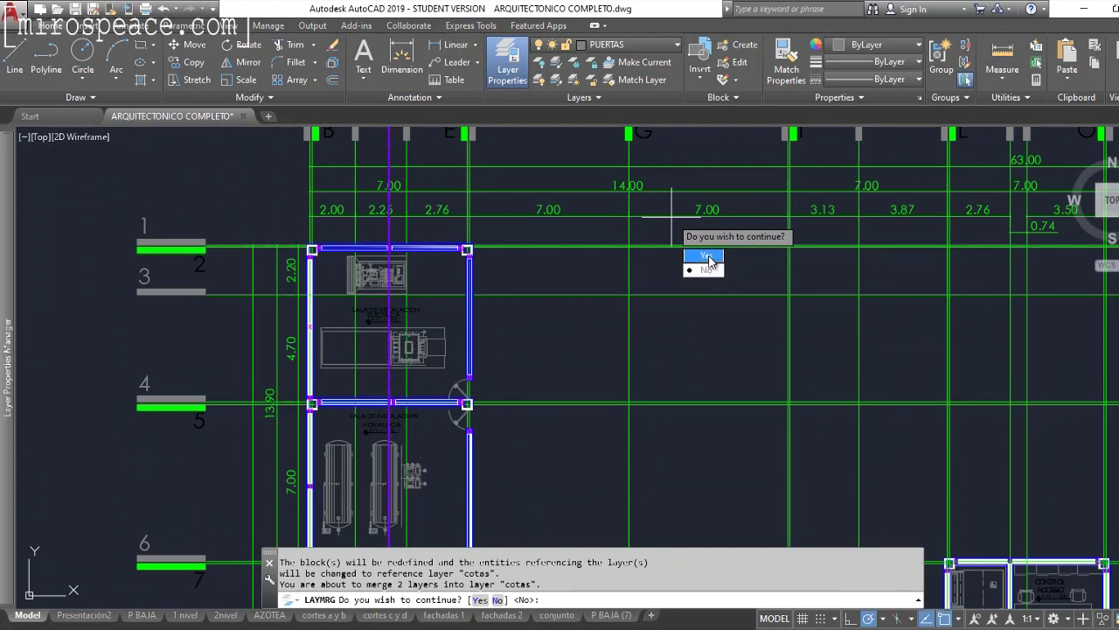
Confirm merging the axis layers into cotas and review the remaining layers, including lineas guias
{"action": "left_click", "coordinate": [709, 256]}
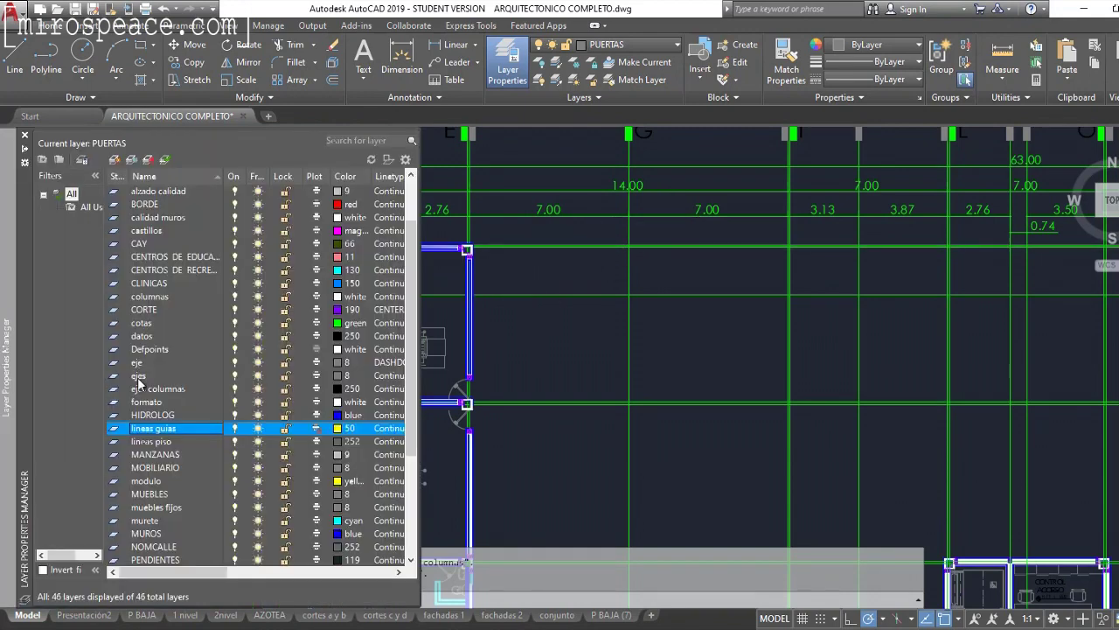
{"action": "left_click", "coordinate": [138, 377]}
{"action": "scroll", "coordinate": [158, 441], "scroll_direction": "down", "scroll_amount": 1}
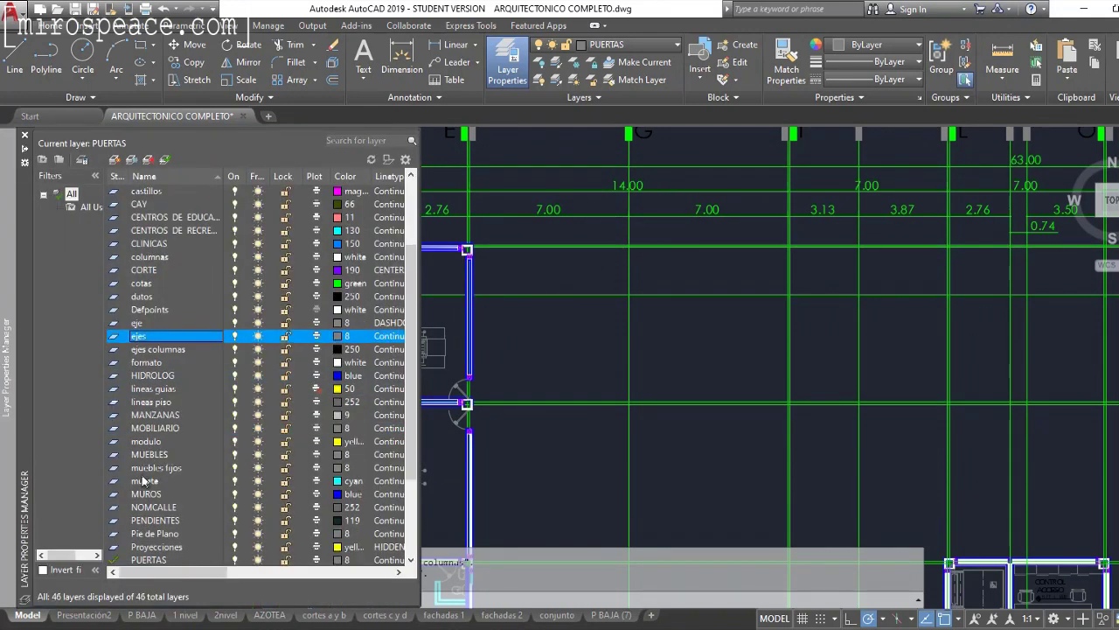
{"action": "left_click", "coordinate": [141, 402]}
{"action": "left_click", "coordinate": [139, 390]}
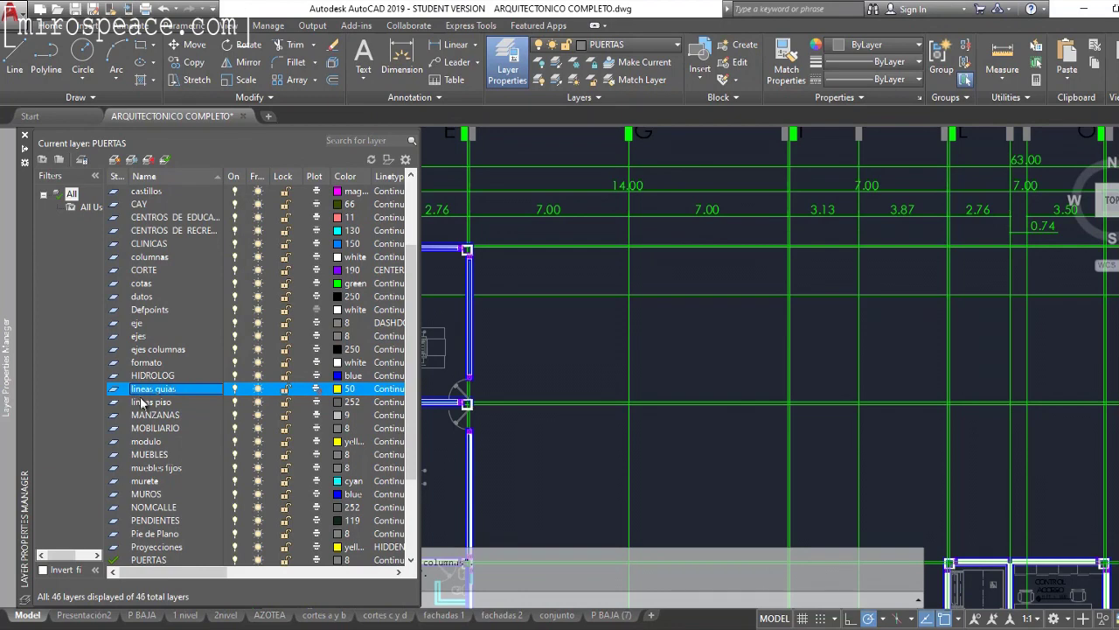
Return to the drawing, undo the merge, and switch to the P BAJA layout
{"action": "left_click", "coordinate": [560, 348]}
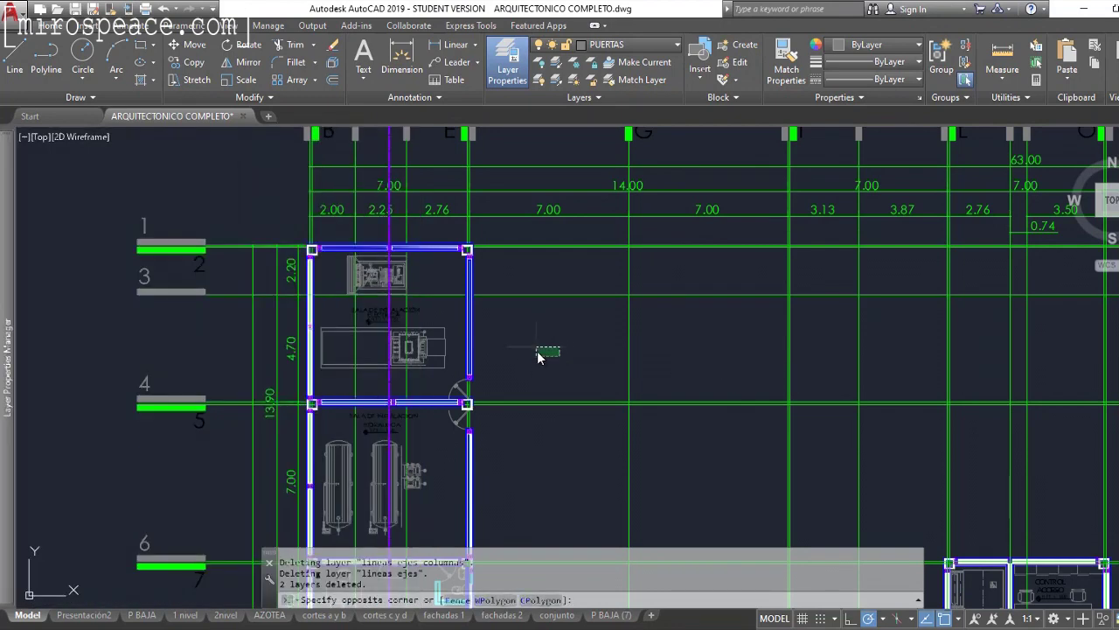
{"action": "left_click", "coordinate": [540, 356]}
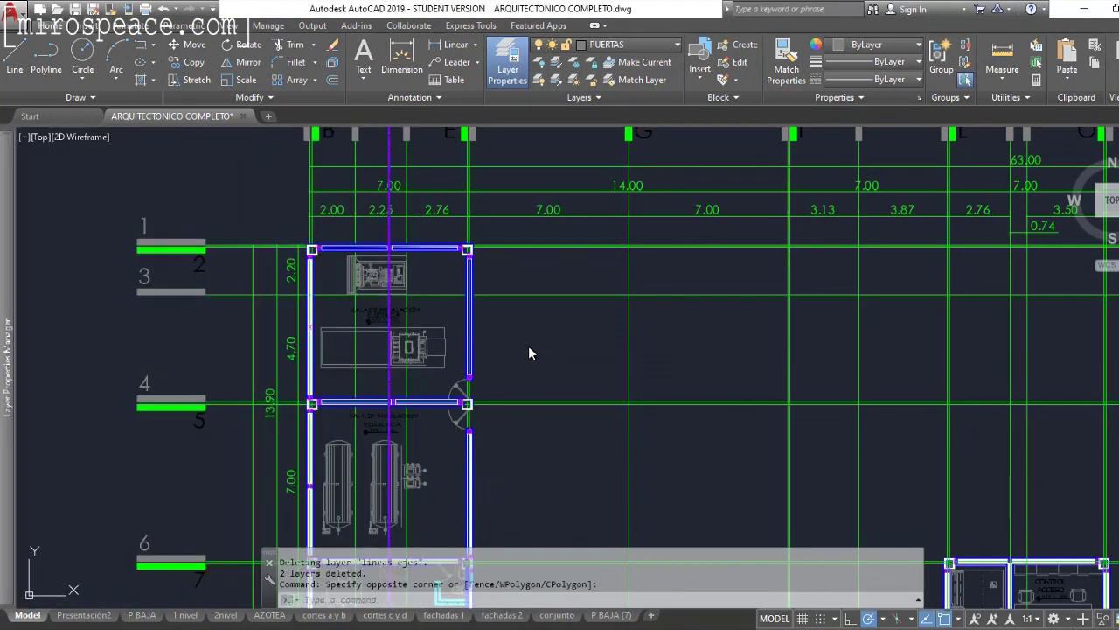
{"action": "key", "text": "ctrl+z"}
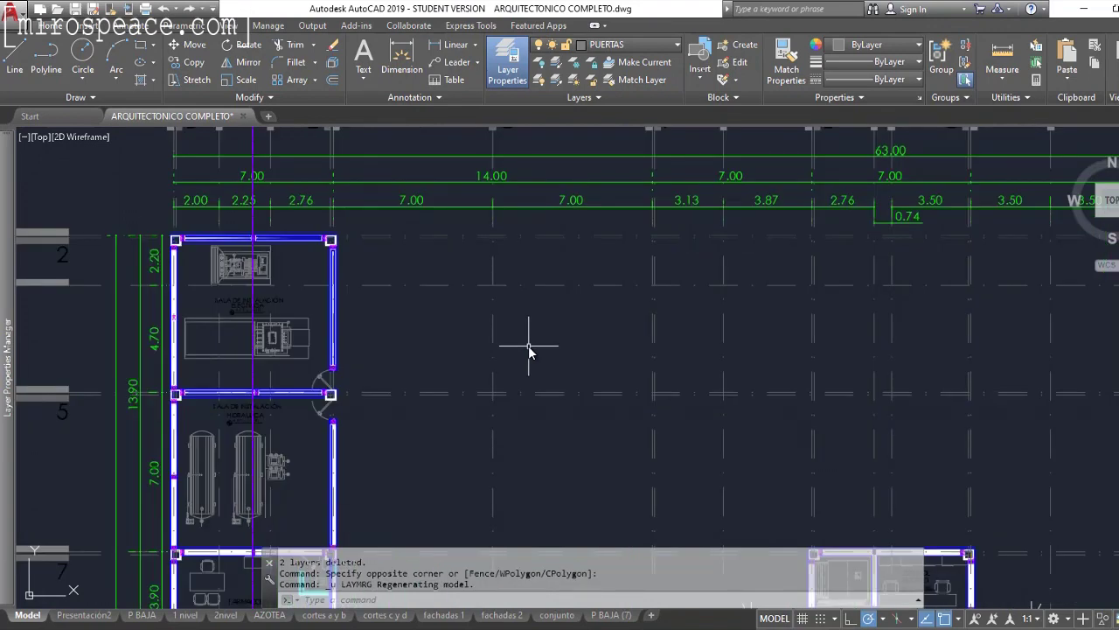
{"action": "key", "text": "ctrl+z"}
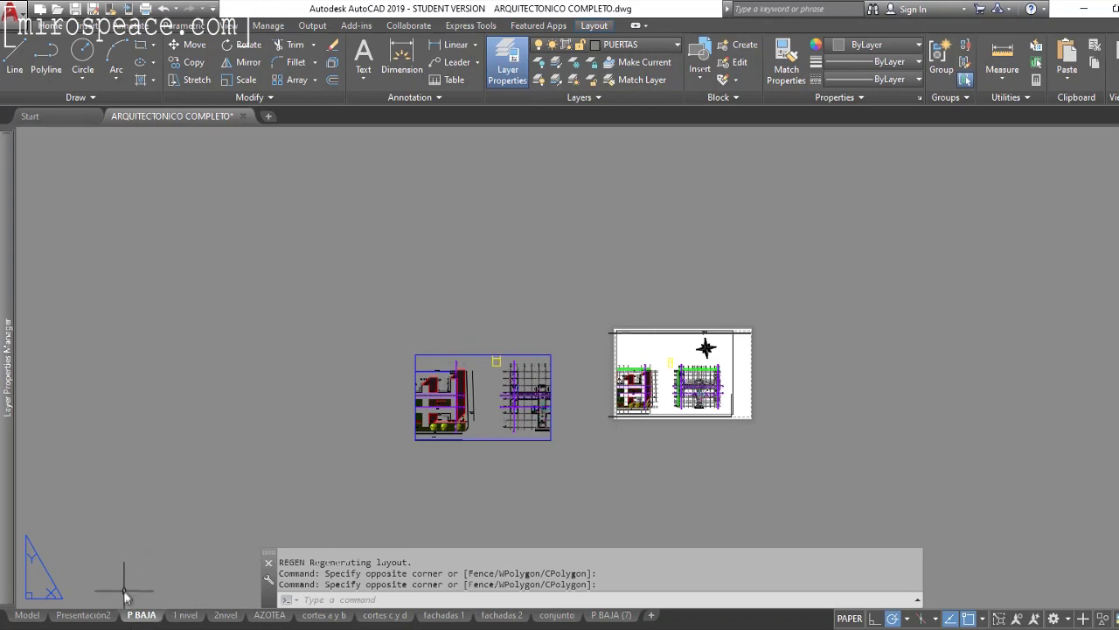
Freeze 'lineas ejes columnas' in all P BAJA viewports except the current one using LAYVPI
{"action": "scroll", "coordinate": [708, 376], "scroll_direction": "up", "scroll_amount": 2}
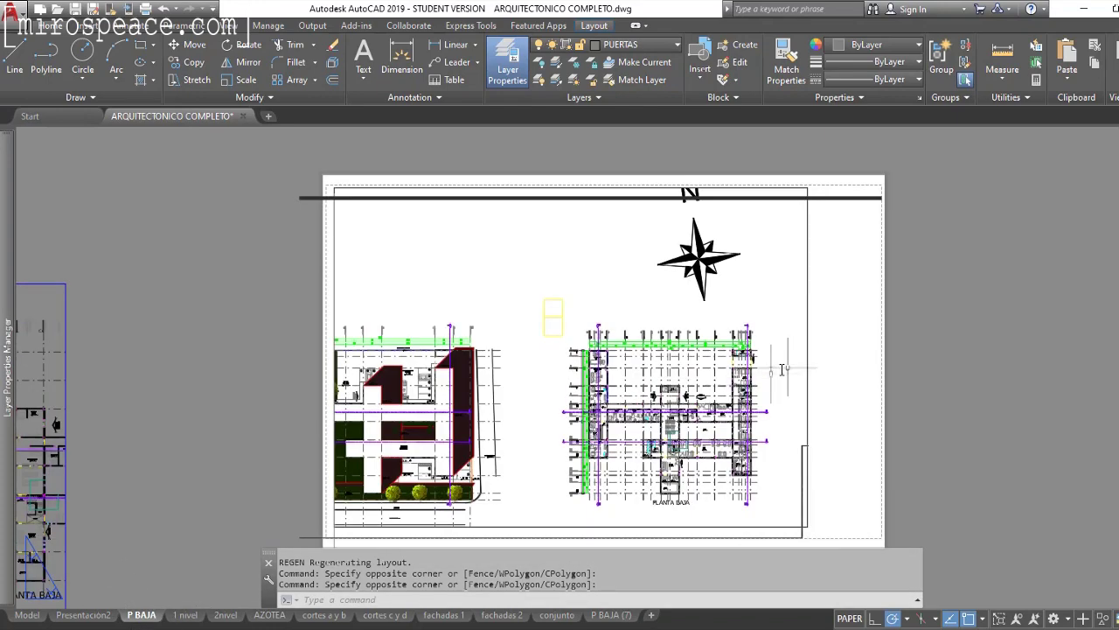
{"action": "scroll", "coordinate": [789, 367], "scroll_direction": "up", "scroll_amount": 2}
{"action": "scroll", "coordinate": [753, 315], "scroll_direction": "down", "scroll_amount": 2}
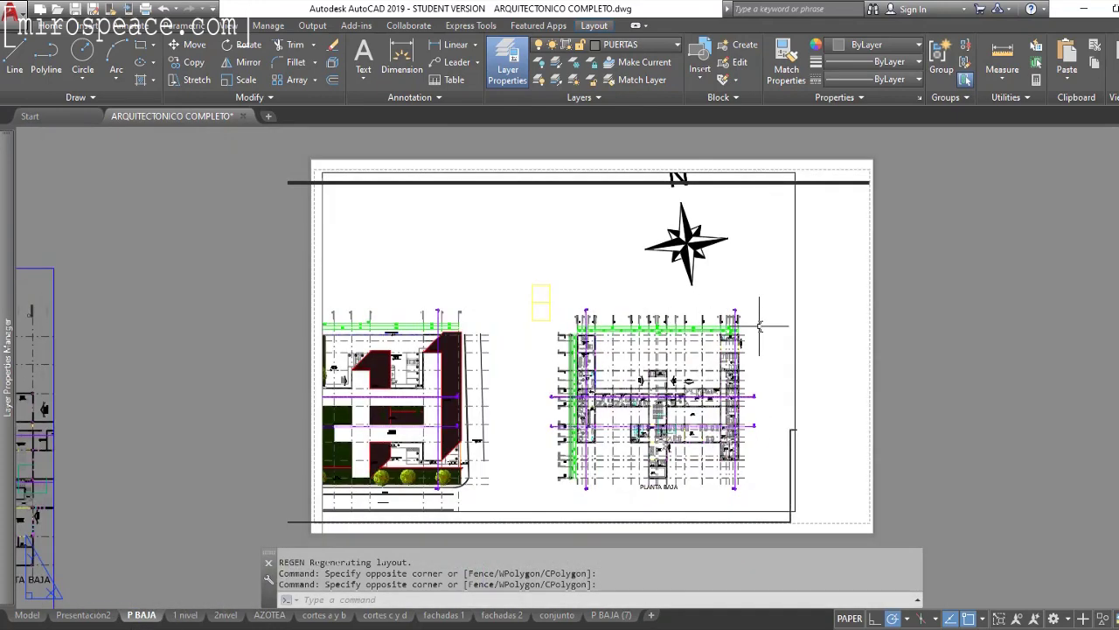
{"action": "type", "text": "layv"}
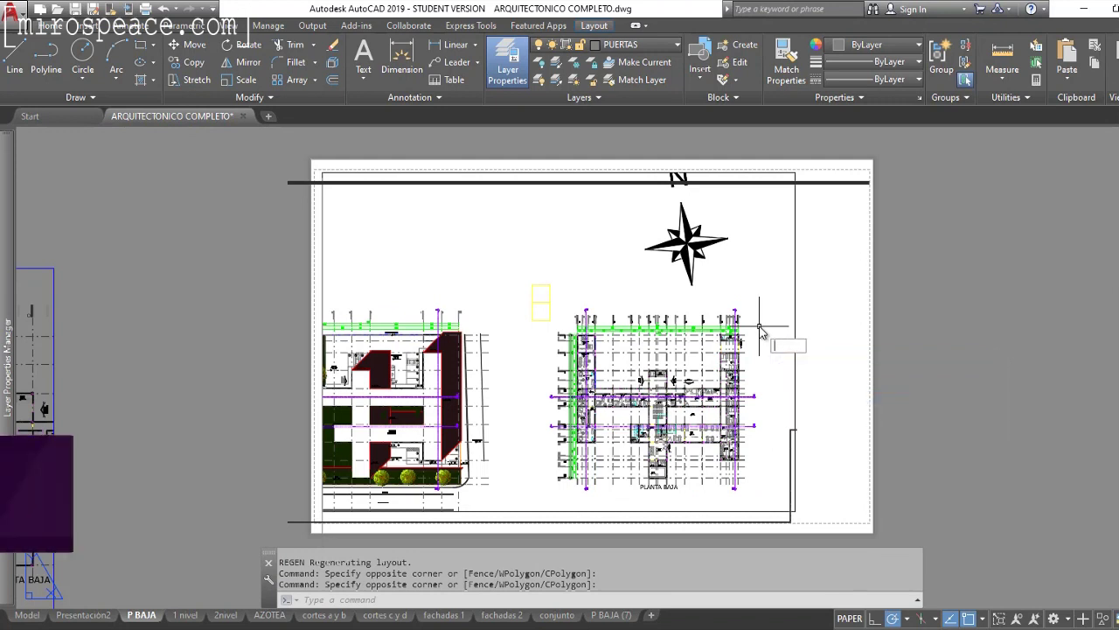
{"action": "type", "text": "pi"}
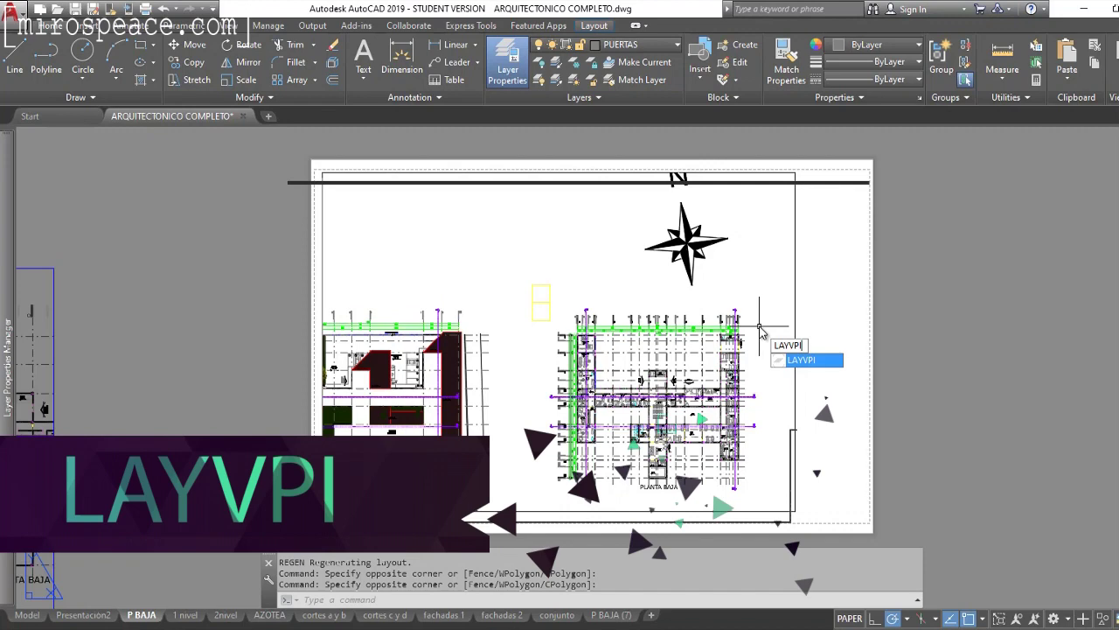
{"action": "key", "text": "Return"}
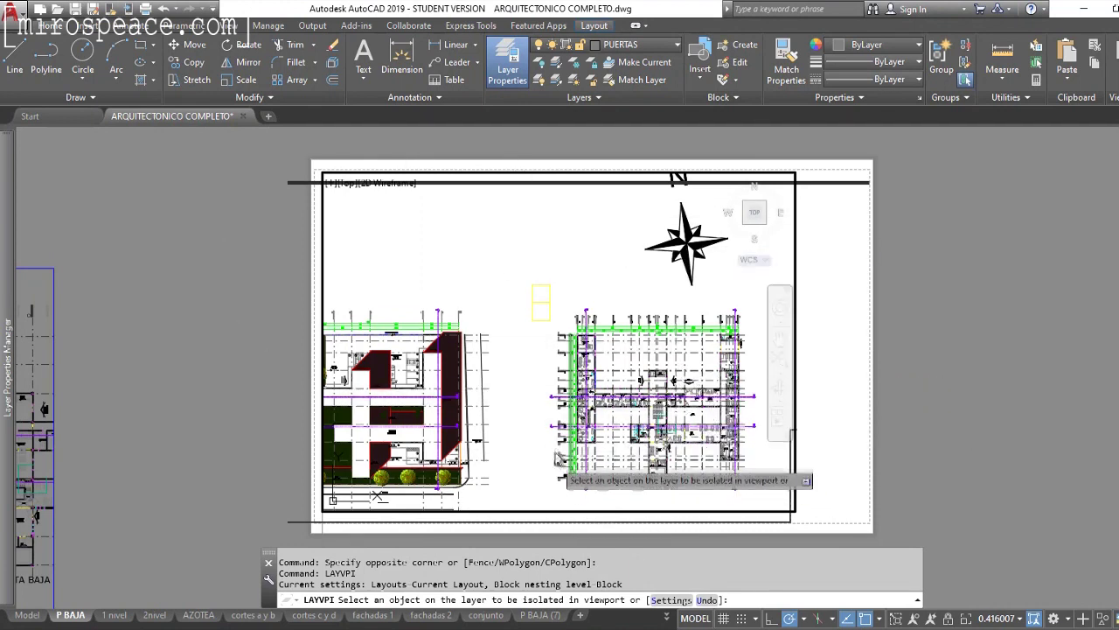
{"action": "scroll", "coordinate": [608, 347], "scroll_direction": "up", "scroll_amount": 5}
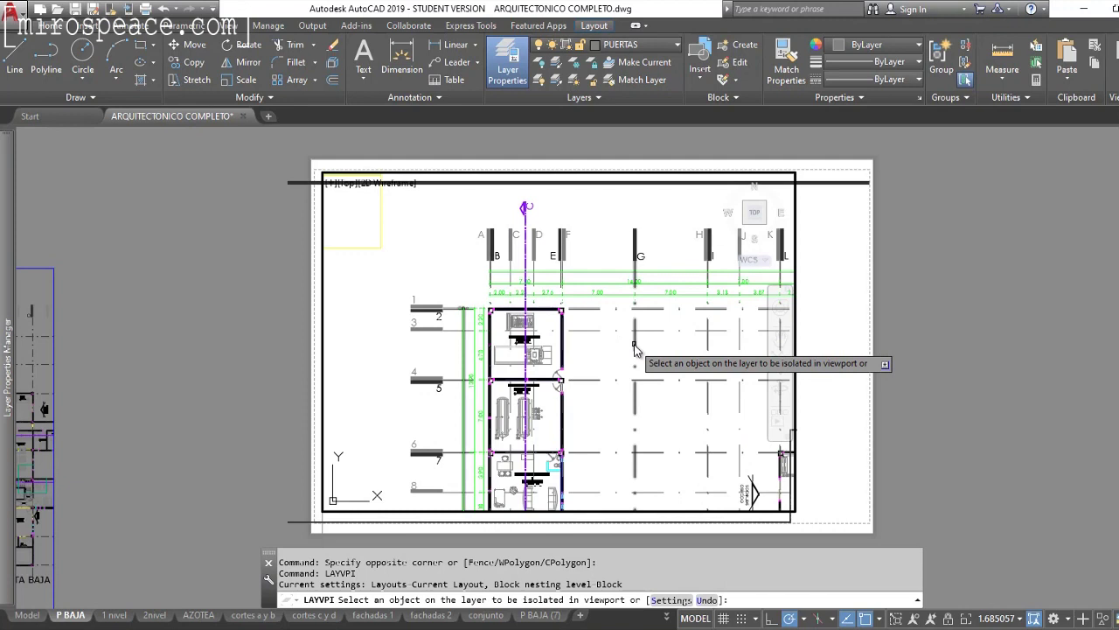
{"action": "left_click", "coordinate": [635, 347]}
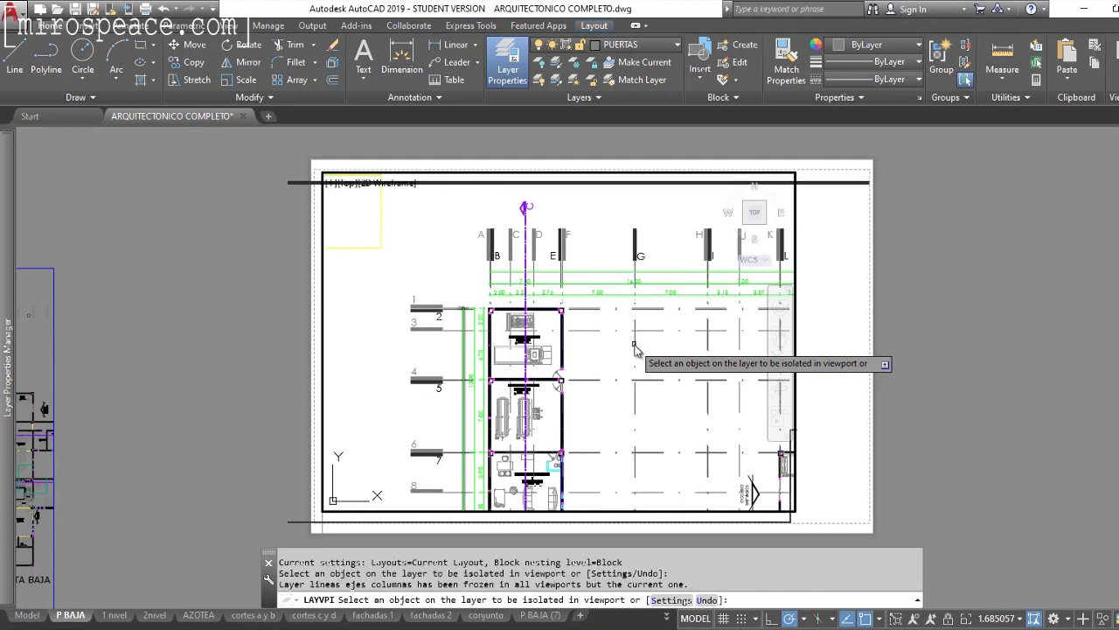
End LAYVPI and return to paper space on the P BAJA layout
{"action": "key", "text": "Return"}
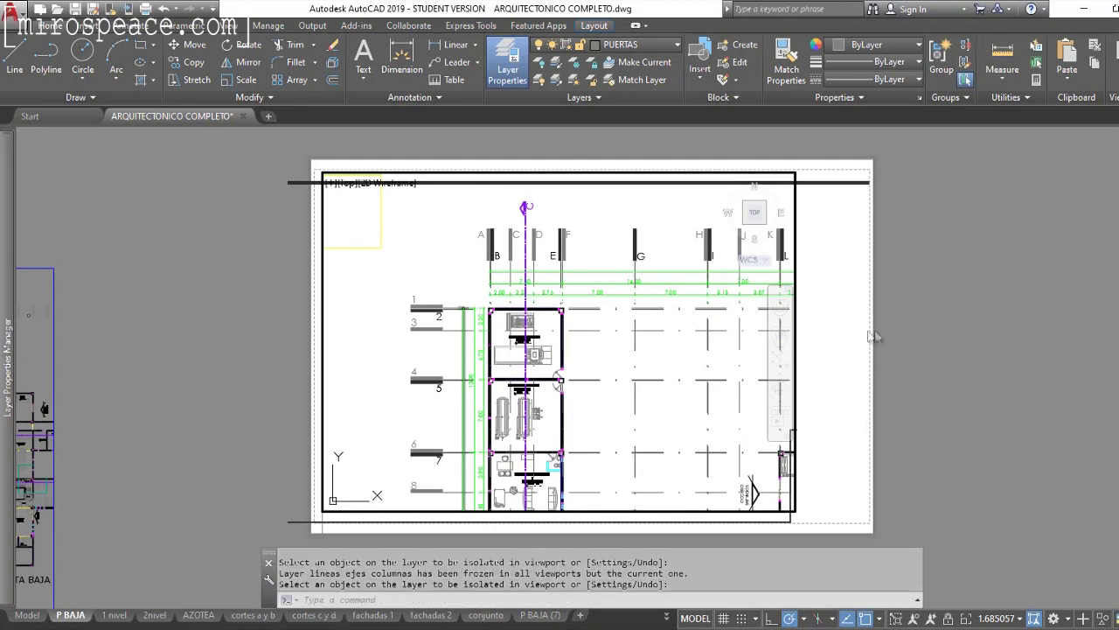
{"action": "double_click", "coordinate": [864, 330]}
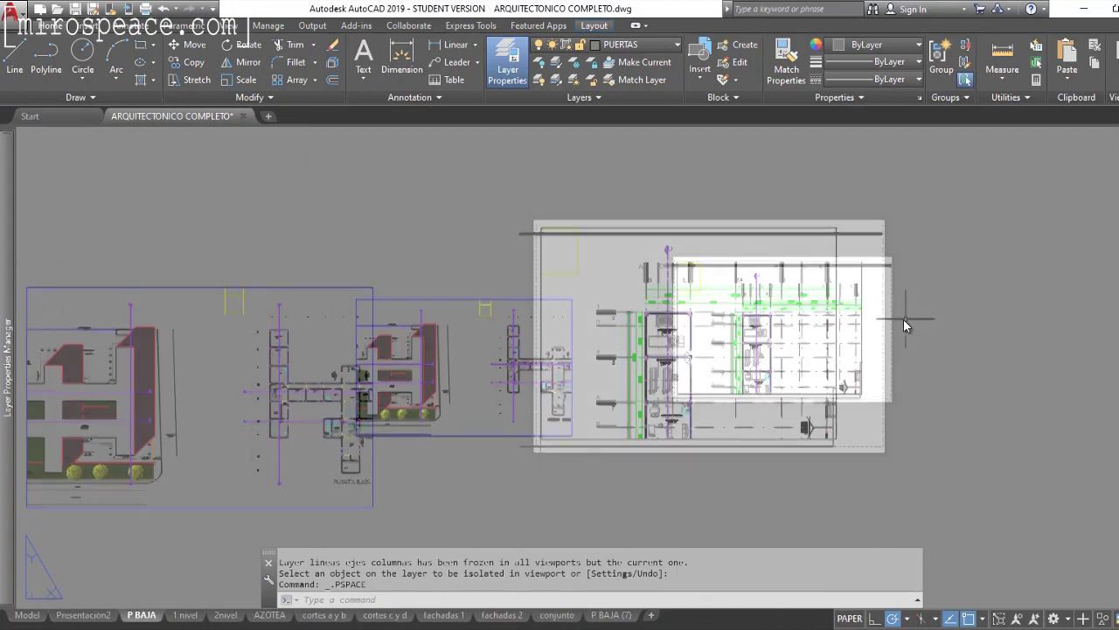
{"action": "scroll", "coordinate": [490, 345], "scroll_direction": "up", "scroll_amount": 2}
{"action": "scroll", "coordinate": [475, 348], "scroll_direction": "up", "scroll_amount": 3}
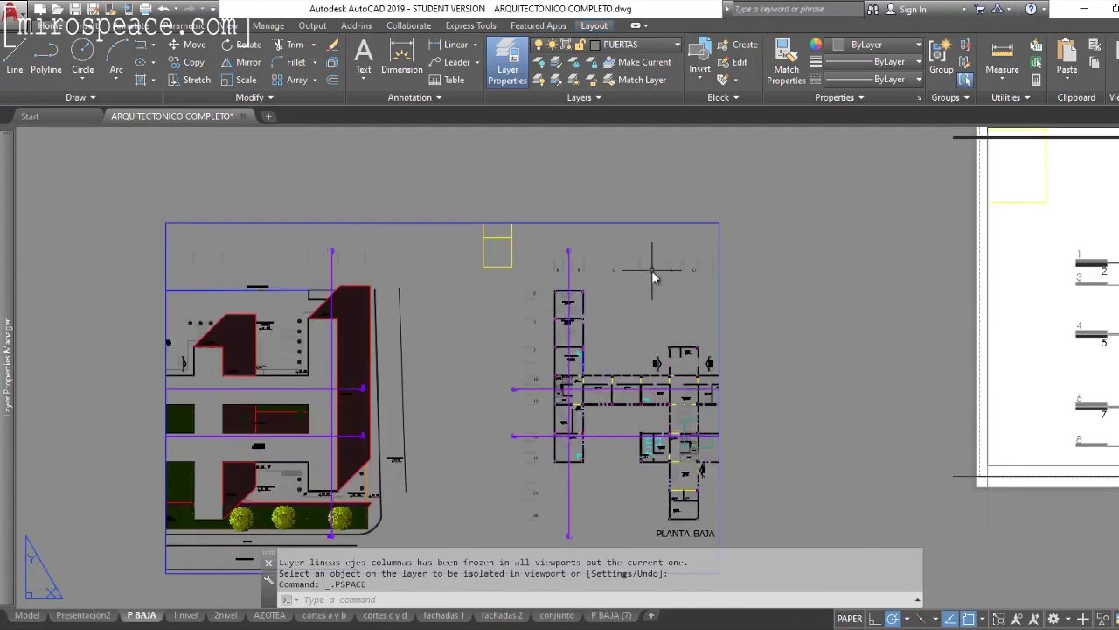
{"action": "scroll", "coordinate": [634, 278], "scroll_direction": "up", "scroll_amount": 1}
{"action": "scroll", "coordinate": [601, 300], "scroll_direction": "up", "scroll_amount": 2}
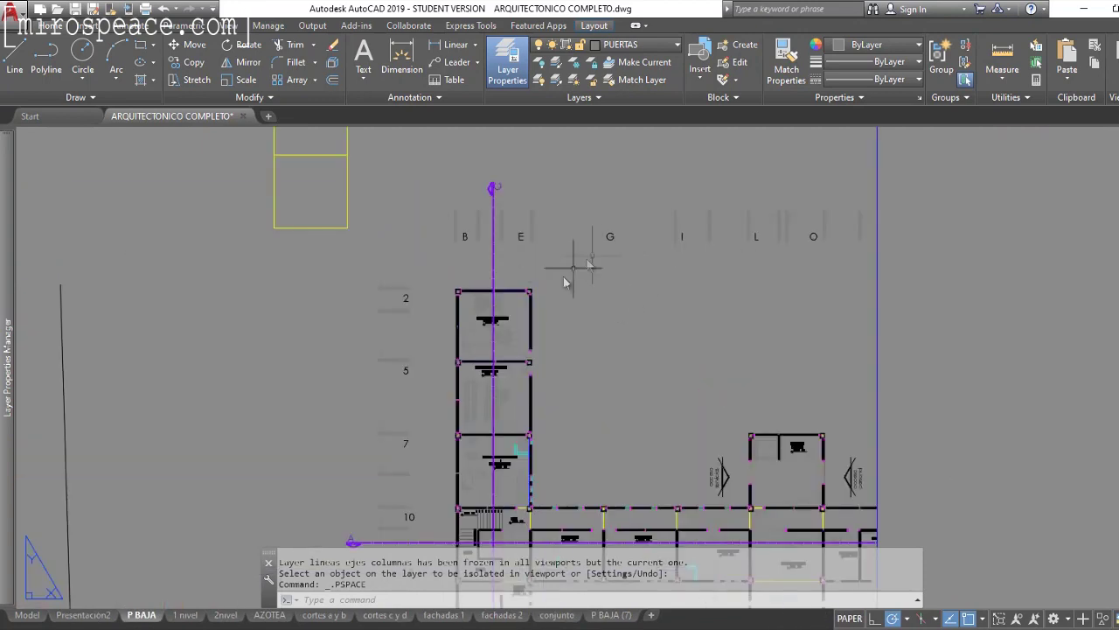
{"action": "scroll", "coordinate": [751, 391], "scroll_direction": "down", "scroll_amount": 3}
{"action": "scroll", "coordinate": [719, 210], "scroll_direction": "down", "scroll_amount": 2}
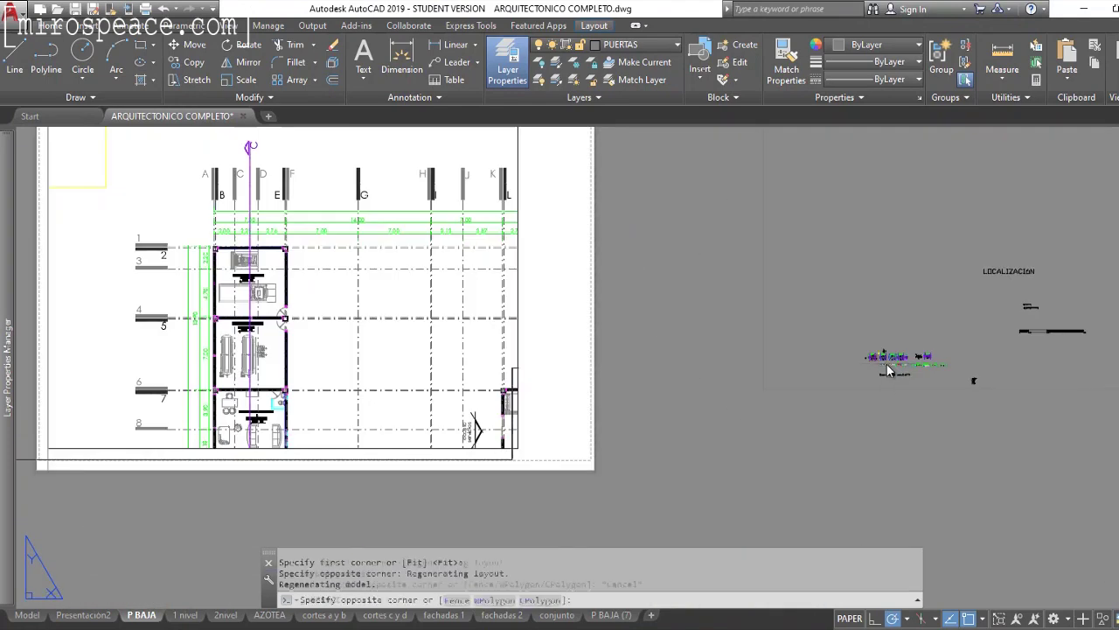
Activate the right viewport and zoom around to inspect its plan
{"action": "double_click", "coordinate": [878, 365]}
{"action": "scroll", "coordinate": [881, 355], "scroll_direction": "up", "scroll_amount": 2}
{"action": "scroll", "coordinate": [882, 355], "scroll_direction": "up", "scroll_amount": 3}
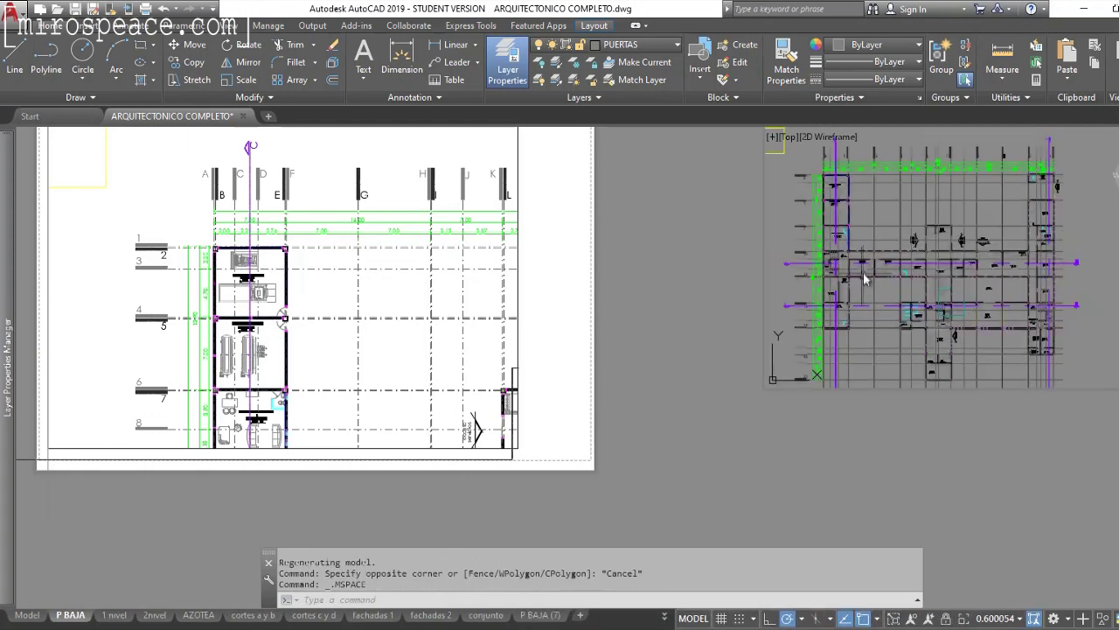
{"action": "scroll", "coordinate": [909, 243], "scroll_direction": "down", "scroll_amount": 1}
{"action": "scroll", "coordinate": [911, 244], "scroll_direction": "up", "scroll_amount": 2}
{"action": "scroll", "coordinate": [914, 245], "scroll_direction": "up", "scroll_amount": 1}
{"action": "scroll", "coordinate": [918, 247], "scroll_direction": "down", "scroll_amount": 1}
{"action": "scroll", "coordinate": [923, 249], "scroll_direction": "up", "scroll_amount": 1}
{"action": "scroll", "coordinate": [927, 243], "scroll_direction": "up", "scroll_amount": 4}
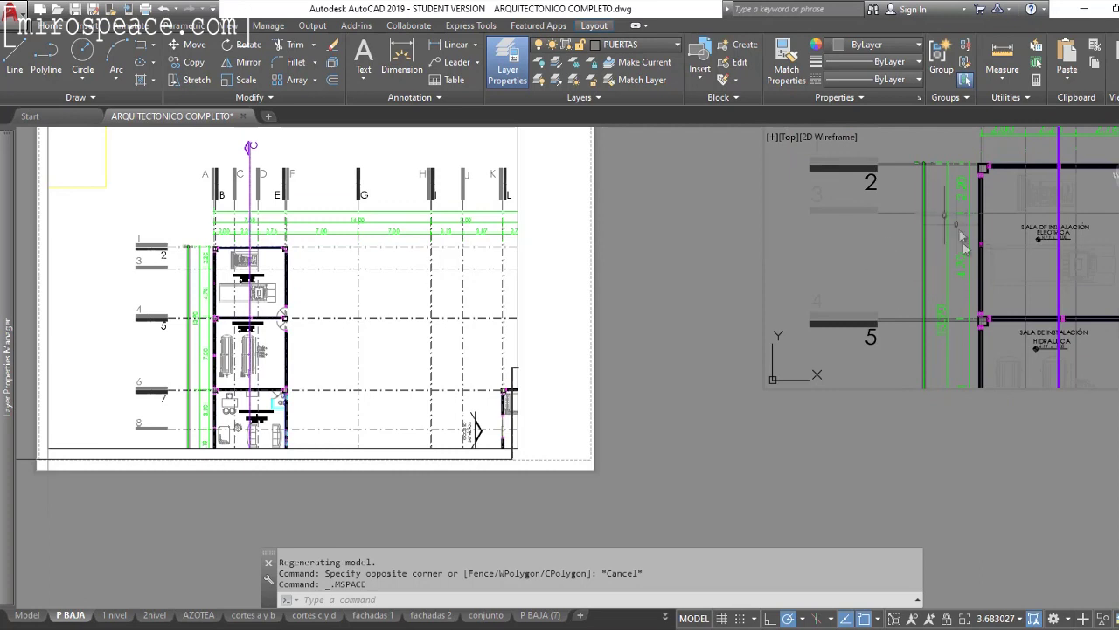
{"action": "scroll", "coordinate": [928, 276], "scroll_direction": "down", "scroll_amount": 2}
{"action": "scroll", "coordinate": [953, 273], "scroll_direction": "down", "scroll_amount": 2}
{"action": "scroll", "coordinate": [973, 272], "scroll_direction": "up", "scroll_amount": 1}
{"action": "scroll", "coordinate": [1006, 264], "scroll_direction": "up", "scroll_amount": 1}
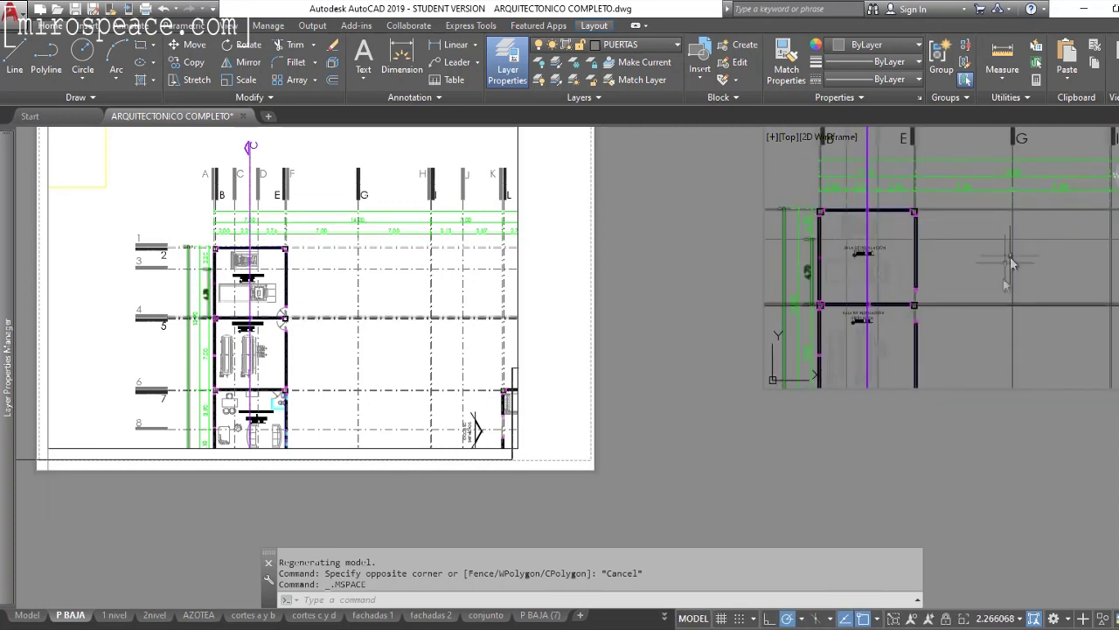
Return to paper space and window-select the right viewport
{"action": "double_click", "coordinate": [919, 496]}
{"action": "scroll", "coordinate": [962, 441], "scroll_direction": "down", "scroll_amount": 5}
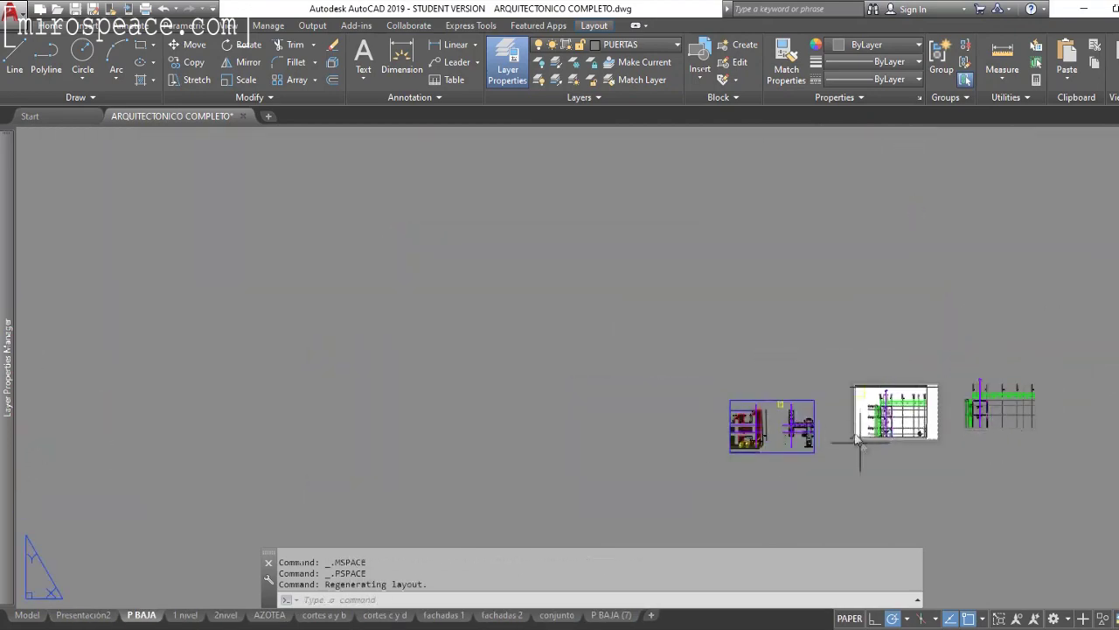
{"action": "scroll", "coordinate": [861, 448], "scroll_direction": "up", "scroll_amount": 2}
{"action": "scroll", "coordinate": [787, 420], "scroll_direction": "up", "scroll_amount": 2}
{"action": "scroll", "coordinate": [612, 349], "scroll_direction": "up", "scroll_amount": 2}
{"action": "scroll", "coordinate": [683, 285], "scroll_direction": "up", "scroll_amount": 1}
{"action": "scroll", "coordinate": [684, 285], "scroll_direction": "down", "scroll_amount": 6}
{"action": "scroll", "coordinate": [609, 418], "scroll_direction": "down", "scroll_amount": 2}
{"action": "scroll", "coordinate": [608, 412], "scroll_direction": "down", "scroll_amount": 2}
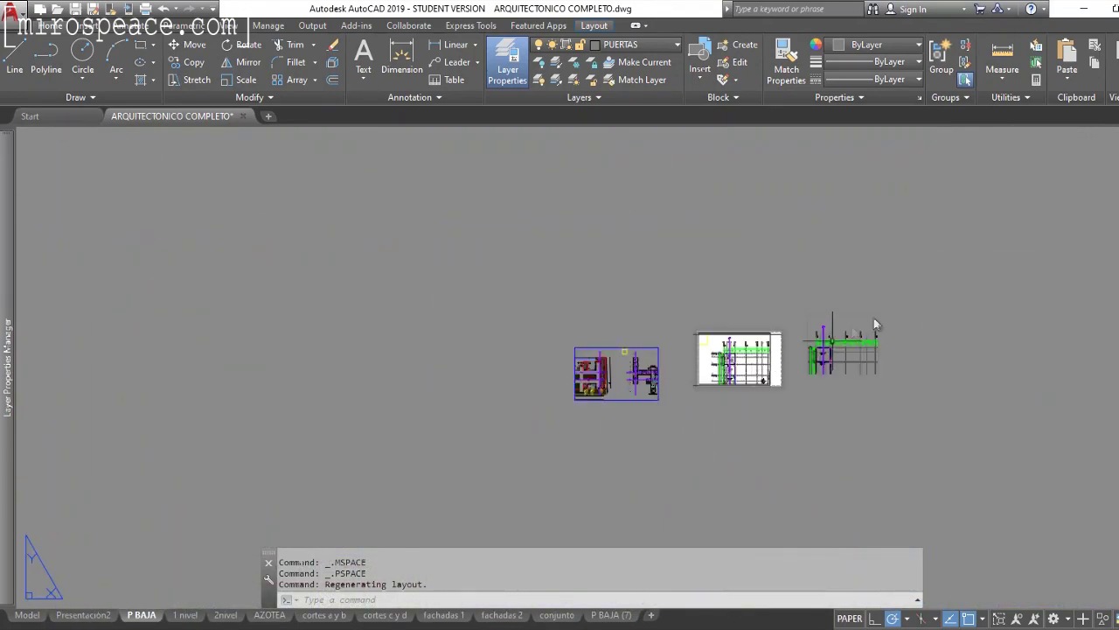
{"action": "left_click", "coordinate": [880, 298]}
{"action": "left_click", "coordinate": [844, 429]}
Delete the right viewport and isolate layers 1AREA TRIB through CENTROS DE RECREACION in LayWalk
{"action": "key", "text": "Delete"}
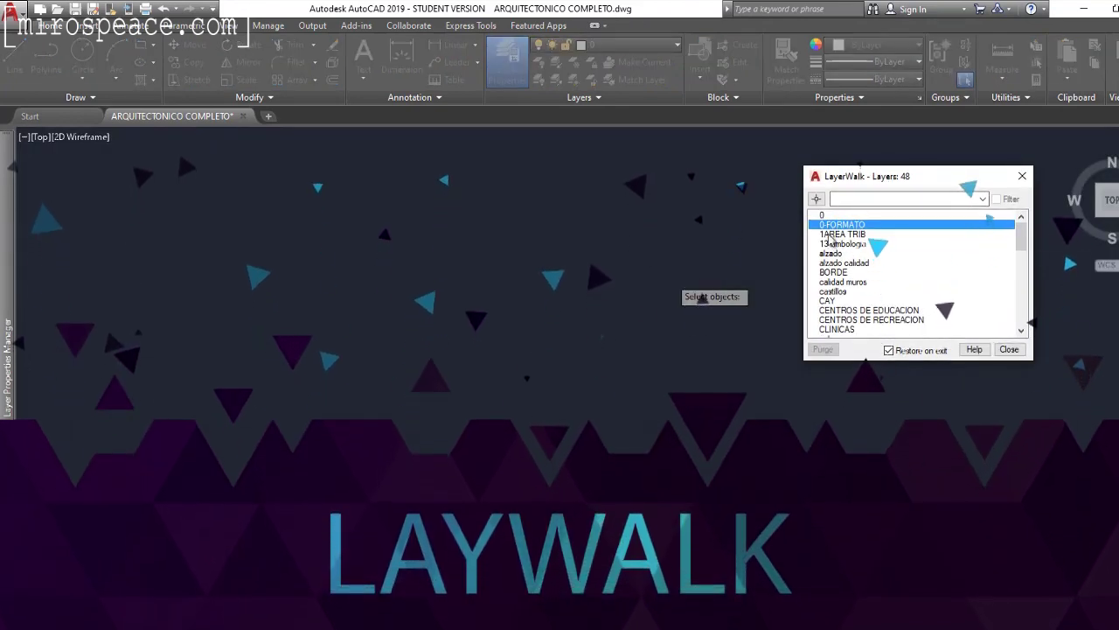
{"action": "left_click", "coordinate": [830, 235]}
{"action": "left_click", "coordinate": [831, 244]}
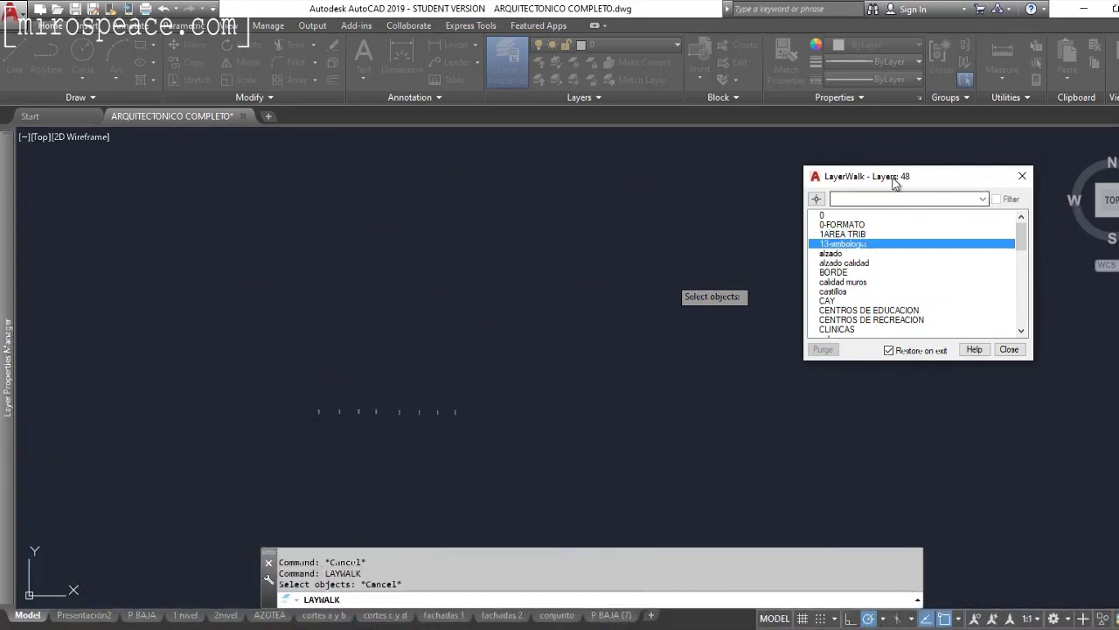
{"action": "left_click_drag", "start_coordinate": [894, 181], "coordinate": [745, 225]}
{"action": "left_click", "coordinate": [694, 325]}
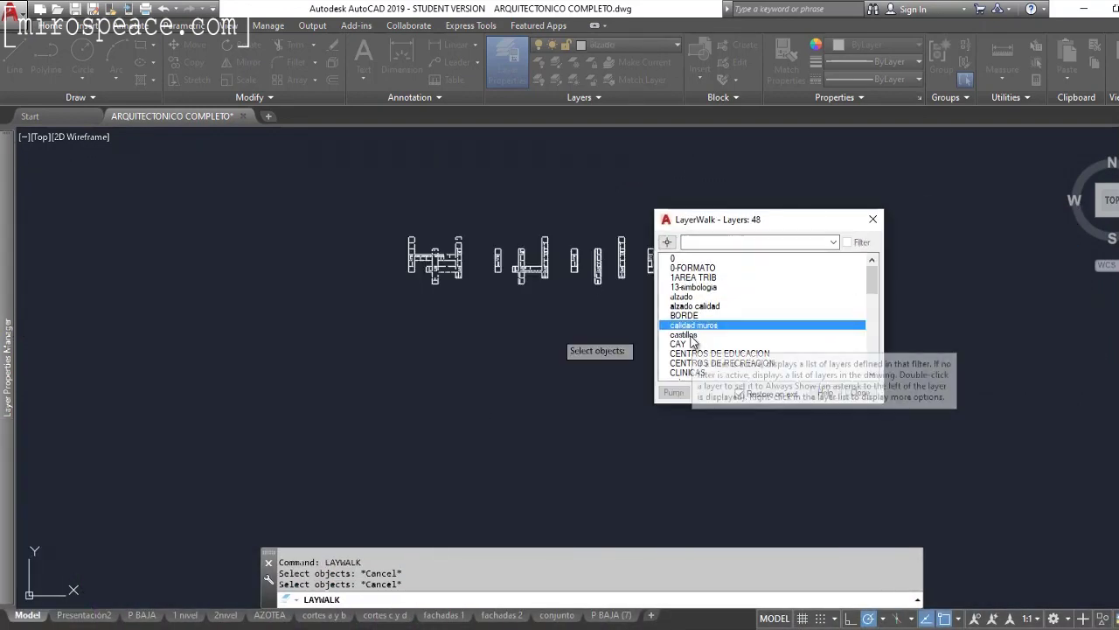
{"action": "left_click", "coordinate": [691, 335]}
{"action": "left_click", "coordinate": [684, 344]}
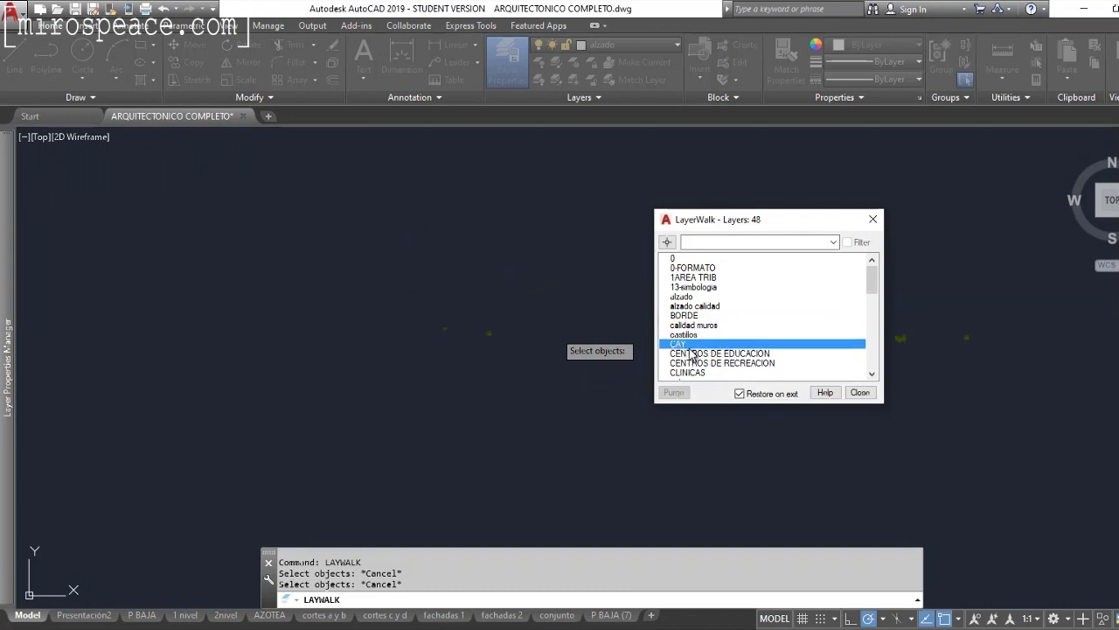
{"action": "left_click", "coordinate": [692, 353]}
{"action": "left_click", "coordinate": [696, 364]}
Isolate the datos and PUERTAS layers in LayWalk, then view and close its help
{"action": "scroll", "coordinate": [716, 322], "scroll_direction": "down", "scroll_amount": 1}
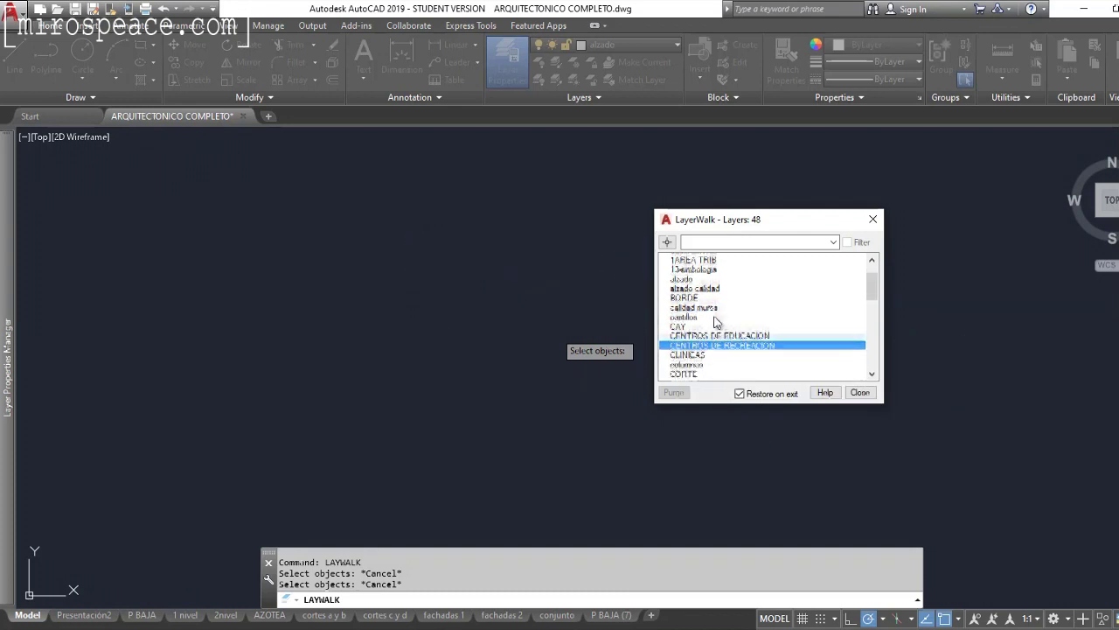
{"action": "scroll", "coordinate": [691, 335], "scroll_direction": "down", "scroll_amount": 2}
{"action": "left_click", "coordinate": [687, 327]}
{"action": "scroll", "coordinate": [688, 332], "scroll_direction": "down", "scroll_amount": 5}
{"action": "left_click", "coordinate": [700, 287]}
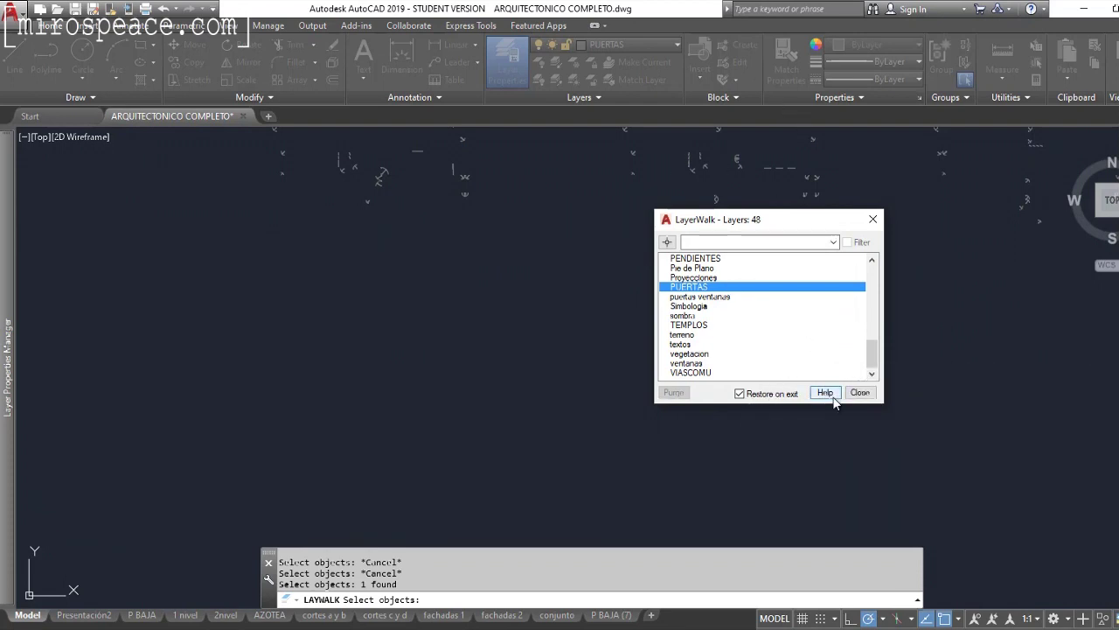
{"action": "left_click", "coordinate": [830, 393]}
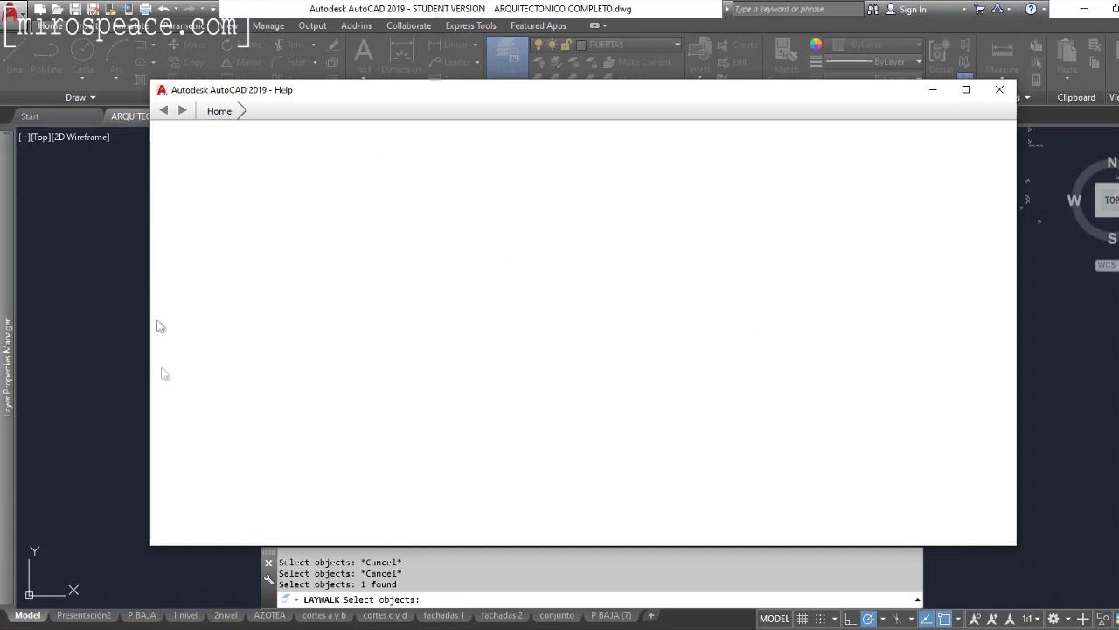
{"action": "left_click", "coordinate": [1000, 90]}
Rename the 13-simbologia layer to simbologia with the RENAME command
{"action": "type", "text": "re"}
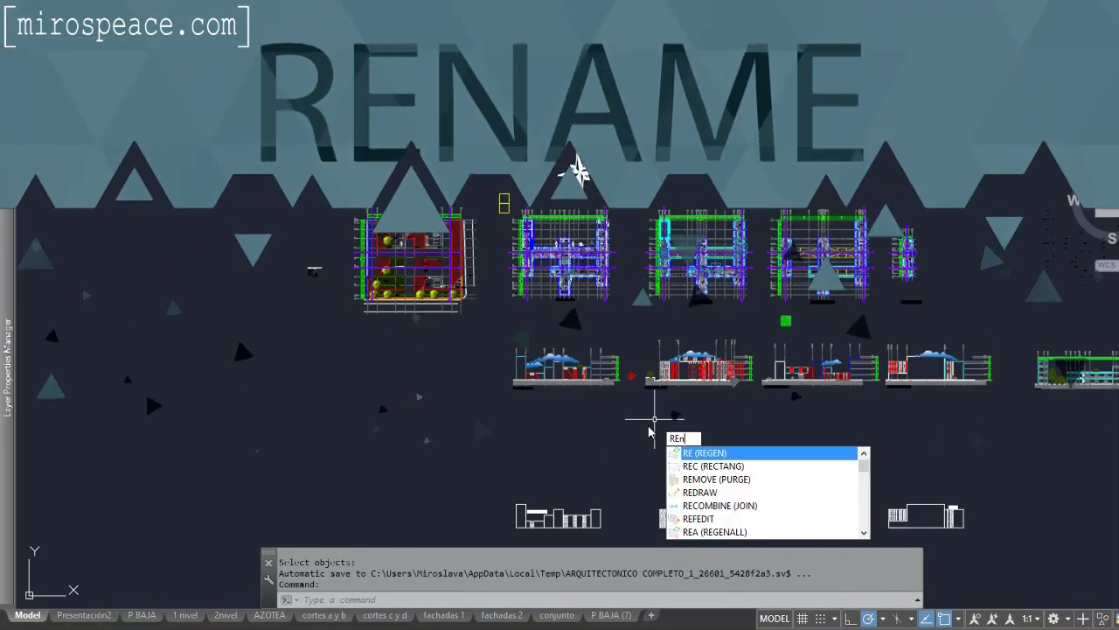
{"action": "type", "text": "n"}
{"action": "key", "text": "Return"}
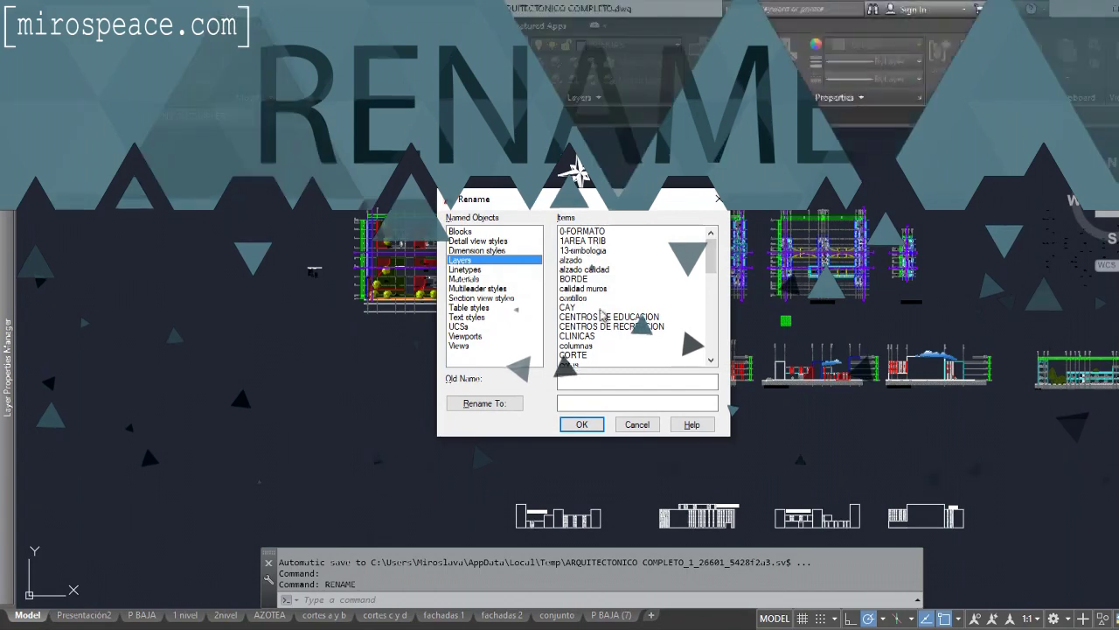
{"action": "left_click", "coordinate": [582, 251]}
{"action": "left_click", "coordinate": [581, 404]}
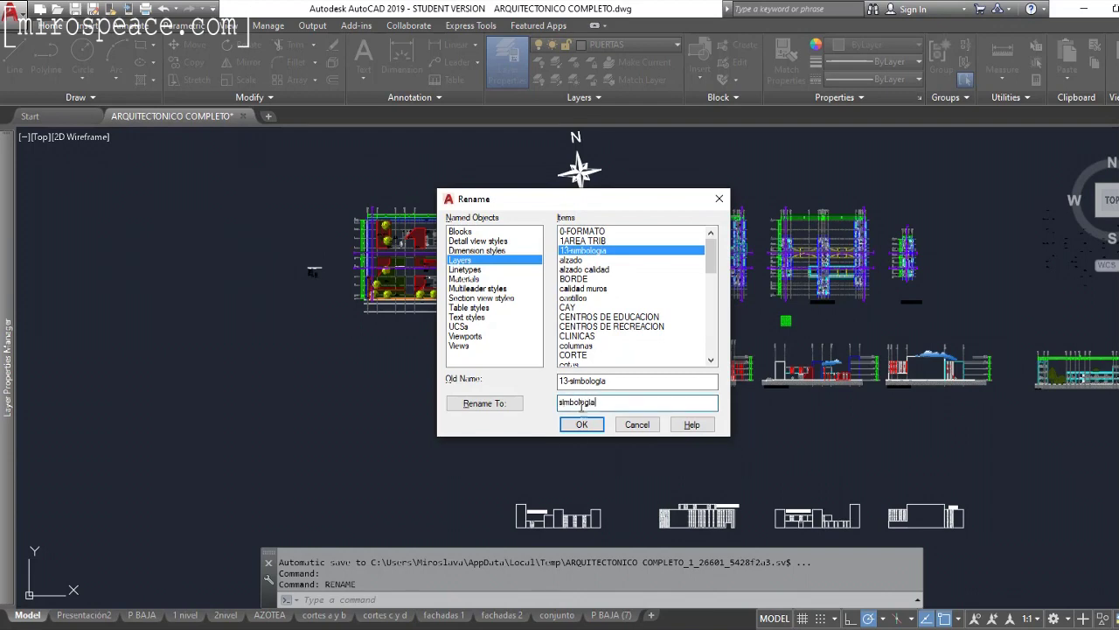
{"action": "key", "text": "Return"}
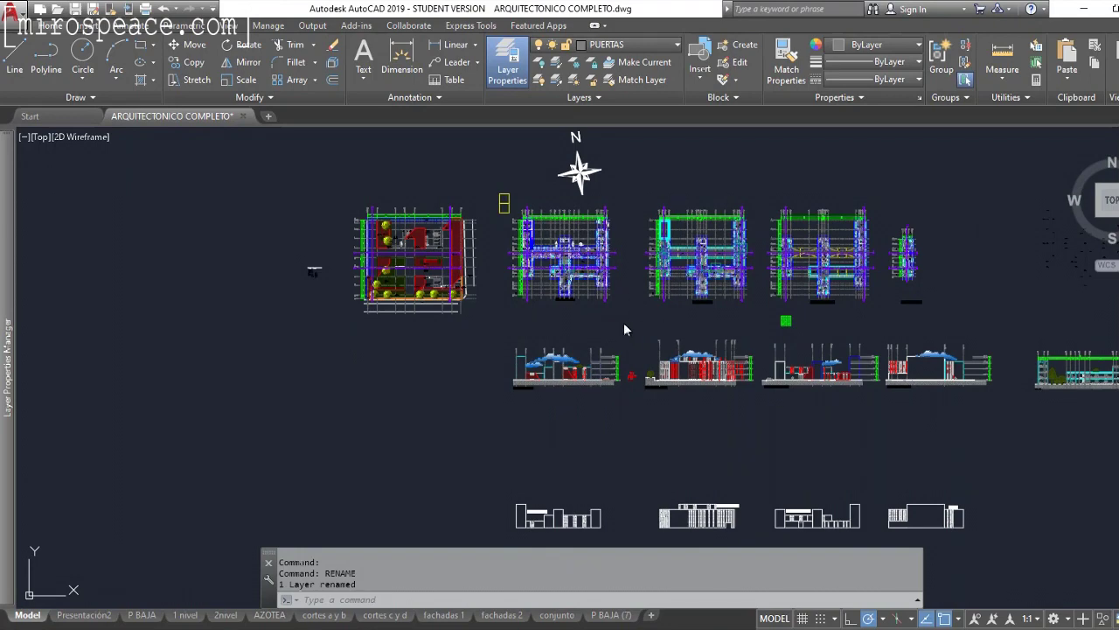
Review the other renameable named object categories: blocks, detail view styles and viewports
{"action": "key", "text": "Return"}
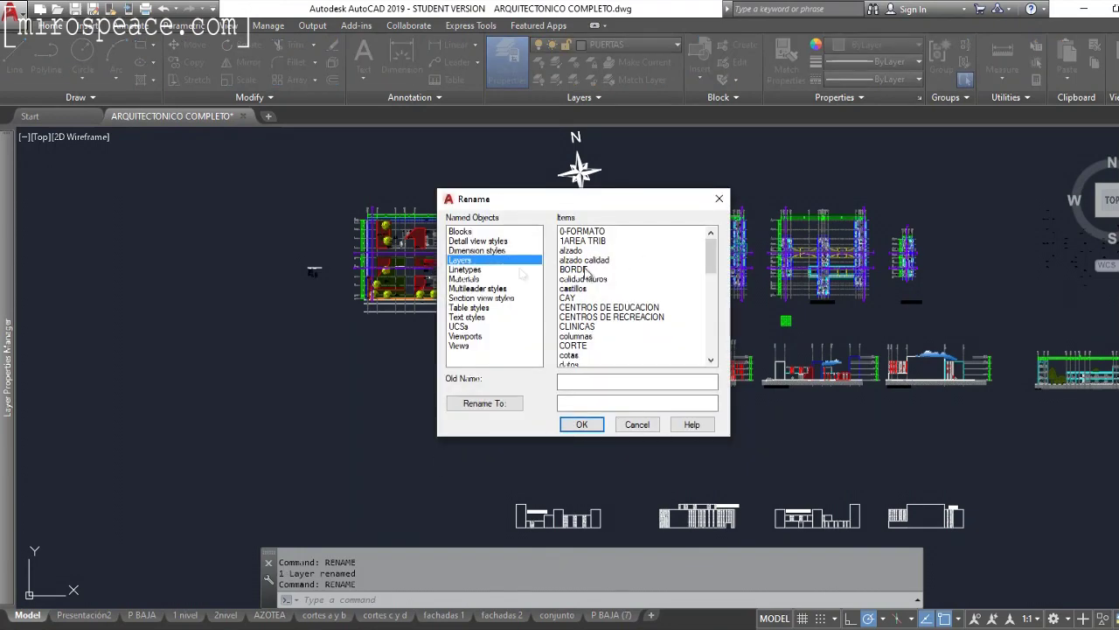
{"action": "left_click", "coordinate": [467, 232]}
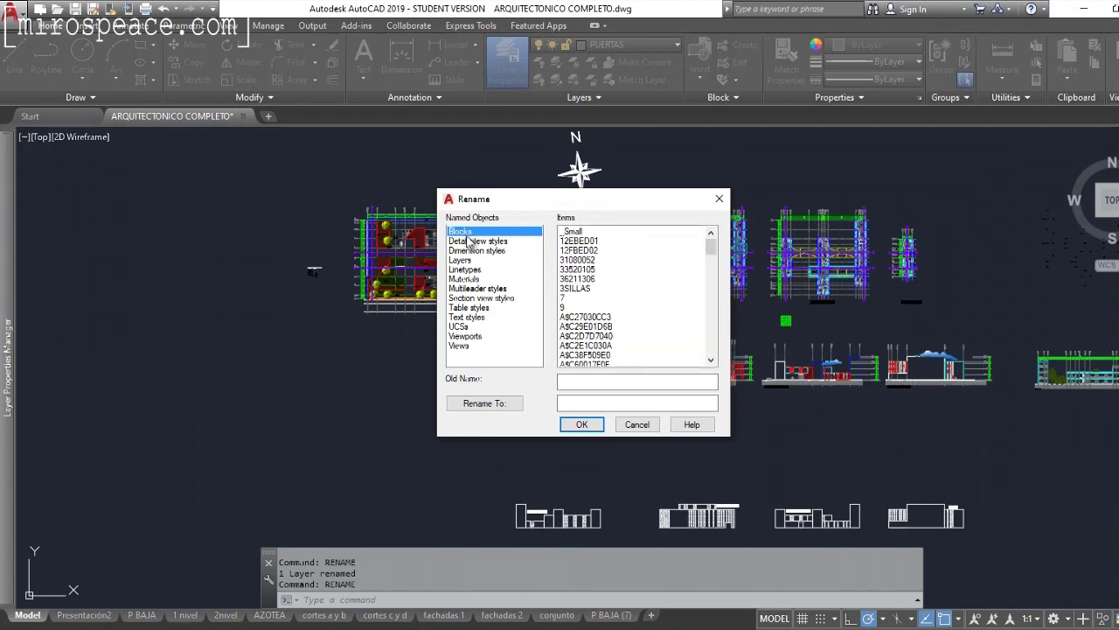
{"action": "left_click", "coordinate": [471, 243]}
{"action": "left_click_drag", "start_coordinate": [463, 291], "coordinate": [463, 247]}
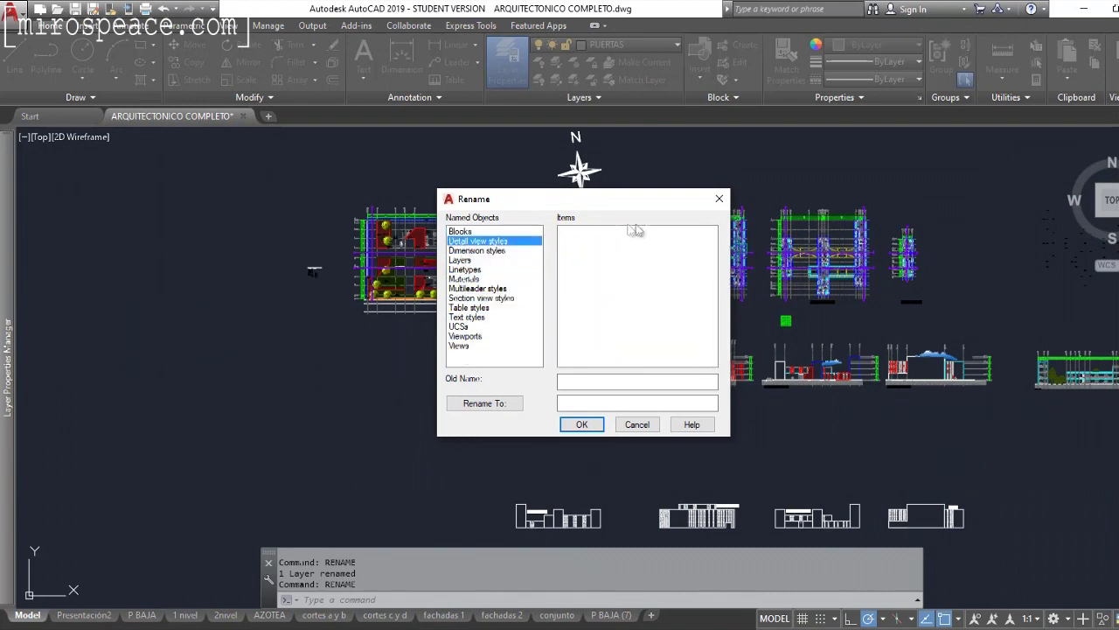
{"action": "left_click", "coordinate": [480, 337]}
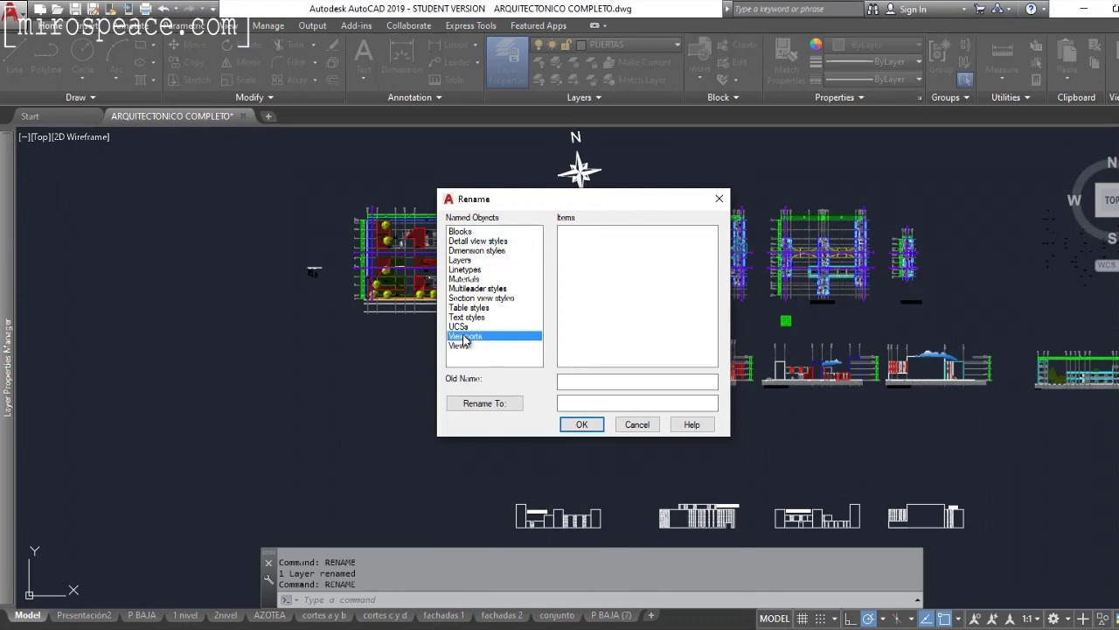
{"action": "left_click", "coordinate": [463, 260]}
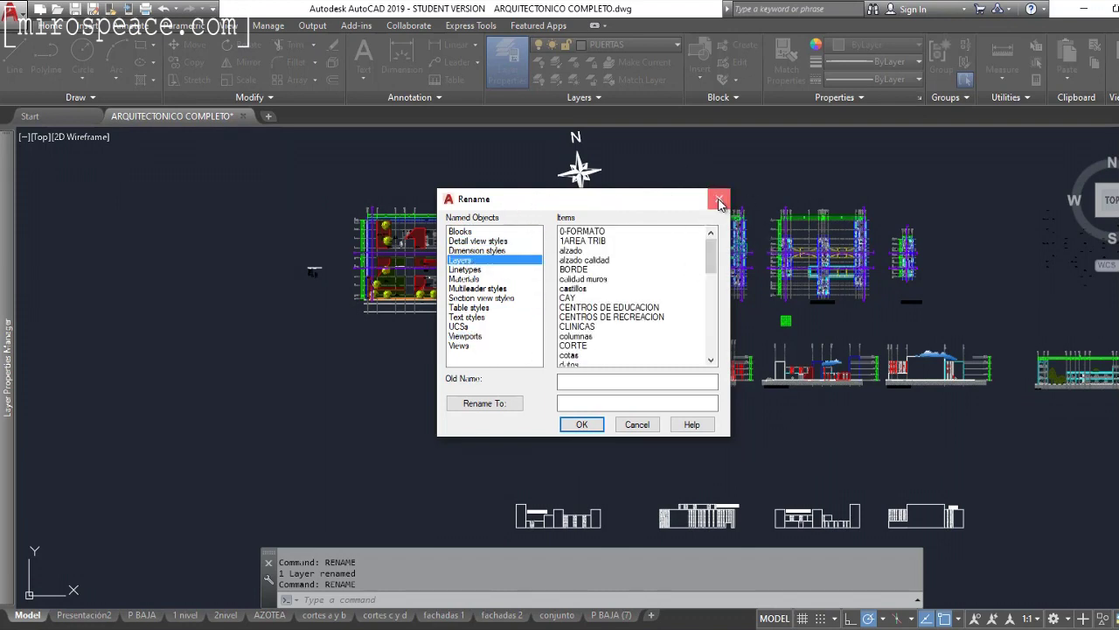
{"action": "left_click", "coordinate": [719, 199]}
{"action": "mouse_move", "coordinate": [7, 367]}
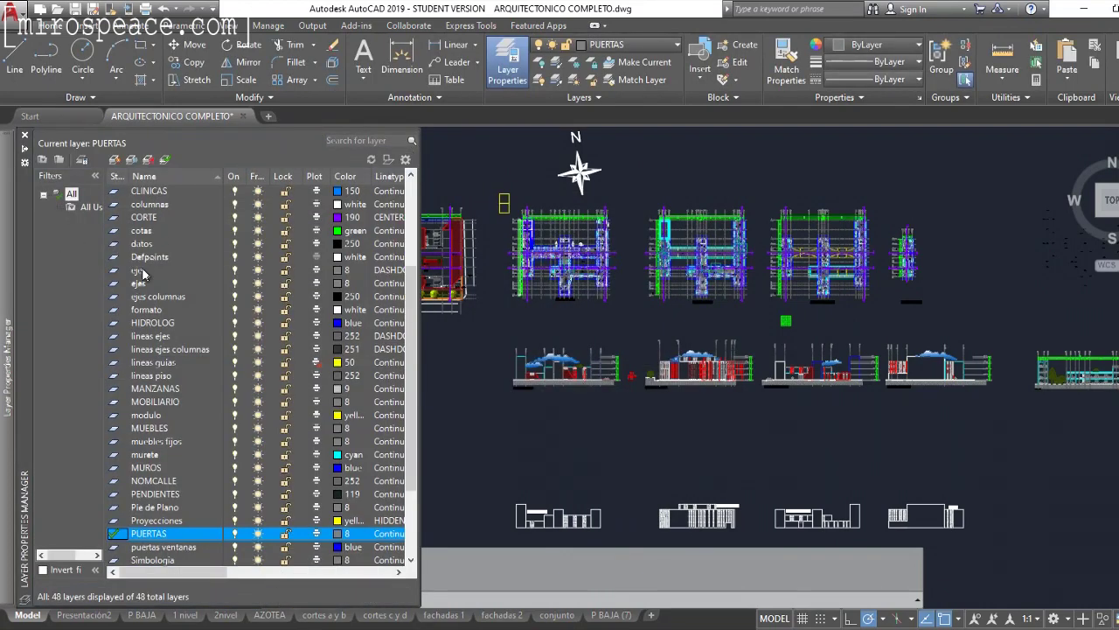